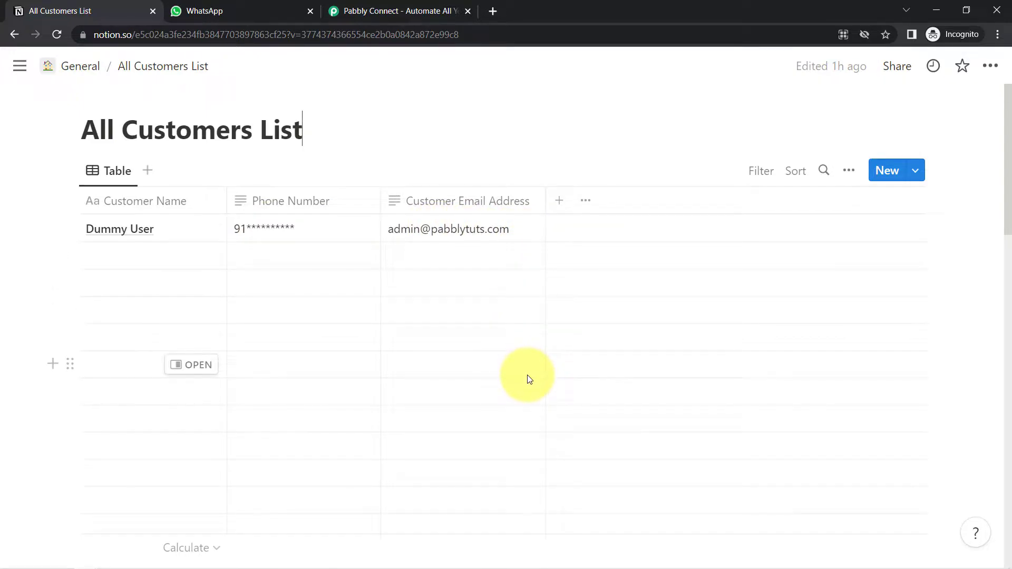
Switch to WhatsApp Web to examine the wedding invitation in the Manager chat, comparing it with the All Customers List table in Notion
click(184, 9)
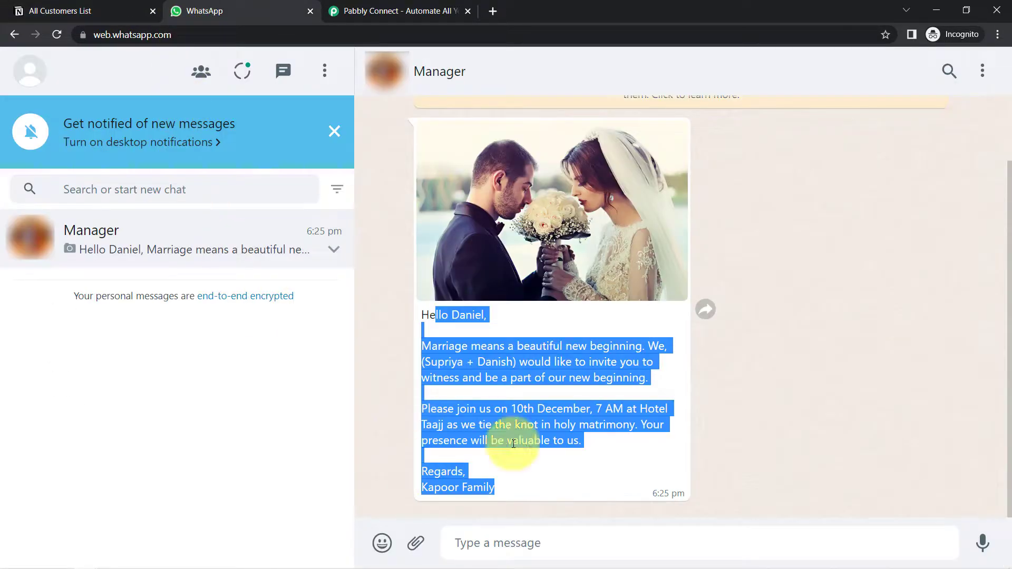
click(464, 362)
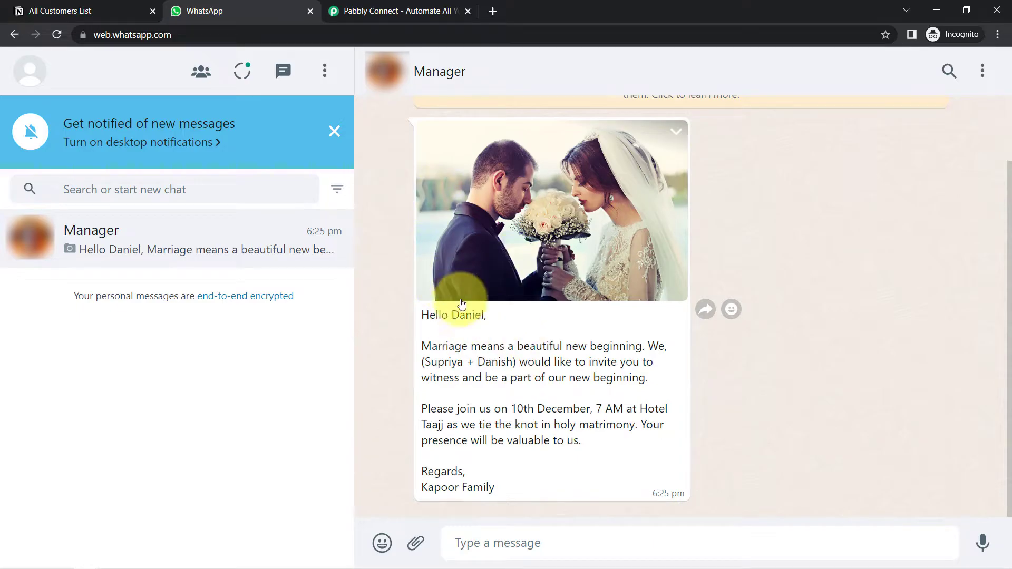
double_click(467, 314)
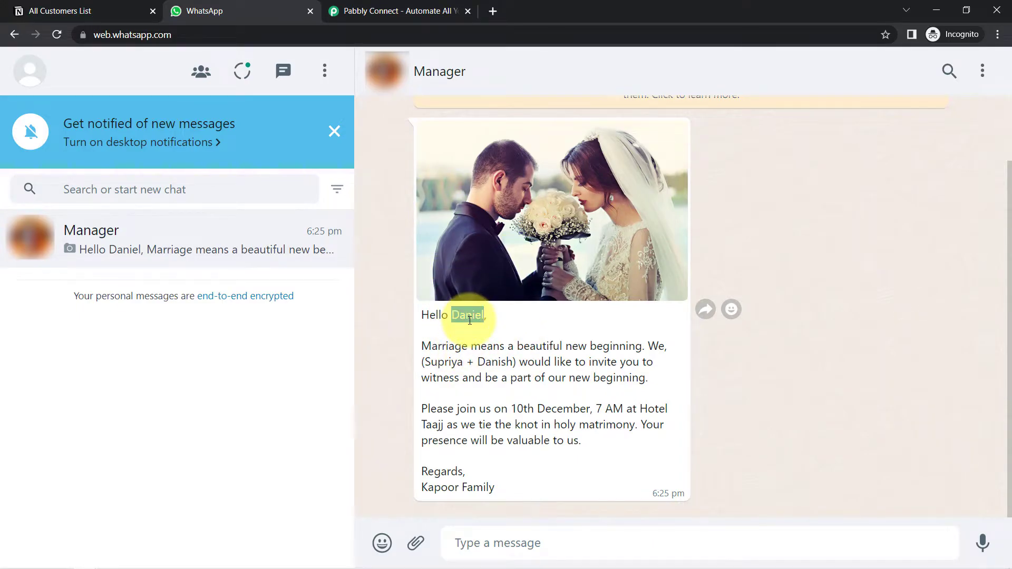
click(438, 320)
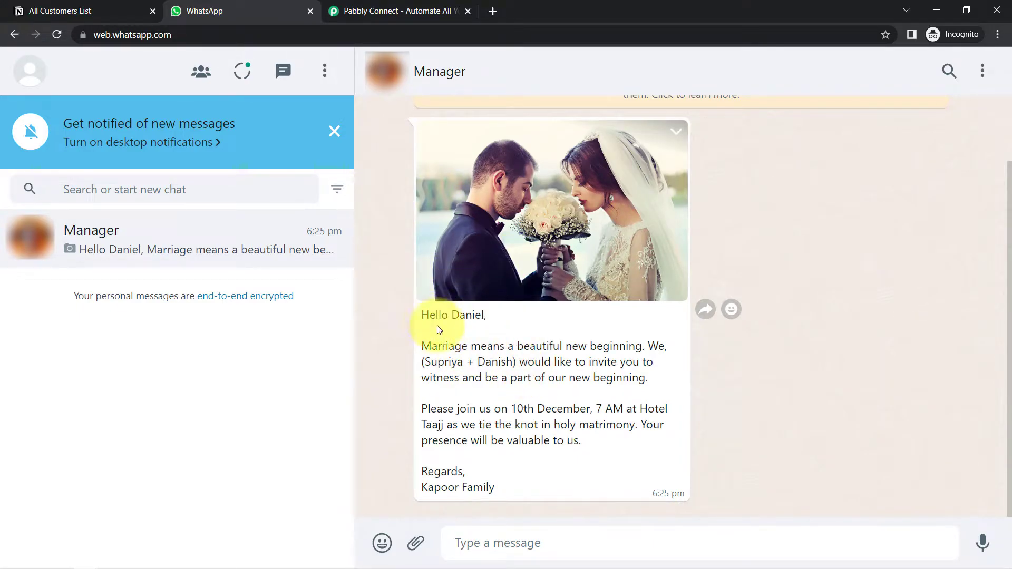
drag(429, 315, 511, 453)
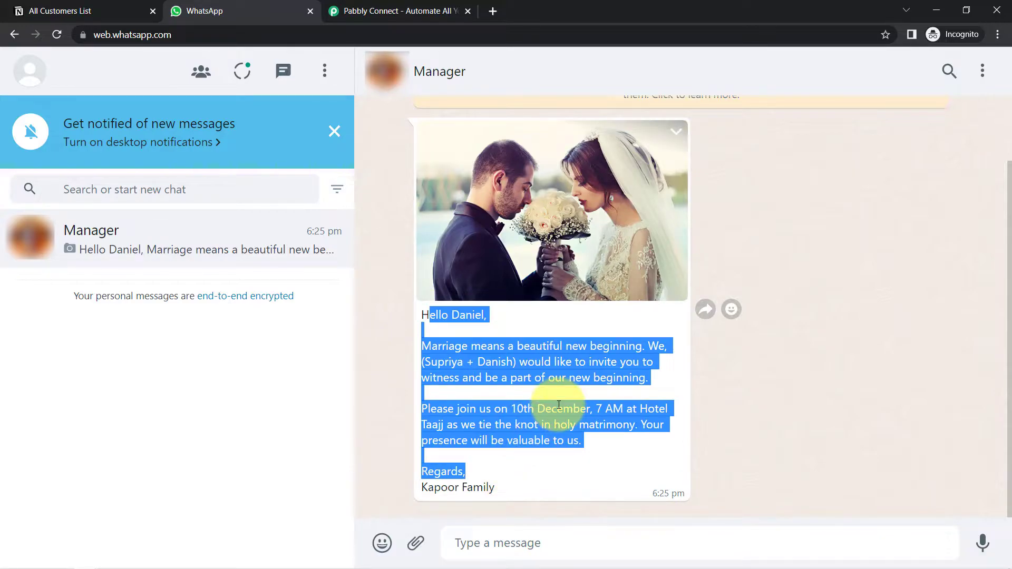
click(59, 10)
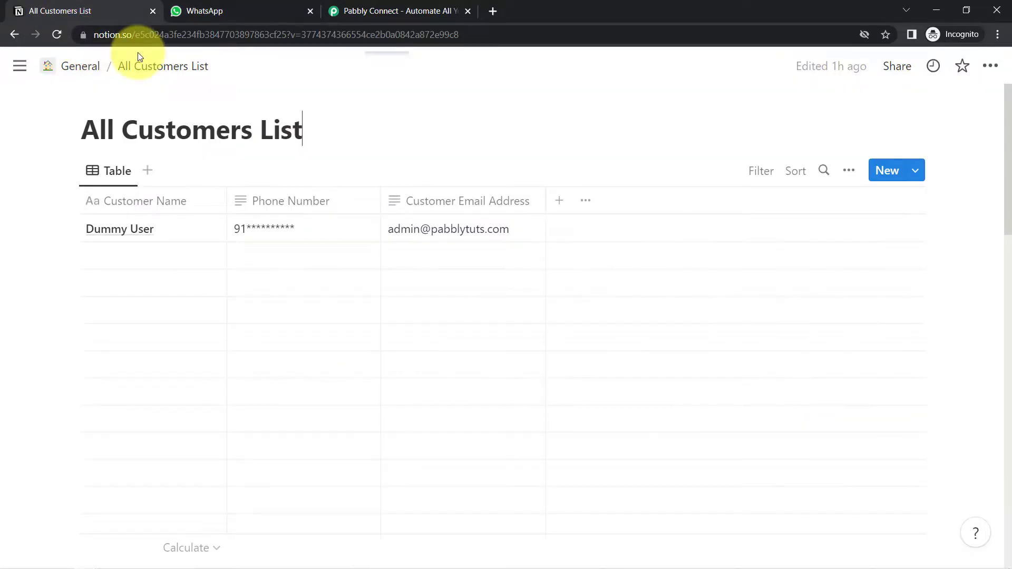
click(204, 10)
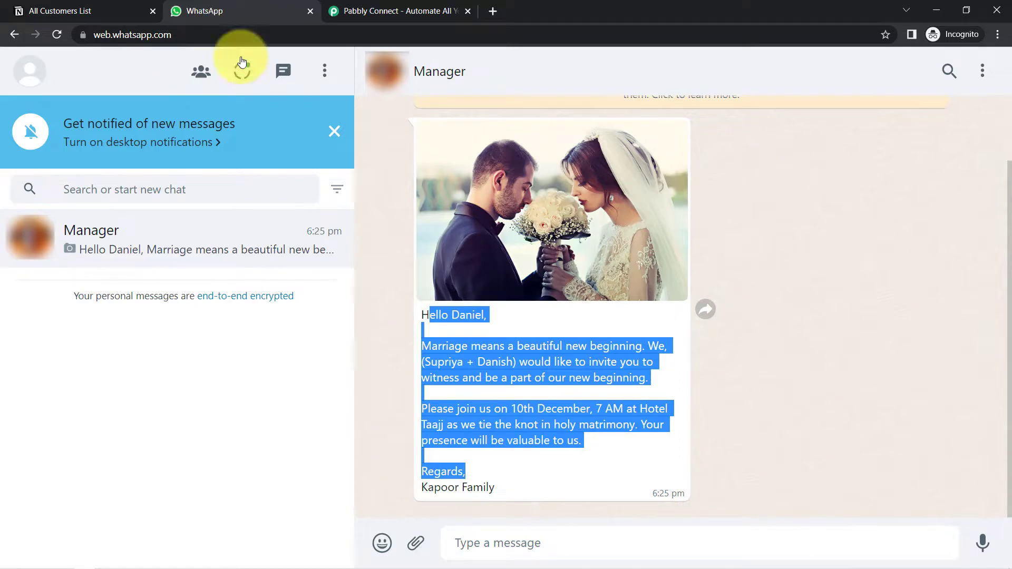
Switch to the Pabbly Connect website, sign in, and open the Pabbly Connect dashboard at 125% zoom
click(383, 5)
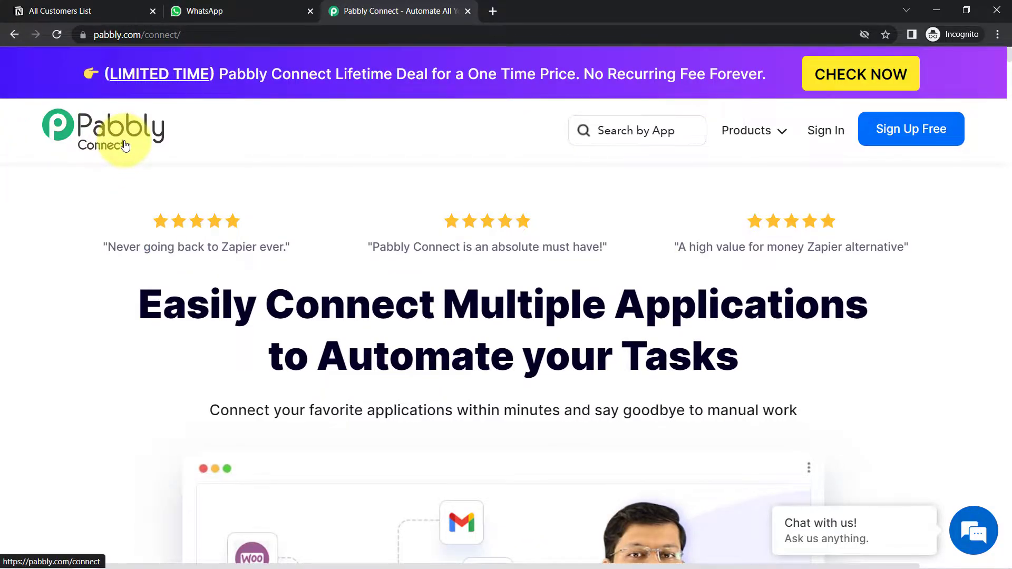
drag(152, 31, 182, 35)
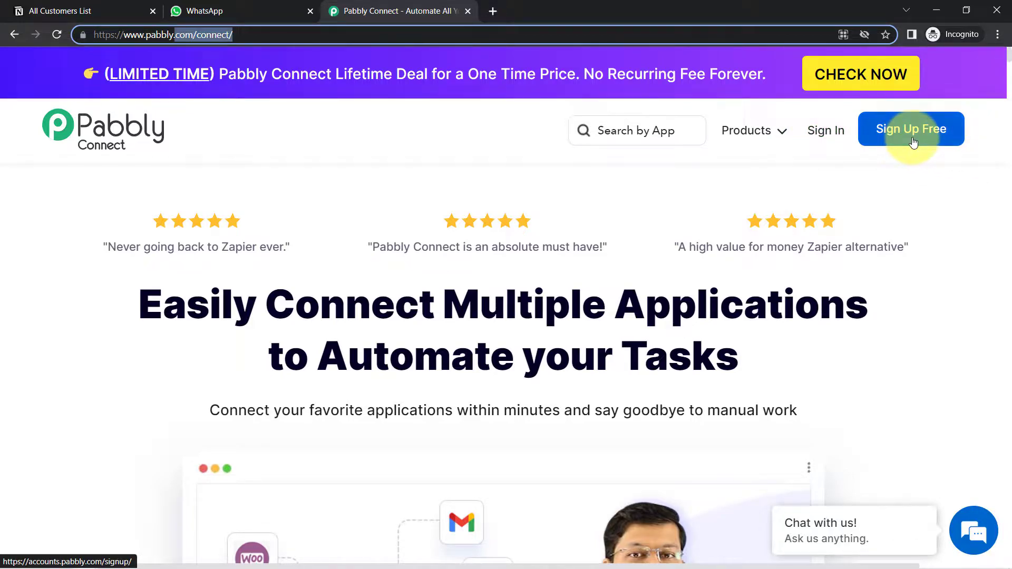
click(826, 130)
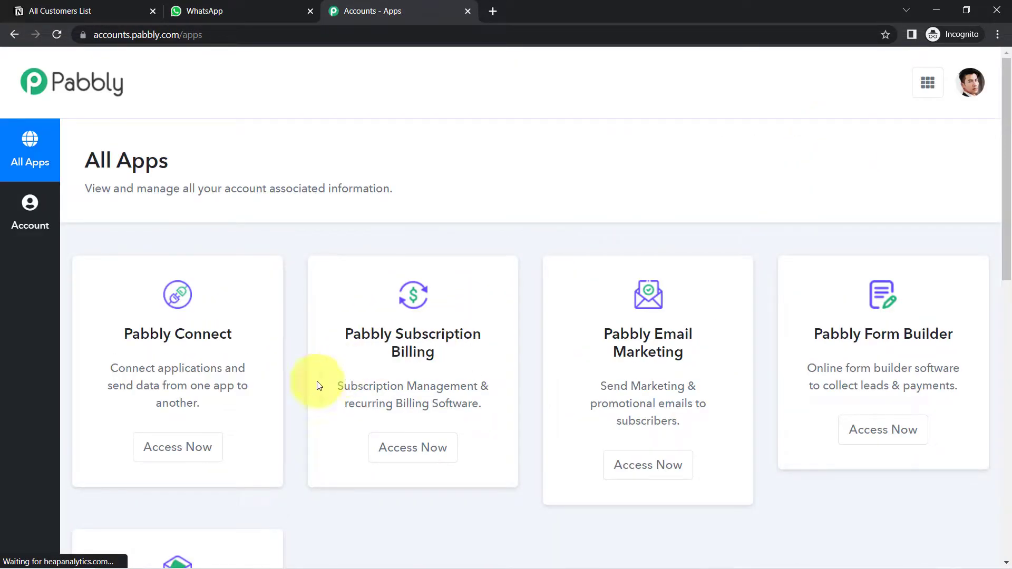
click(196, 445)
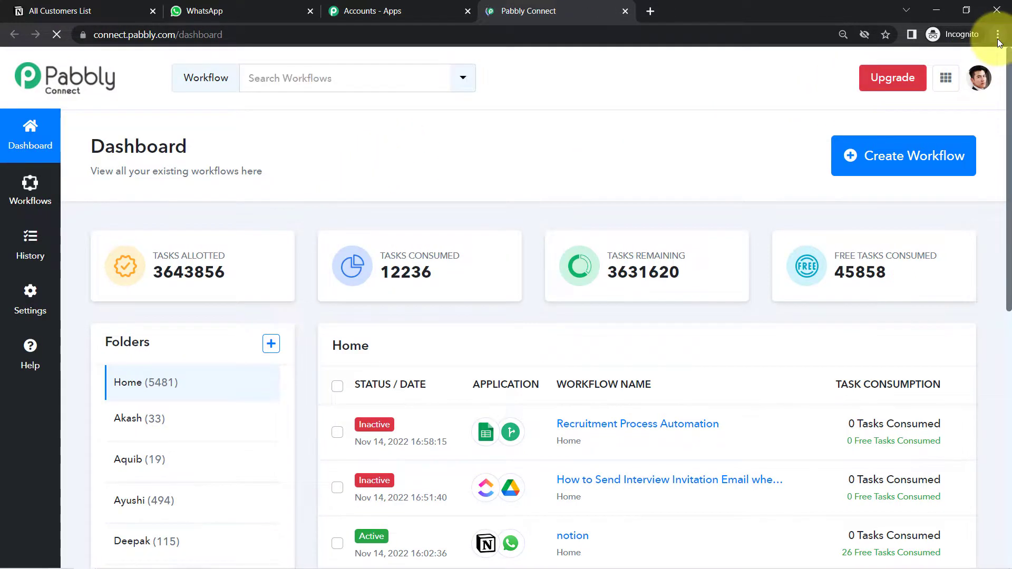
click(997, 34)
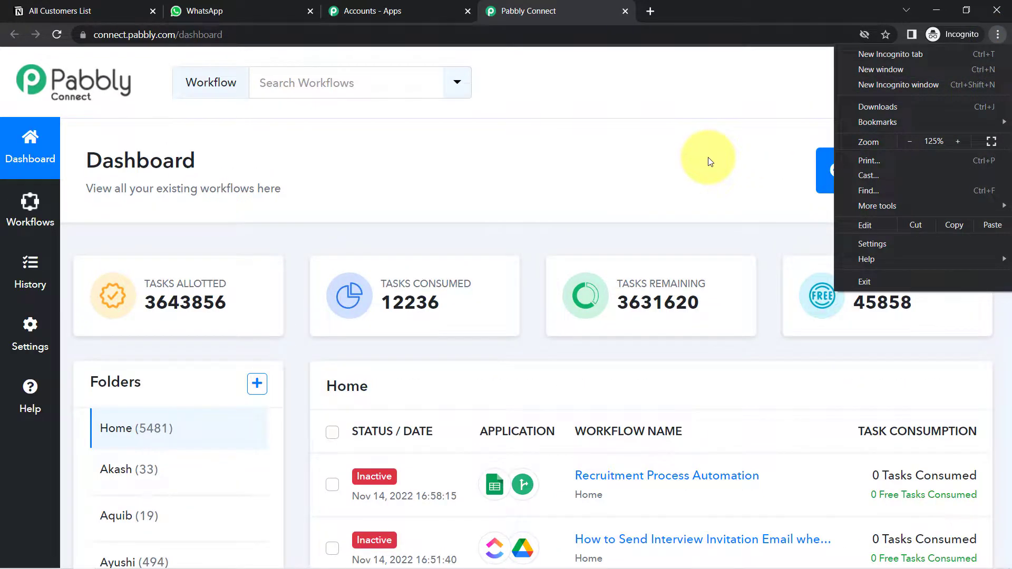
click(707, 158)
Create a workflow named "Send WhatsApp Messages Automatically from Notion"
click(900, 177)
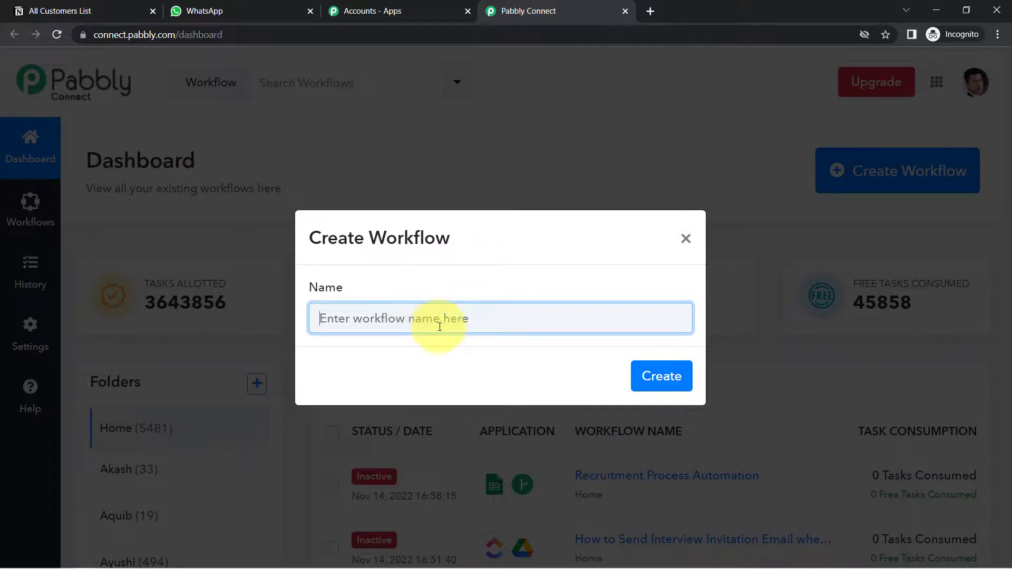
text(Send WhatsApp Messages Automatically from Notion)
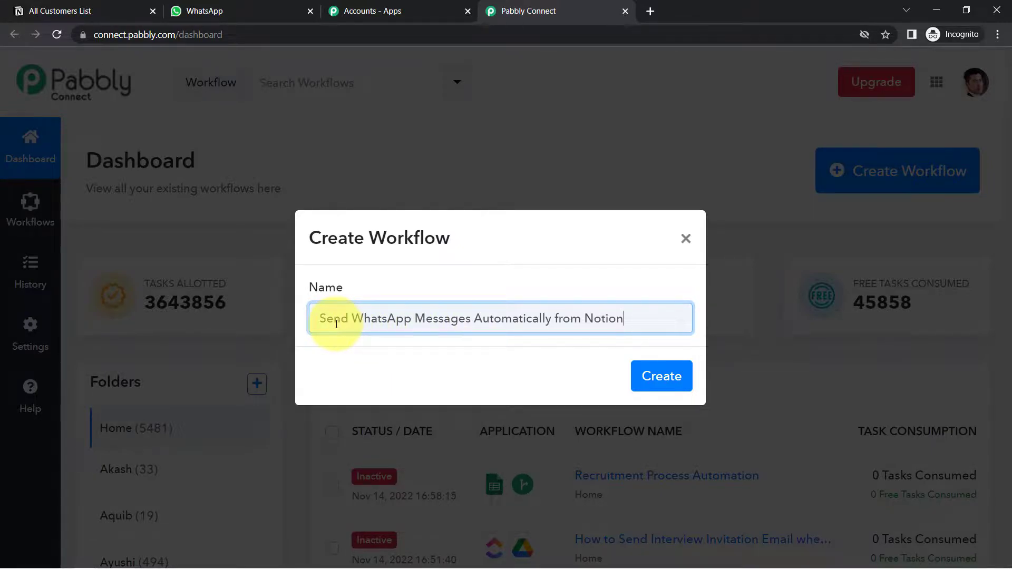
drag(335, 322, 492, 325)
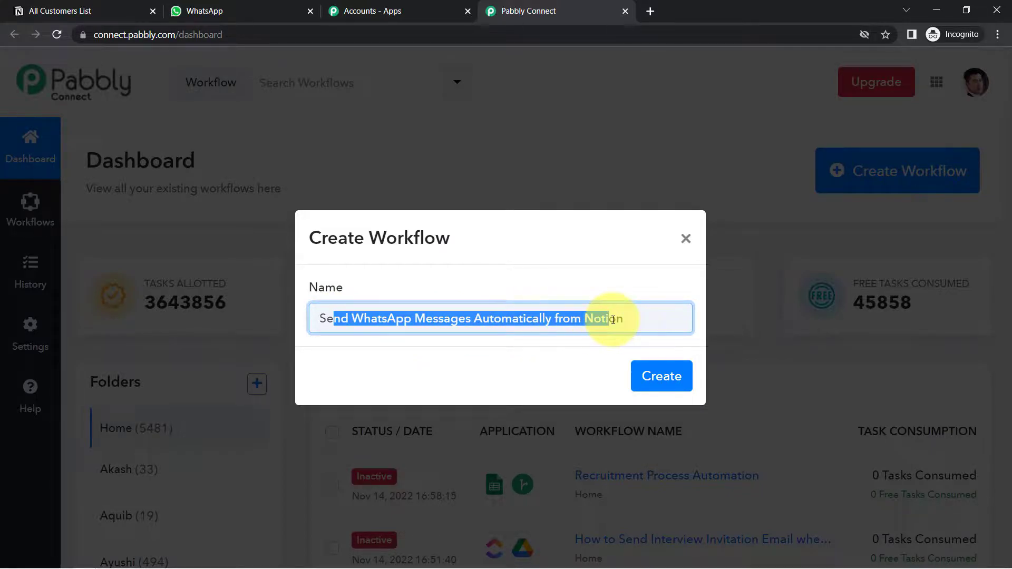
drag(613, 320, 614, 320)
click(649, 374)
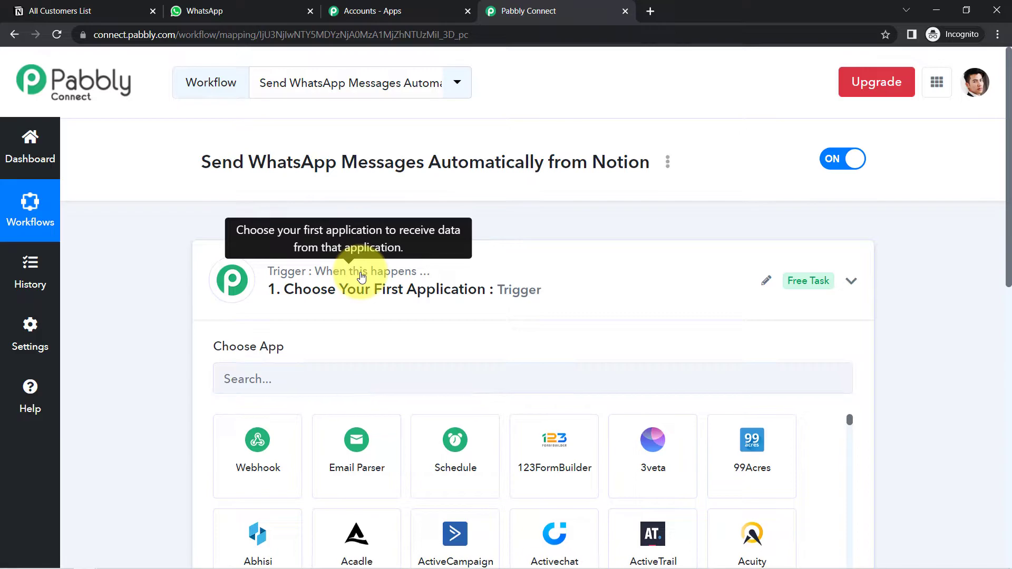
Search for notion among the trigger applications and choose Notion as the workflow's first application
click(348, 279)
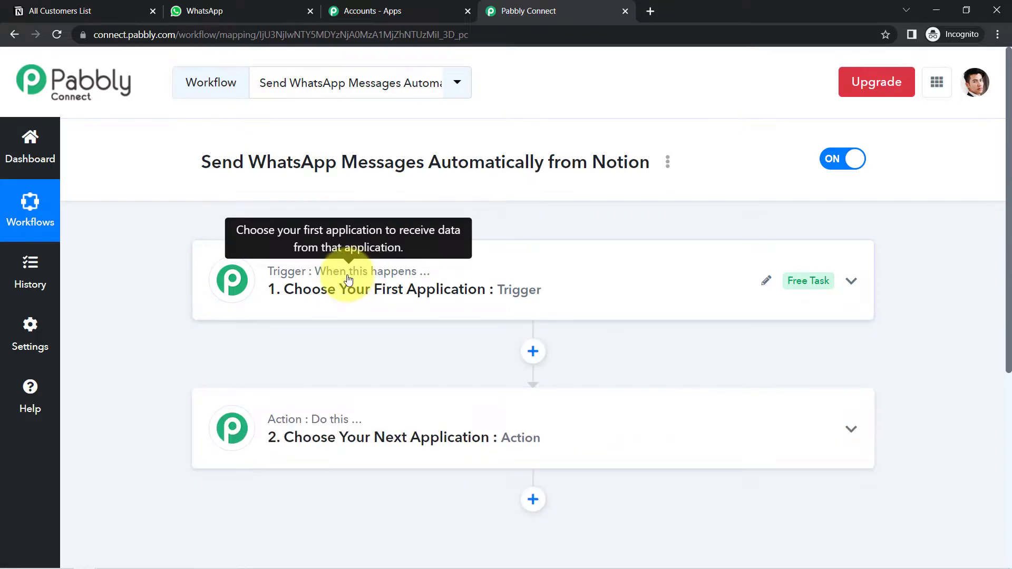
mouse_move(352, 429)
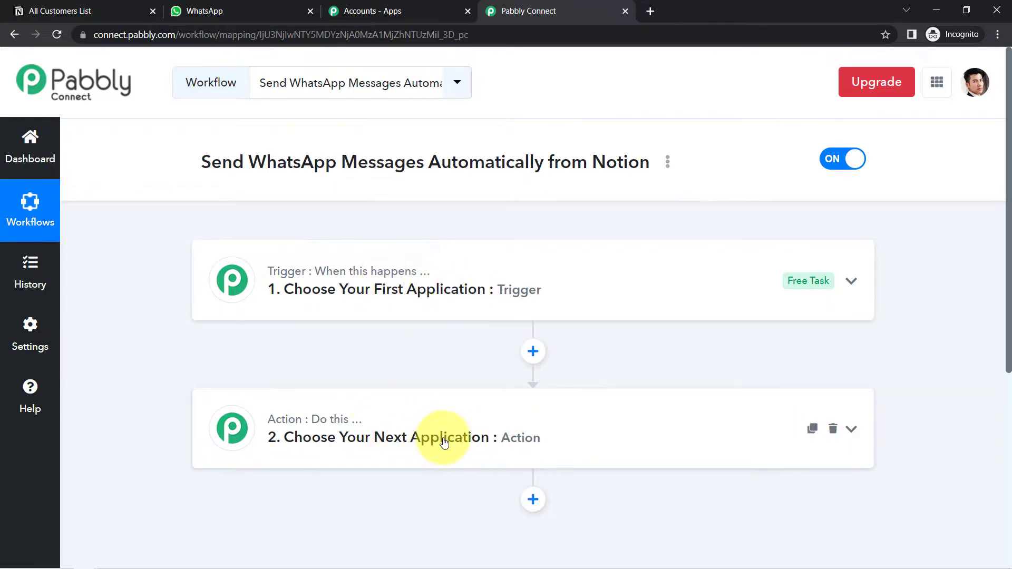
click(448, 289)
click(290, 379)
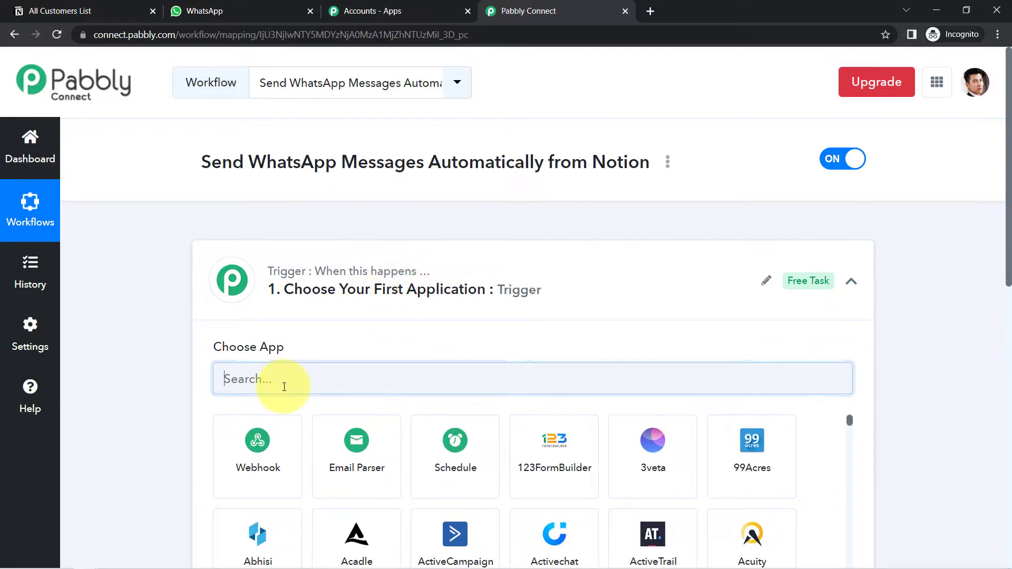
text(notion)
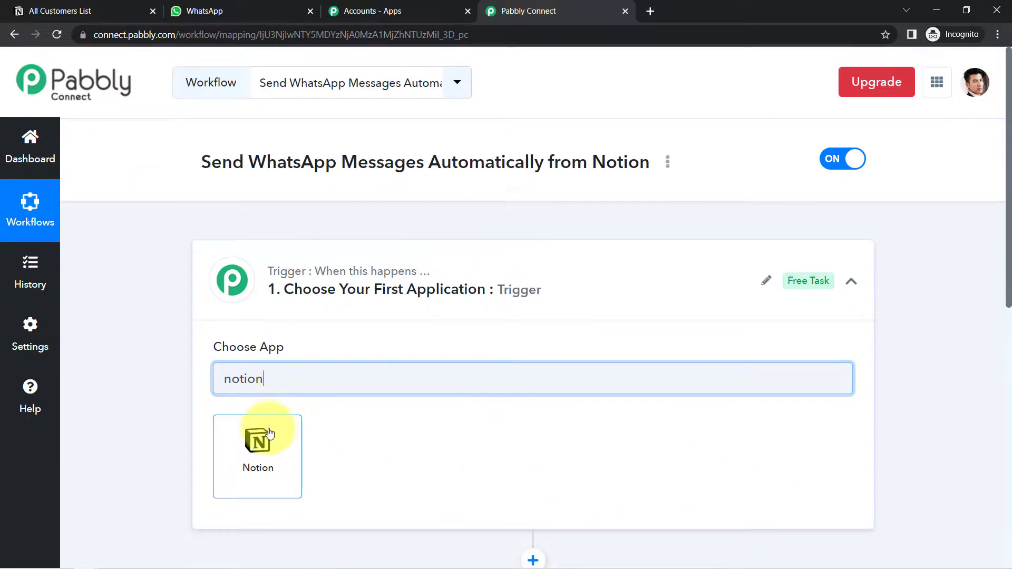
click(261, 430)
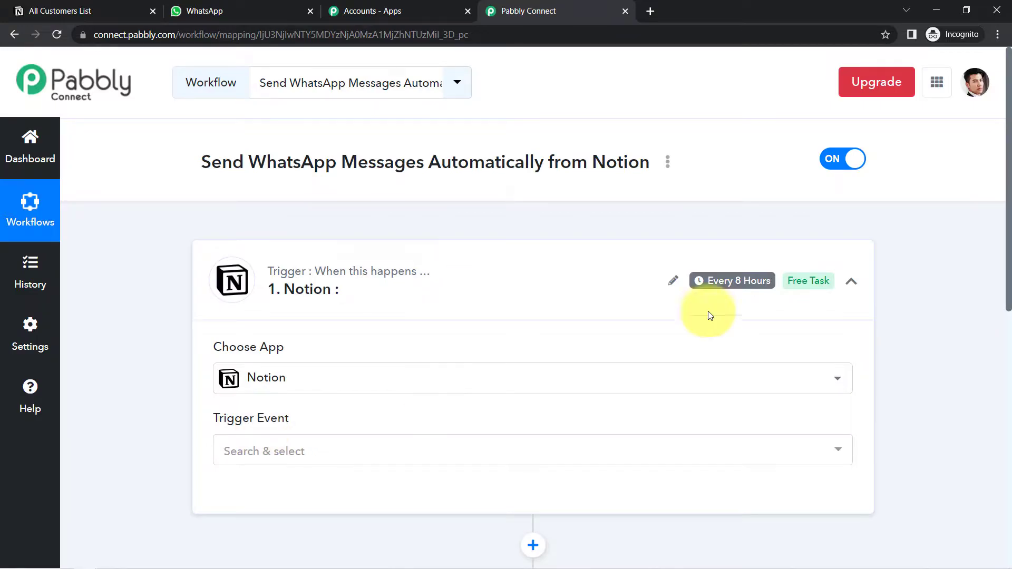
Set the Notion trigger event to New Database Item
drag(1008, 182, 1008, 264)
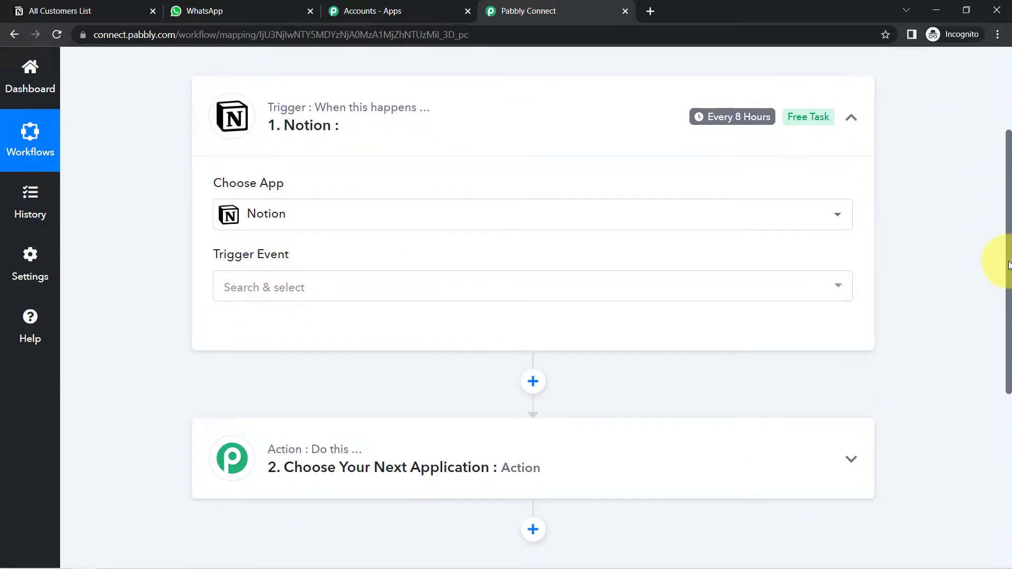
click(263, 287)
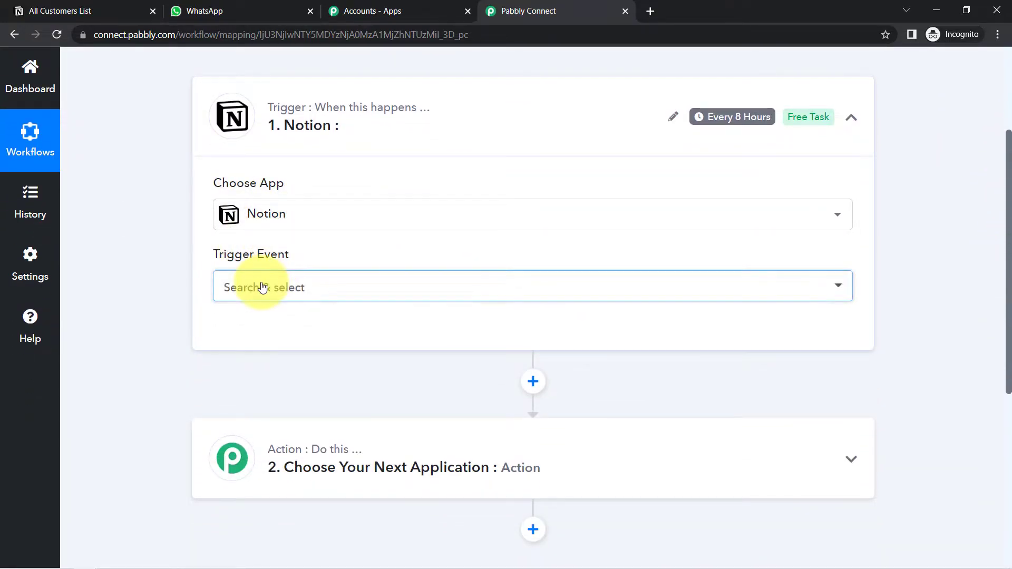
click(261, 316)
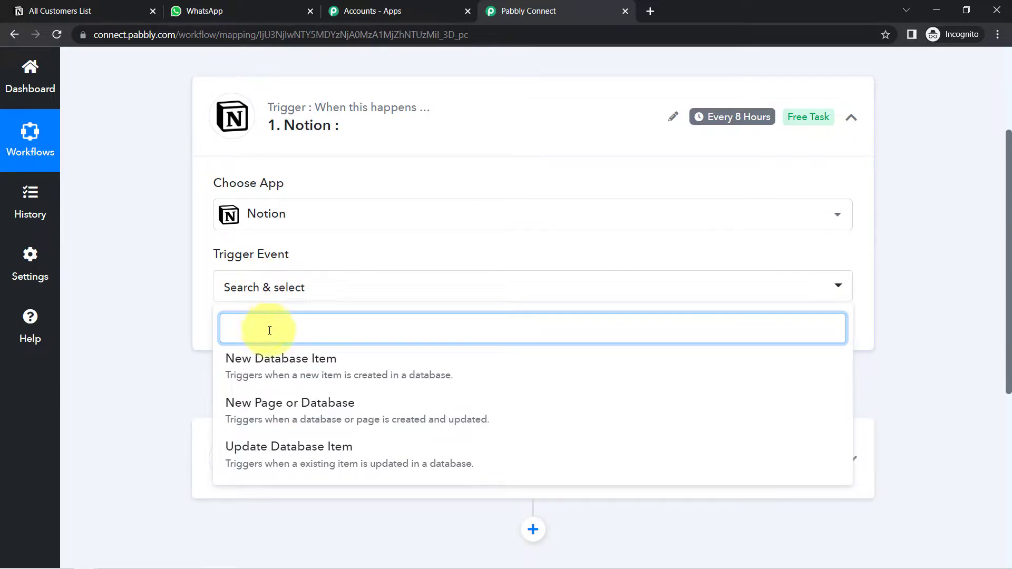
click(273, 375)
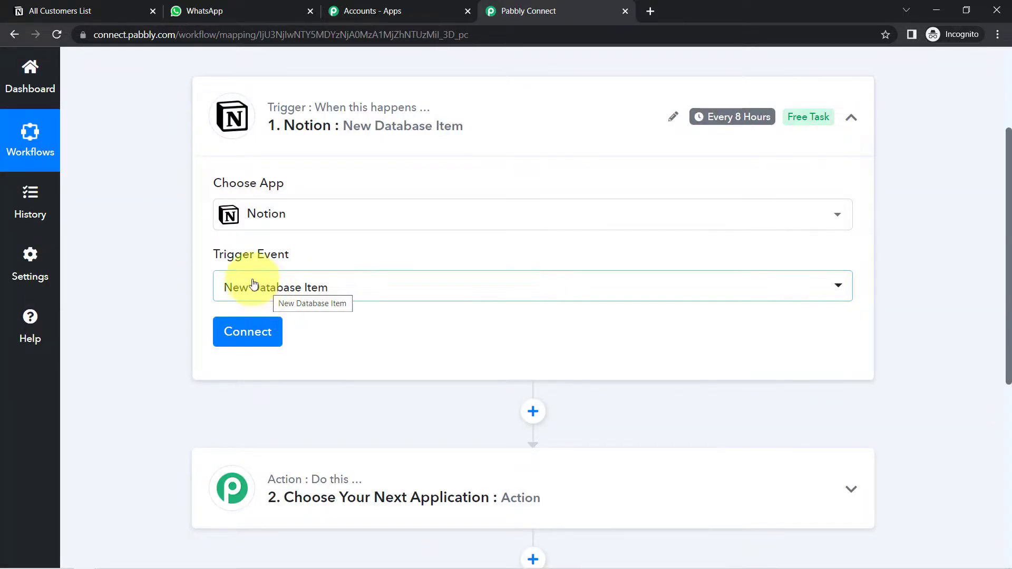
Add a new Notion connection named Notion #28 to the trigger and authorize Pabbly Connect to access the preselected workspace pages
click(264, 316)
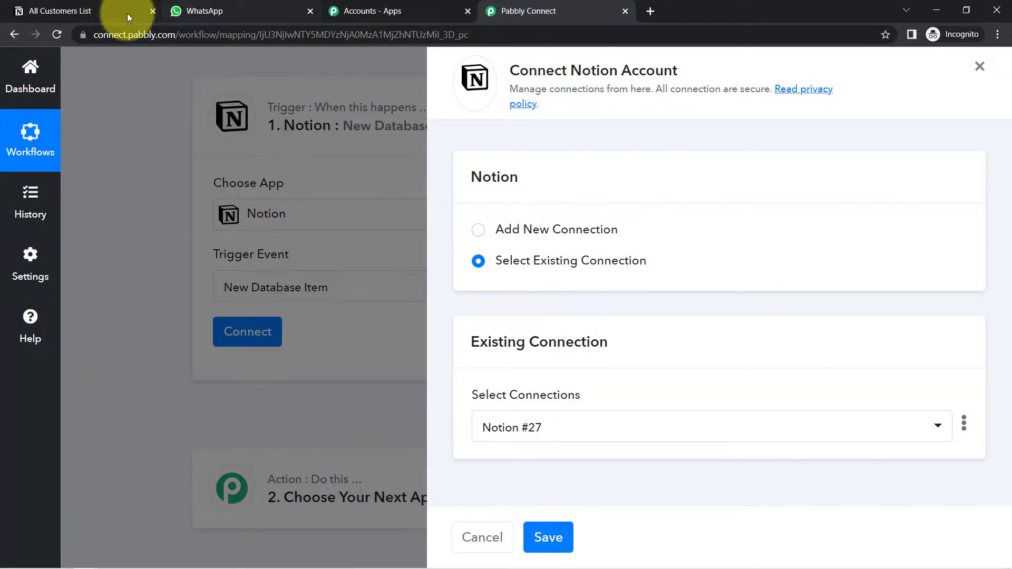
drag(529, 71, 663, 73)
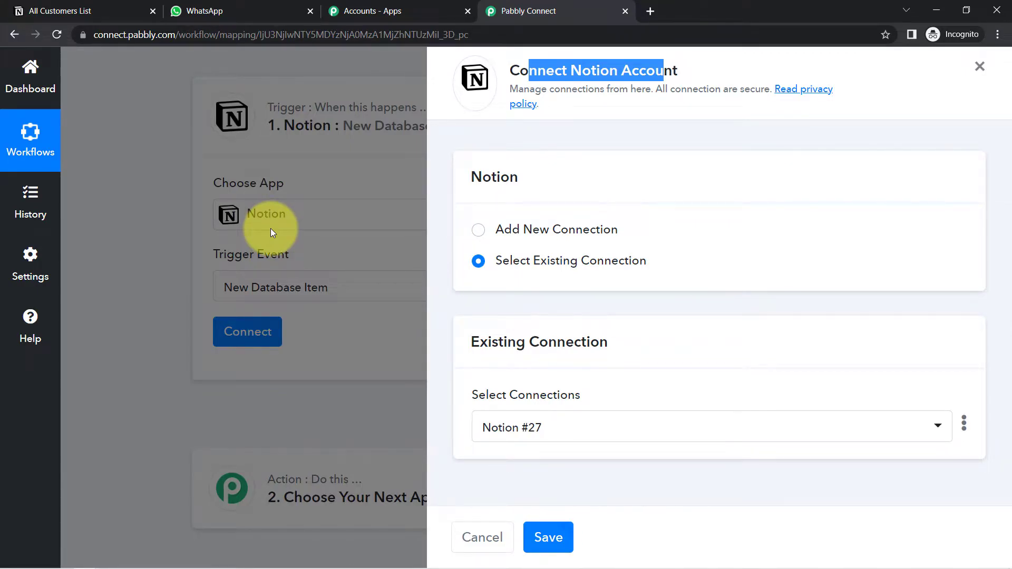
click(606, 228)
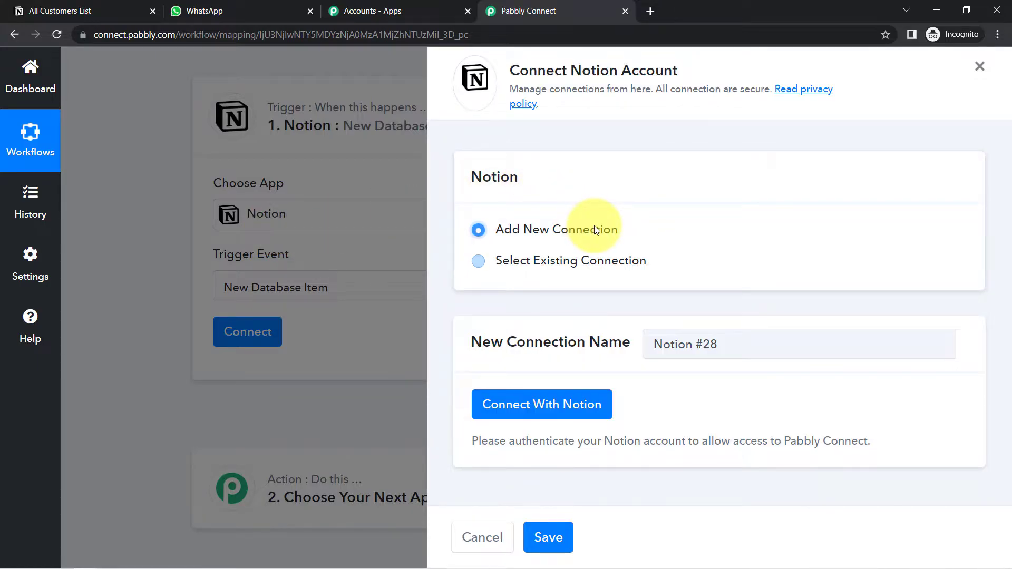
click(521, 410)
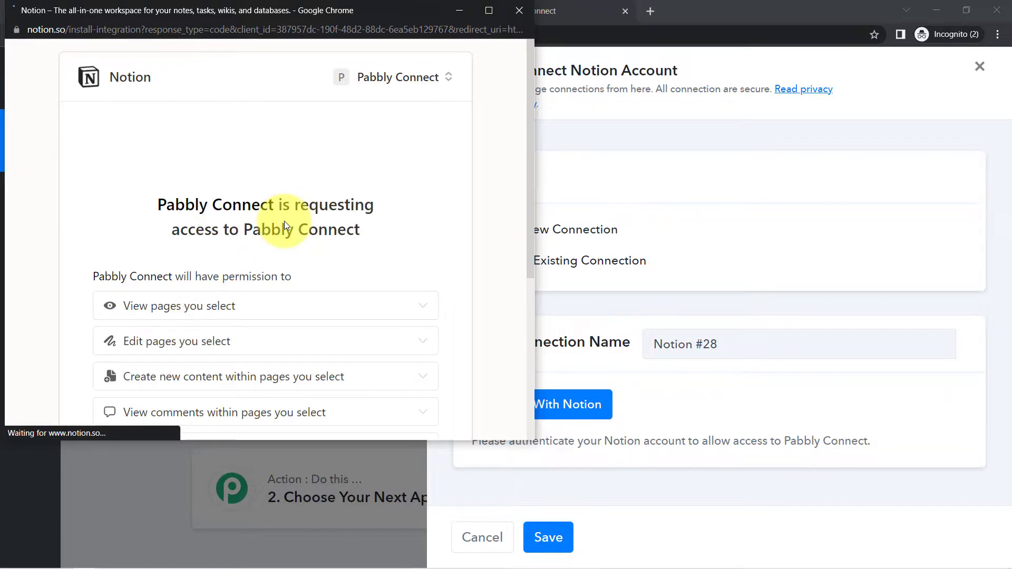
drag(533, 134, 522, 316)
click(357, 264)
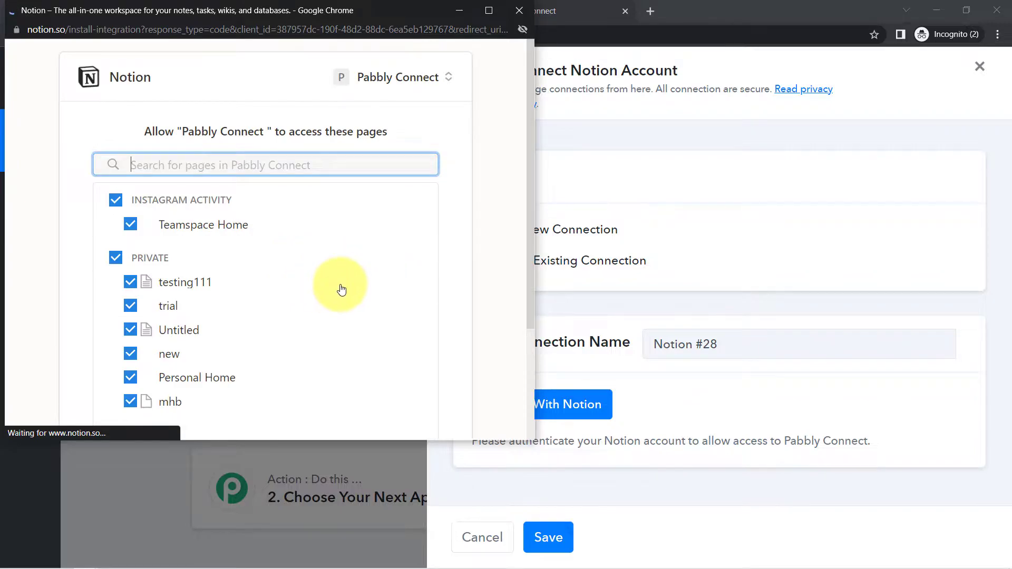
drag(532, 219, 511, 349)
click(364, 376)
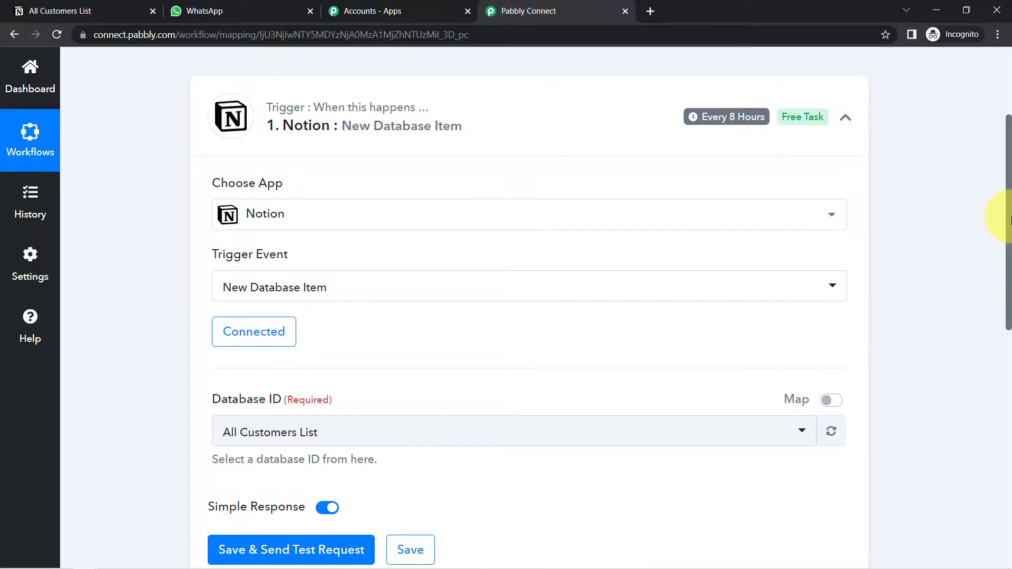
Review the trigger's Database ID setting, then switch to Notion and show the workspace's page list to locate the matching database
drag(1009, 220, 1009, 268)
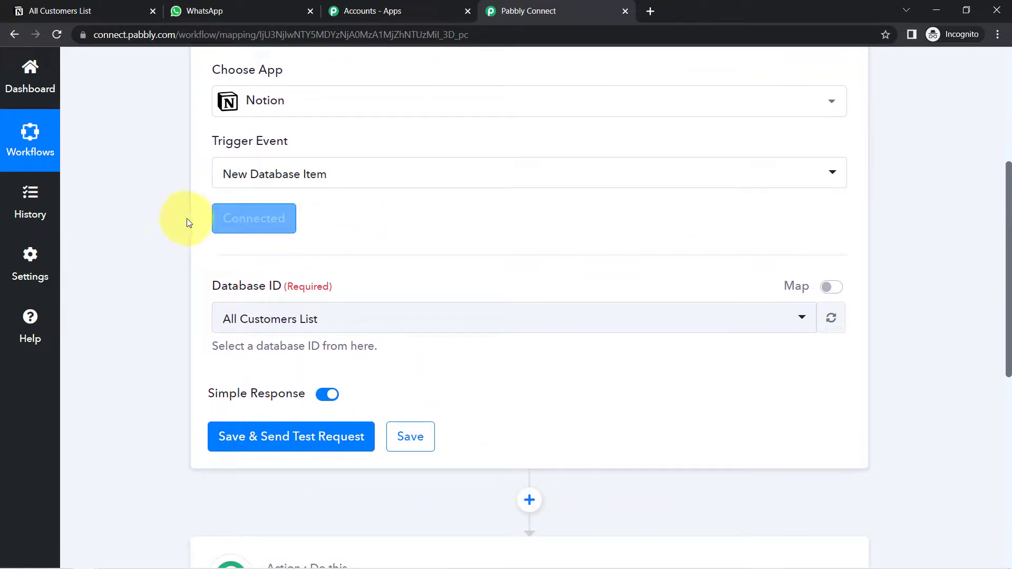
drag(210, 287, 333, 289)
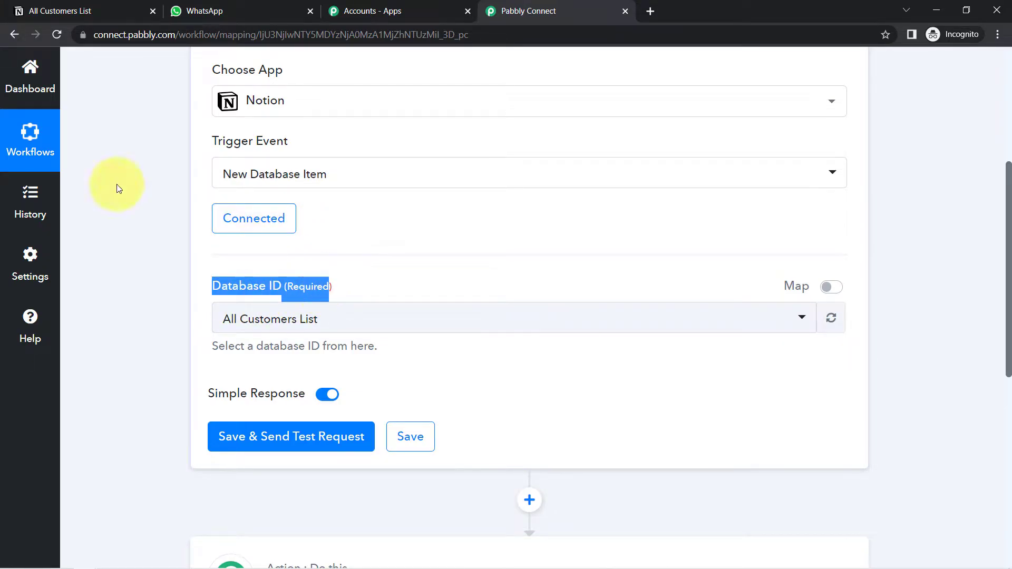
click(53, 11)
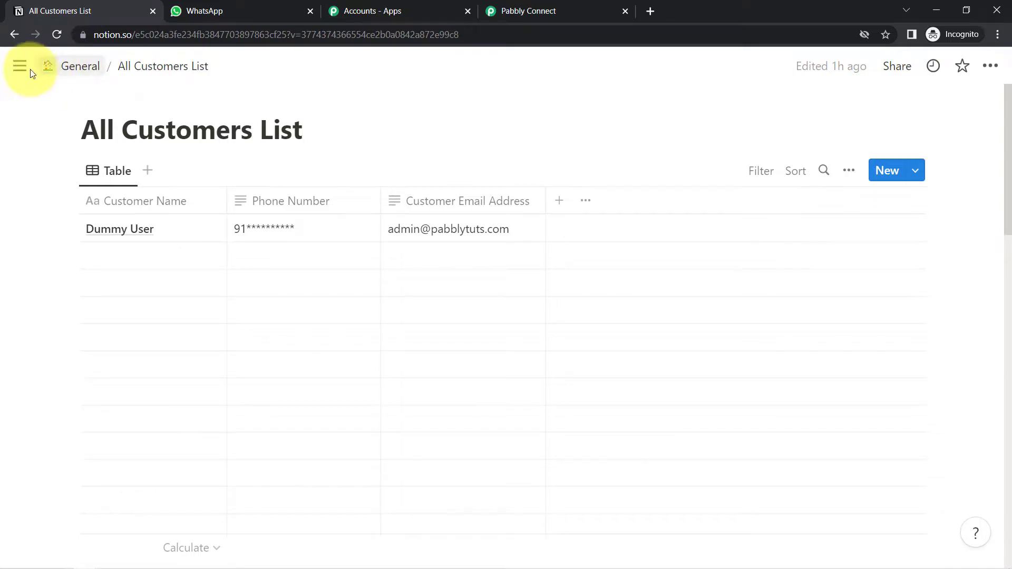
click(18, 66)
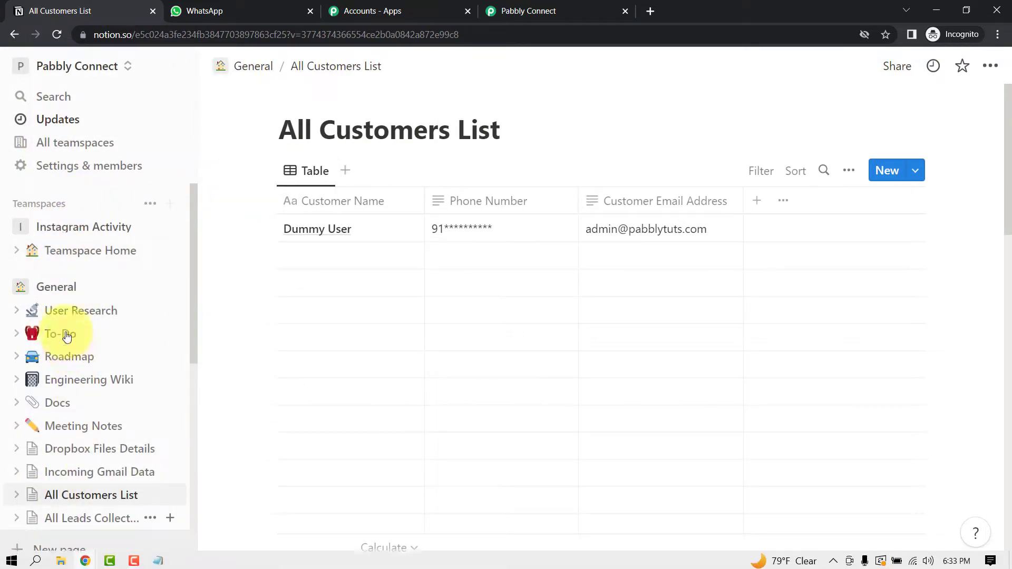
Check the trigger's Database ID choice, All Customers List, against the database title in Notion and return to the workflow
drag(512, 11, 343, 30)
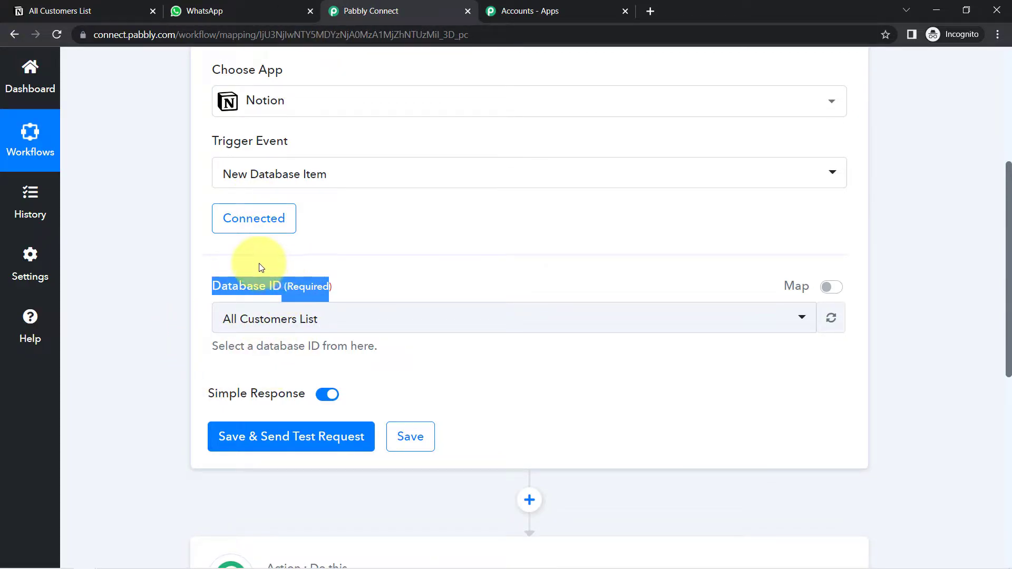
click(264, 334)
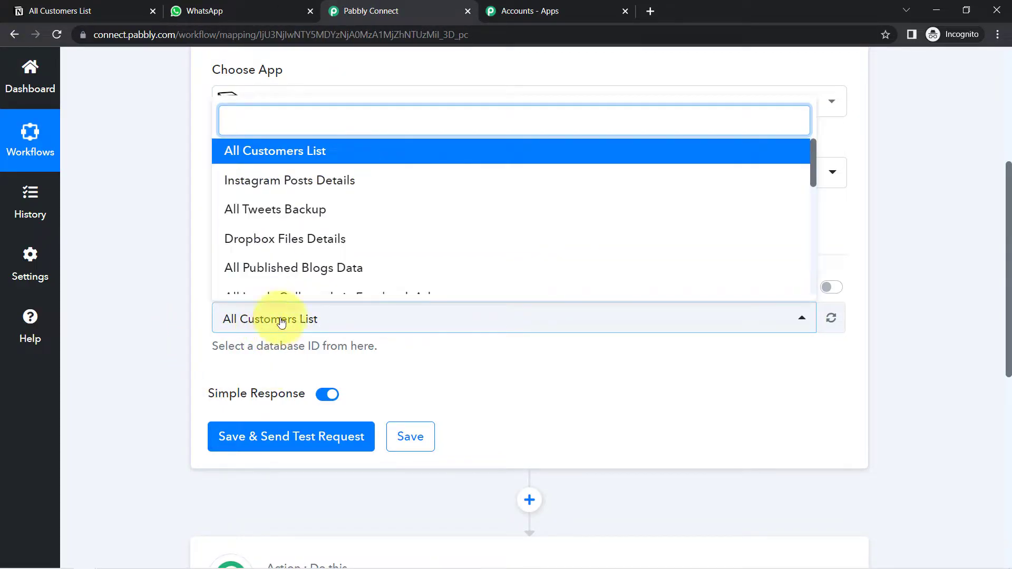
scroll(253, 211, down, 5)
click(154, 168)
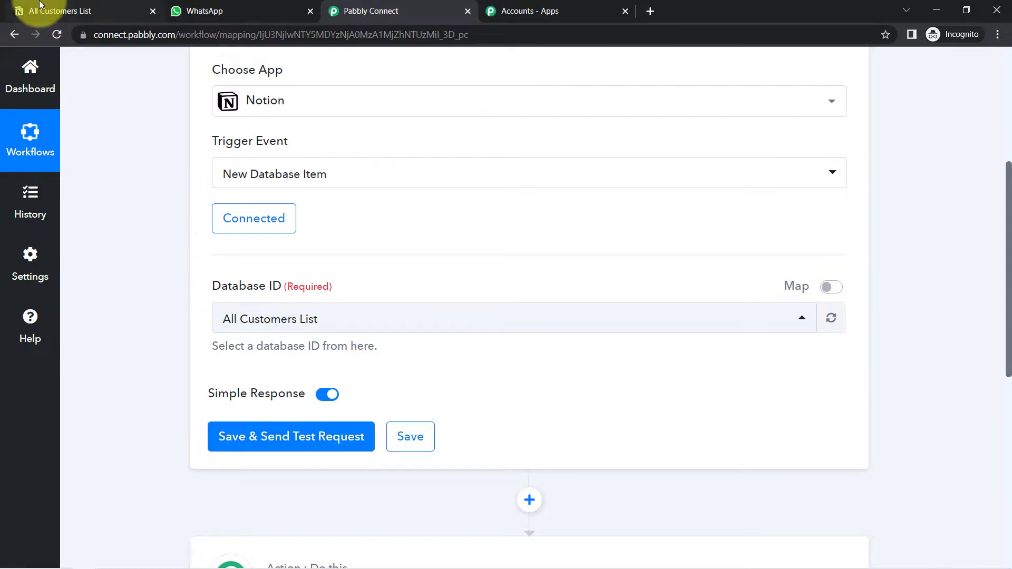
click(53, 11)
drag(290, 133, 413, 132)
click(453, 132)
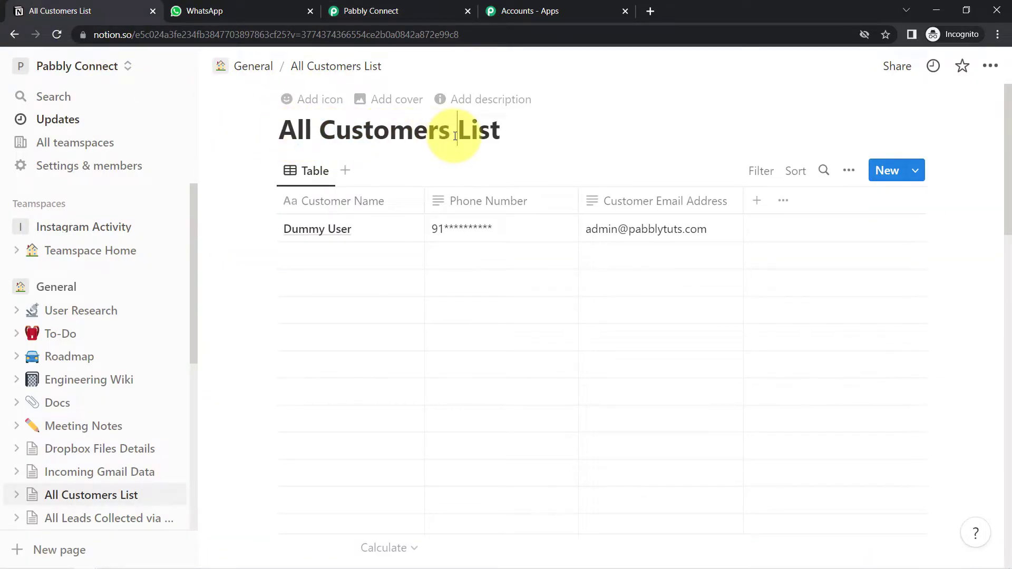
double_click(412, 136)
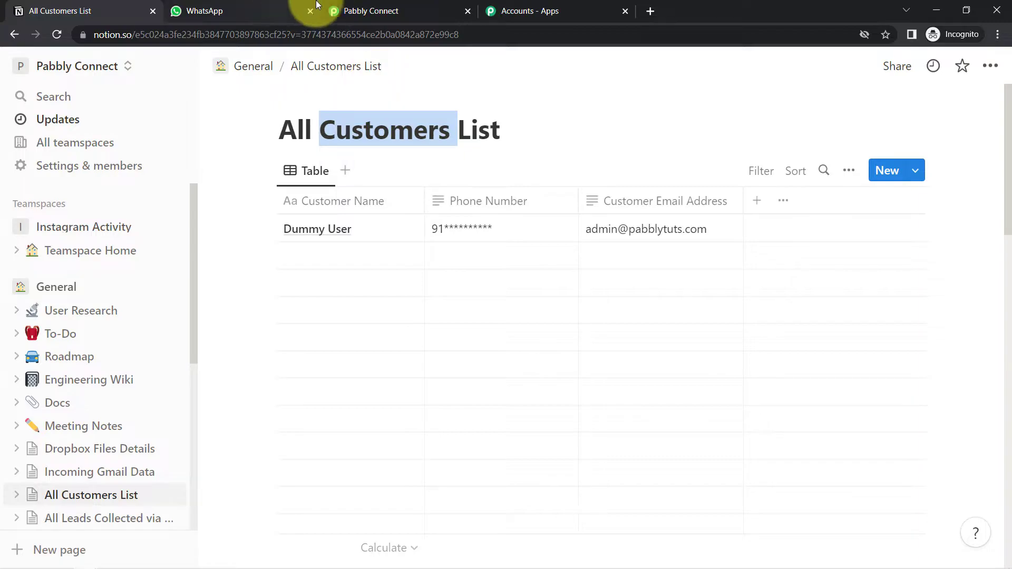
click(373, 10)
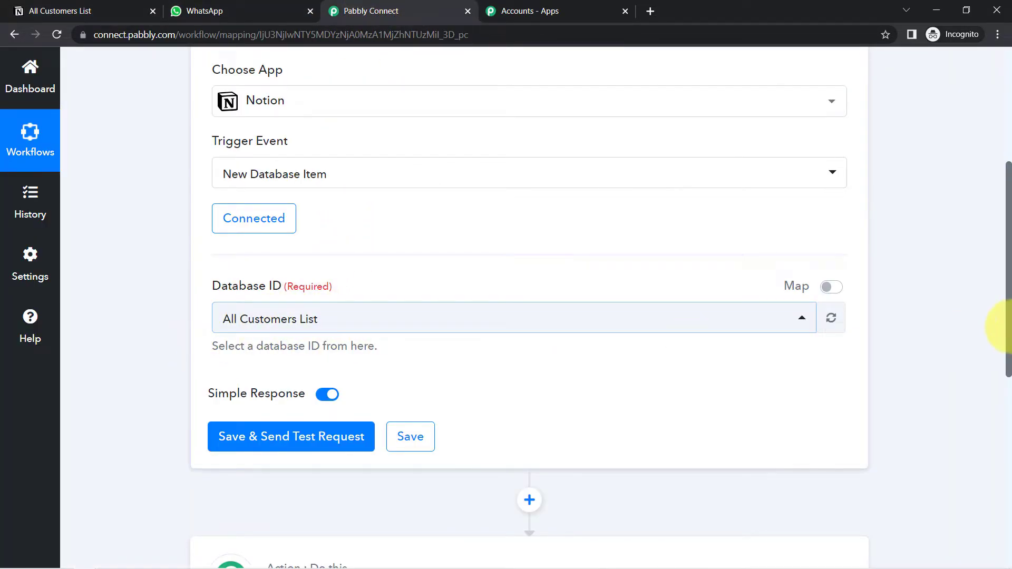
Review the existing customer record in Notion's All Customers List, then save the trigger and send a test request
scroll(1001, 337, down, 3)
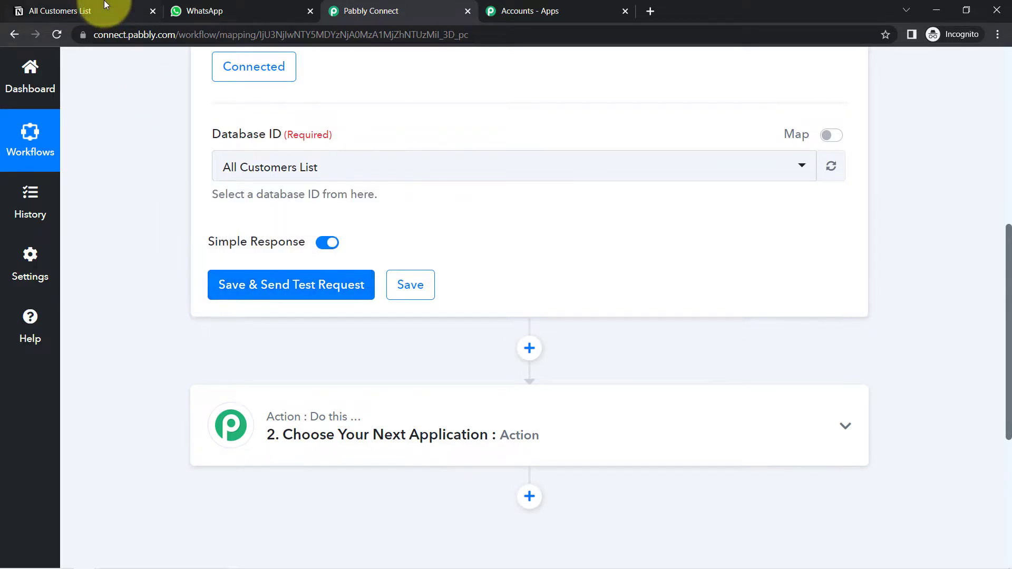
click(74, 10)
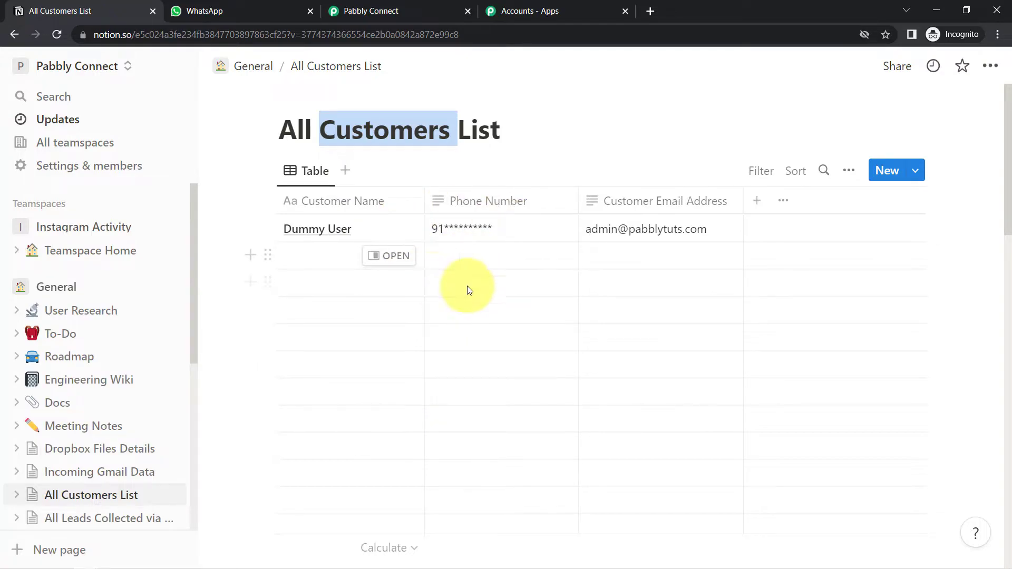
click(380, 11)
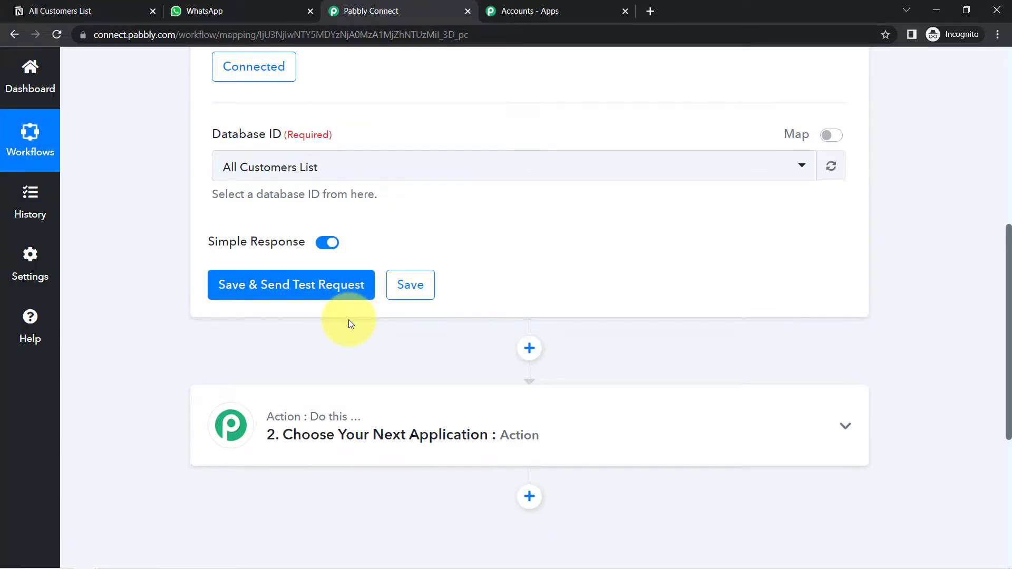
click(99, 8)
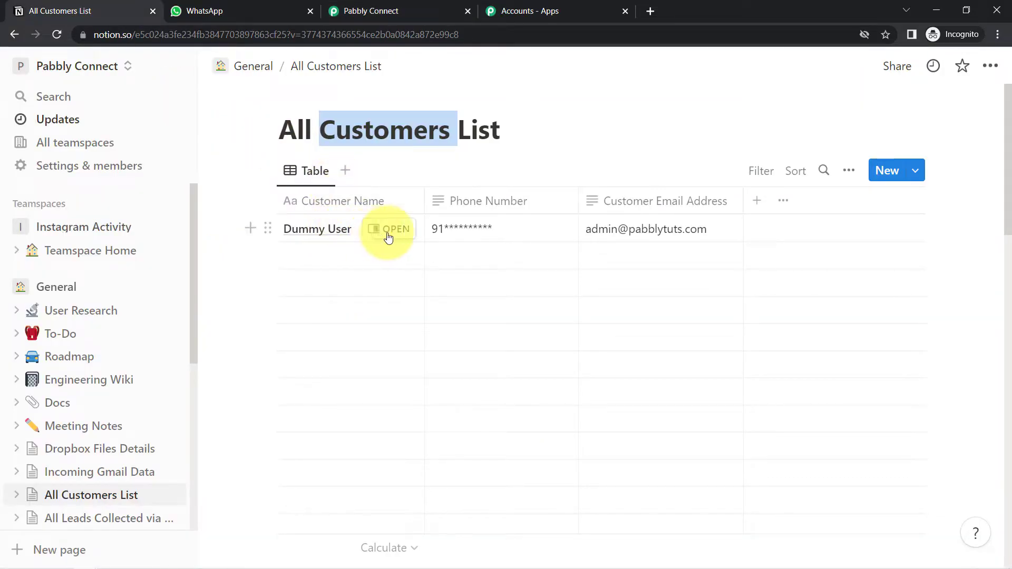
click(624, 230)
click(371, 11)
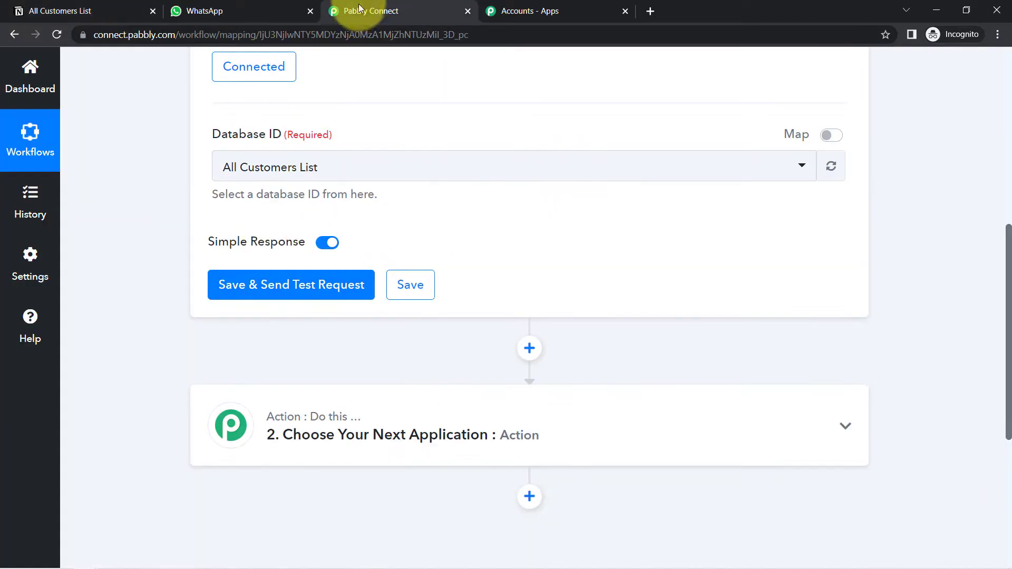
click(268, 290)
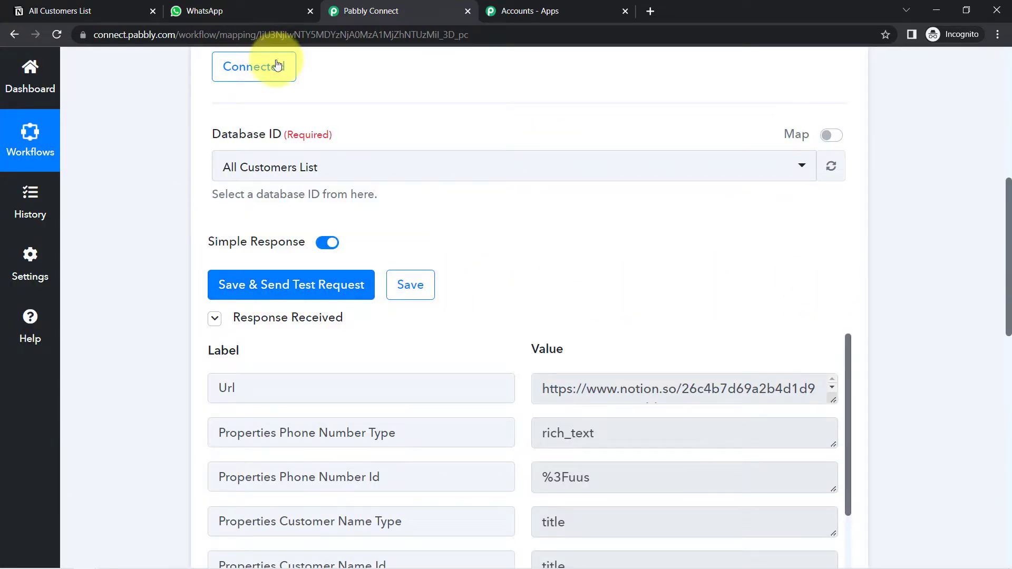
Compare the phone number in the trigger's test response with the customer record in Notion
scroll(1002, 263, down, 2)
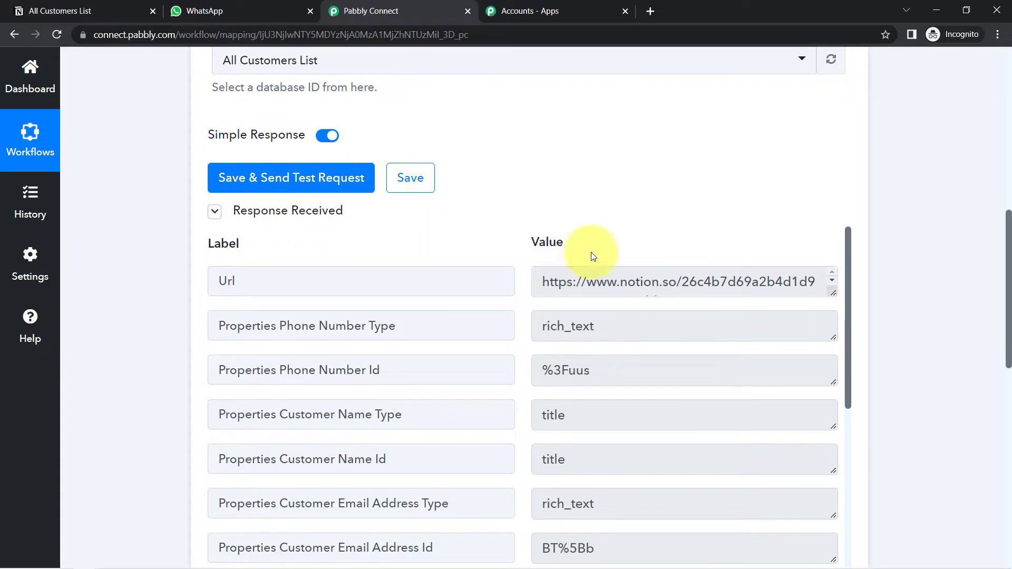
scroll(1008, 258, down, 1)
scroll(1009, 258, down, 2)
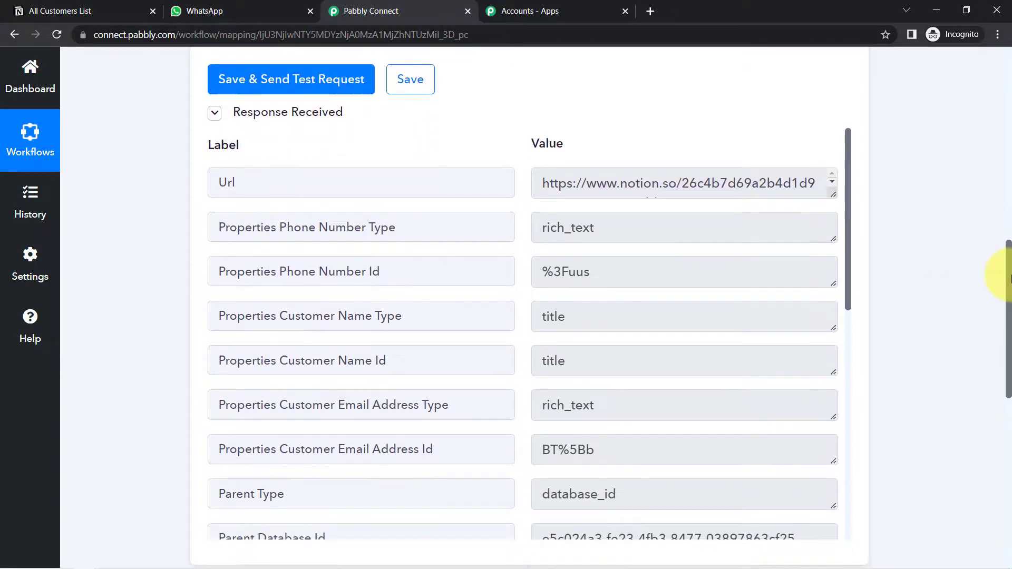
drag(850, 190, 840, 215)
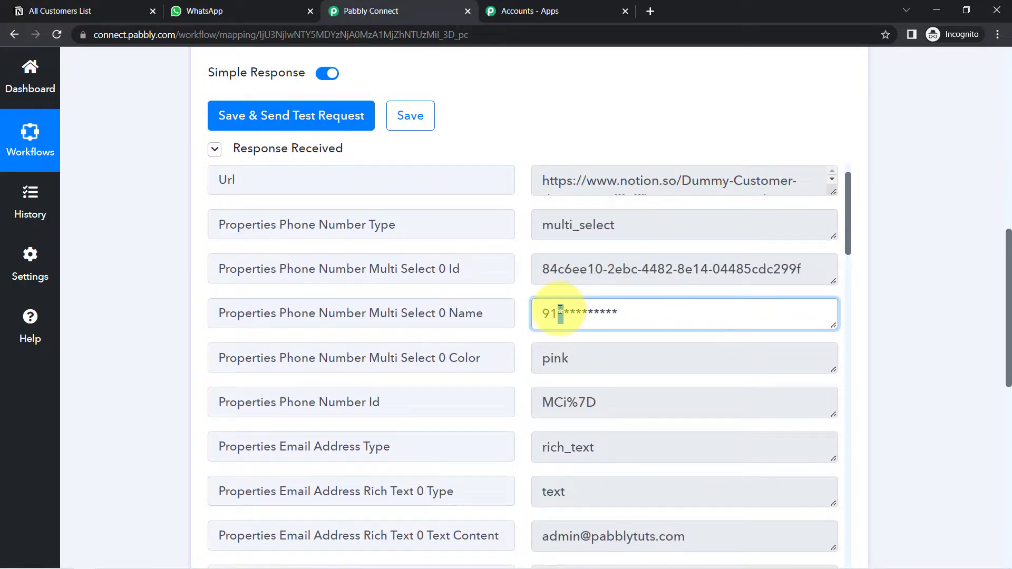
double_click(560, 311)
click(56, 11)
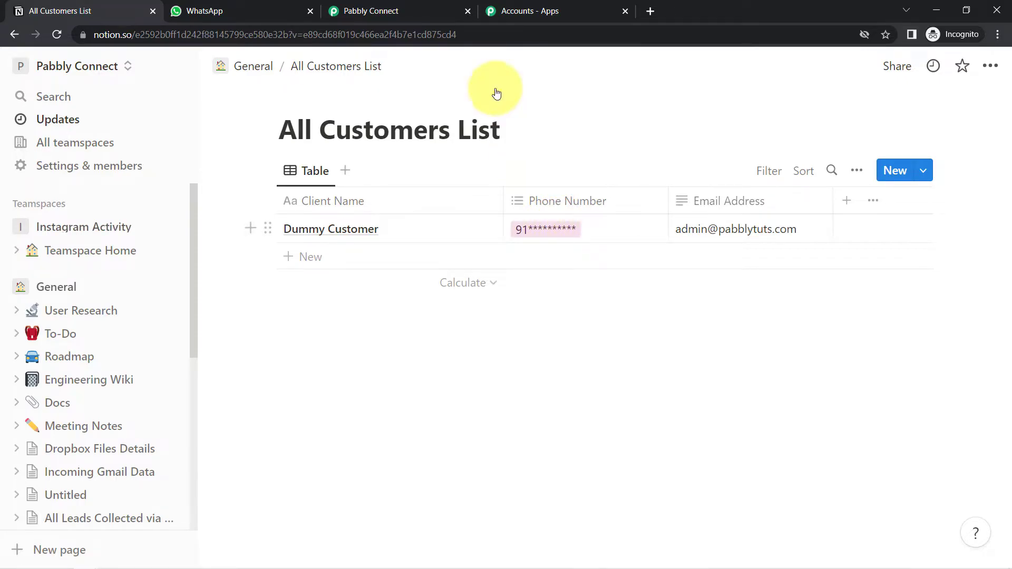
click(401, 11)
Compare the email address text content in the test response with the customer's email in the Notion record
drag(851, 205, 849, 257)
click(595, 287)
drag(572, 285, 683, 286)
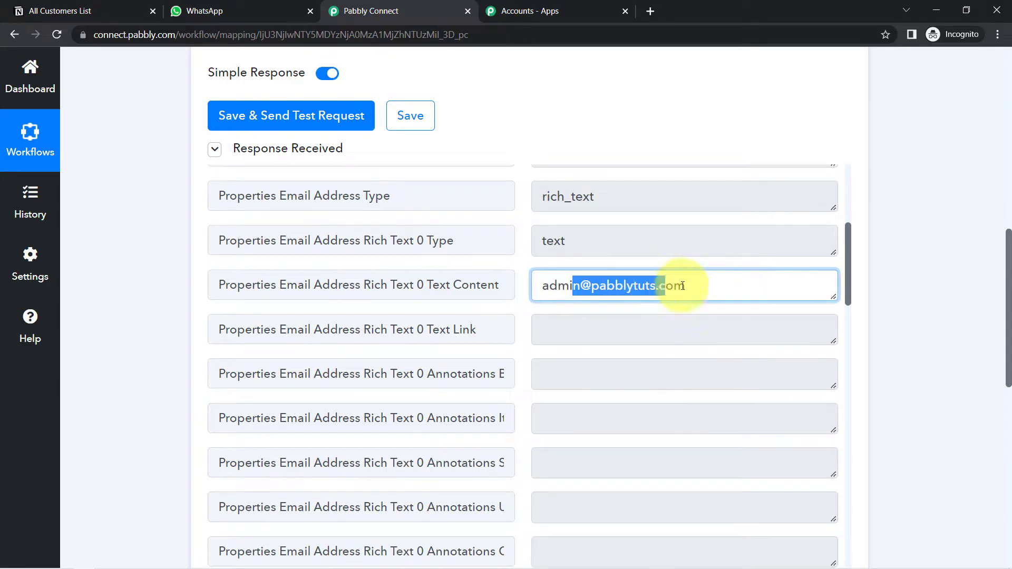
click(79, 11)
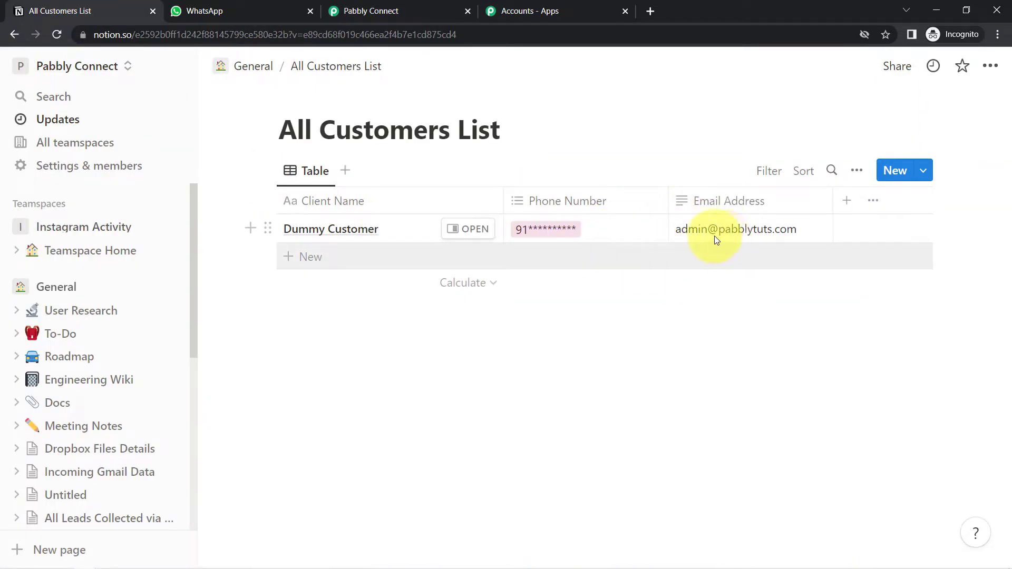
click(445, 16)
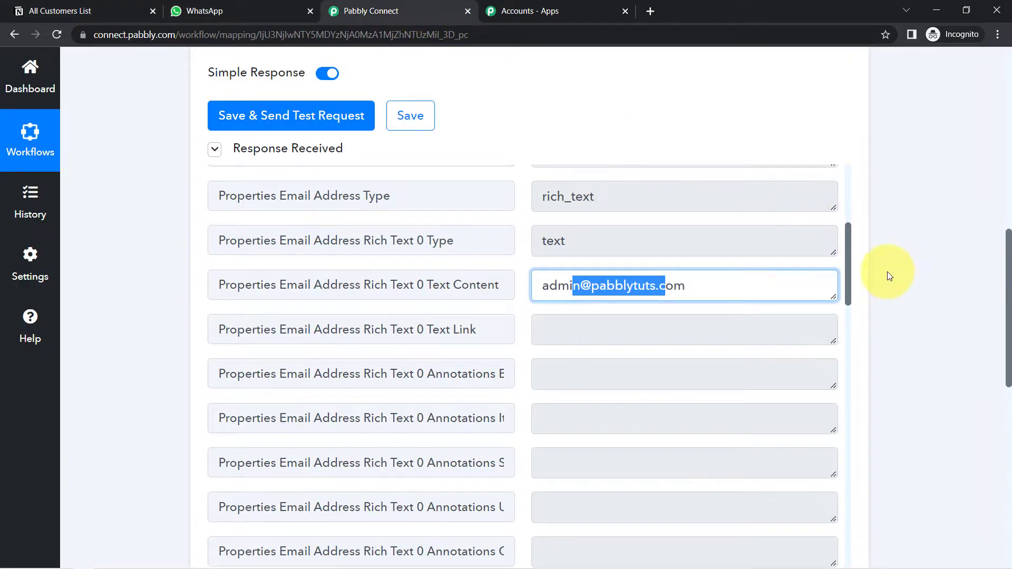
Compare the client name text content in the test response with the client name in the Notion database
drag(848, 248, 840, 368)
click(577, 278)
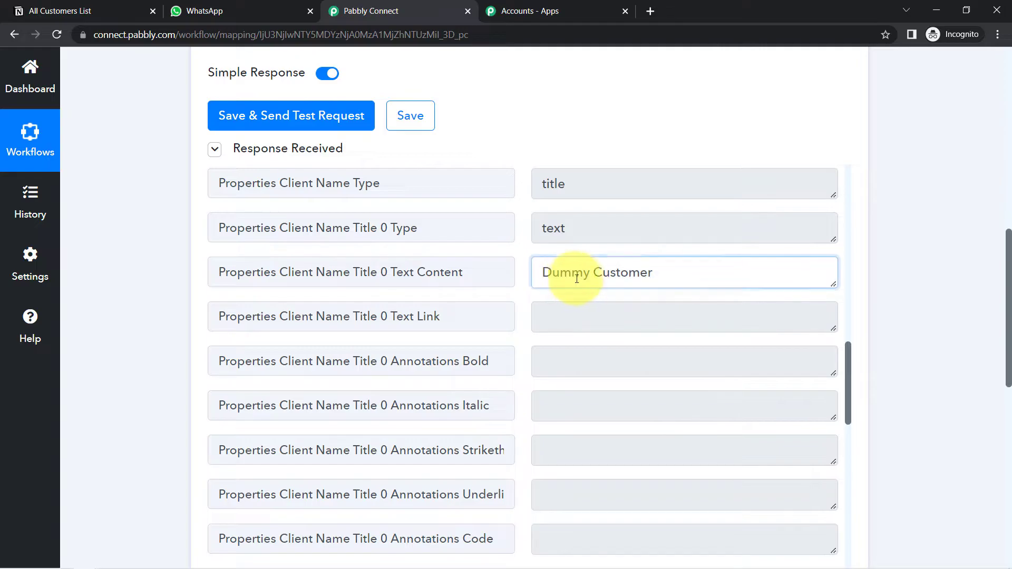
drag(577, 278, 654, 274)
click(27, 14)
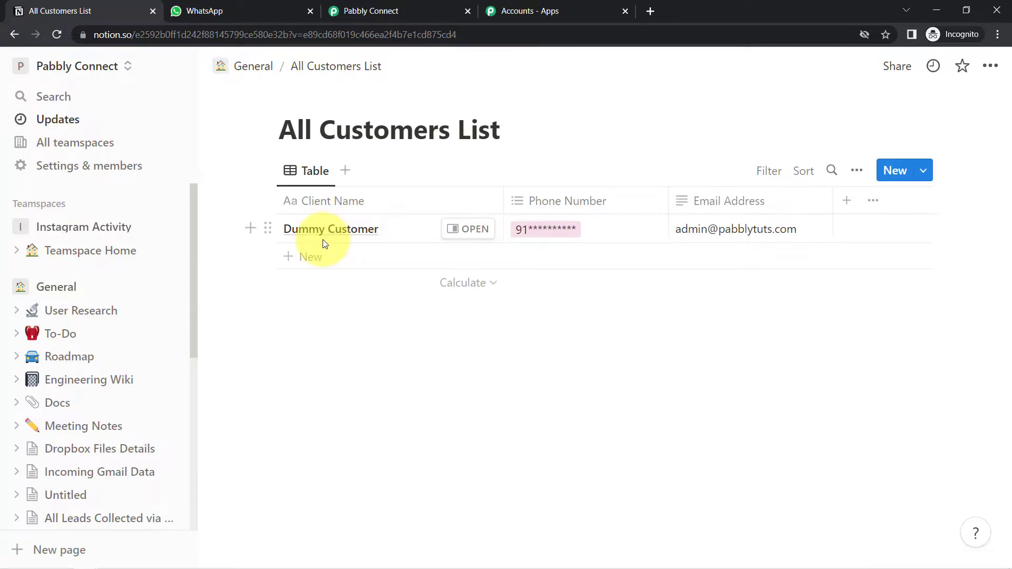
click(401, 12)
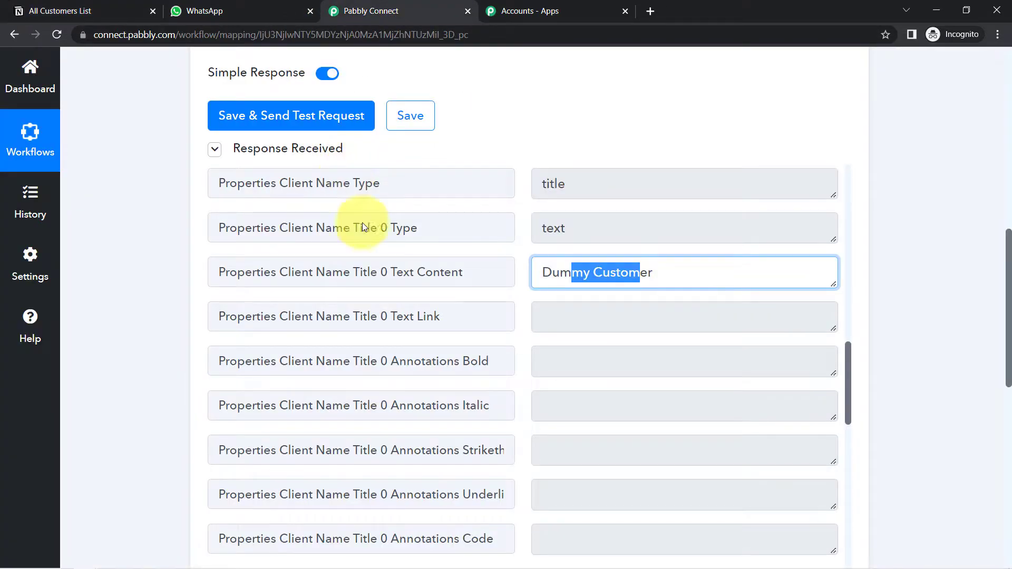
click(145, 12)
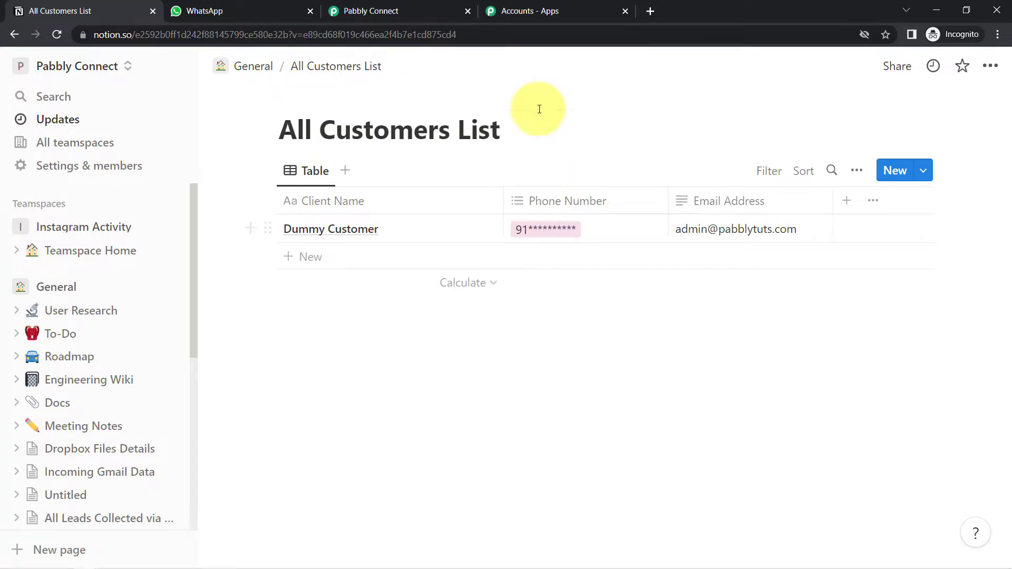
click(442, 9)
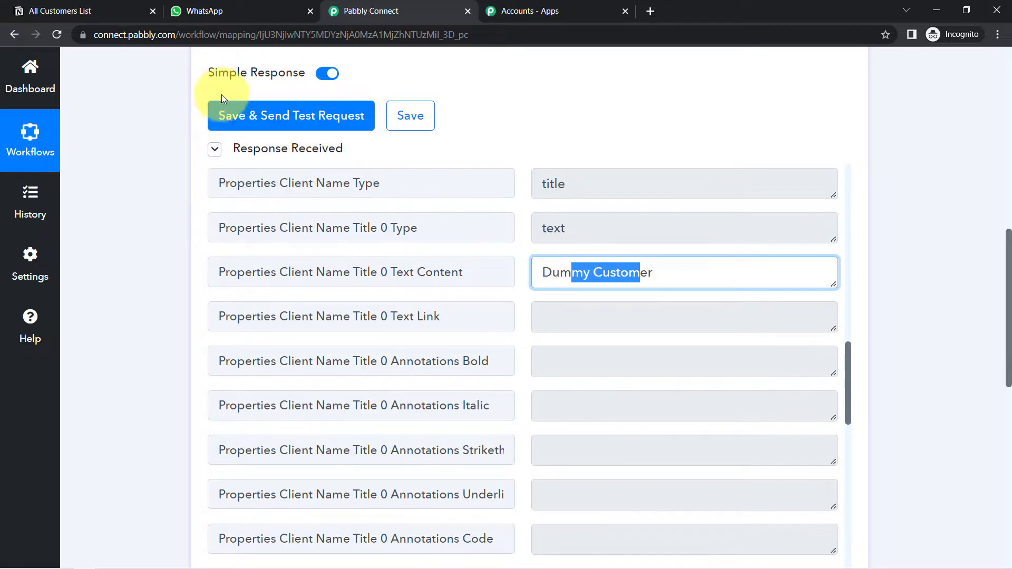
Search for whats among the action applications and choose WhatsApp Cloud API for the workflow's second step
drag(1008, 277, 1003, 411)
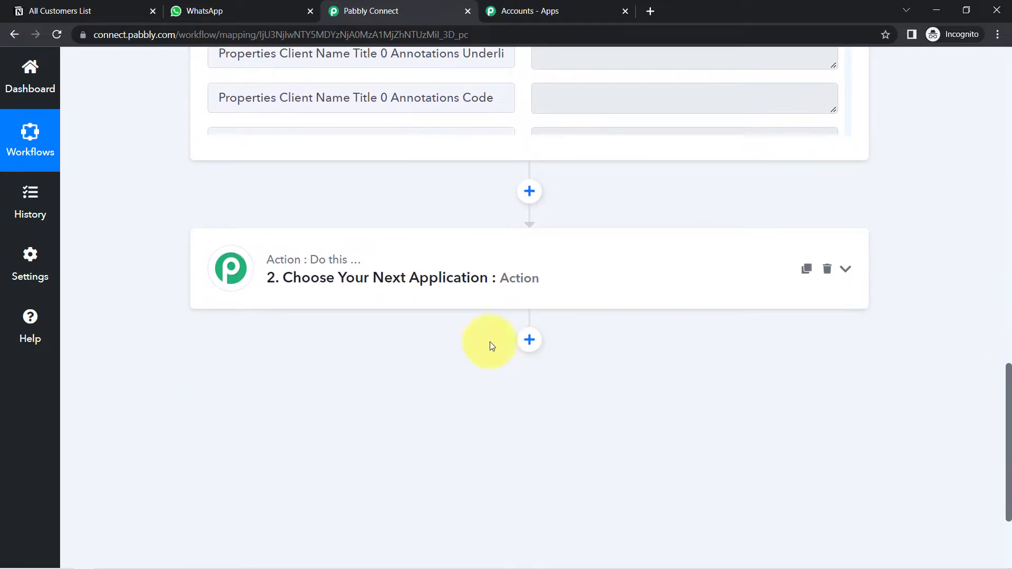
click(393, 277)
click(232, 364)
text(wha)
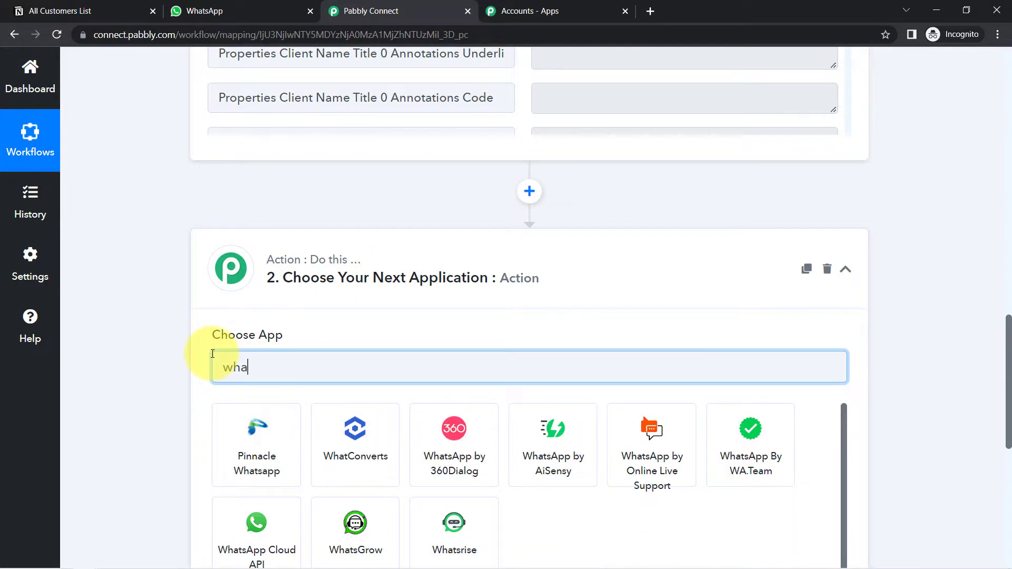
text(ts)
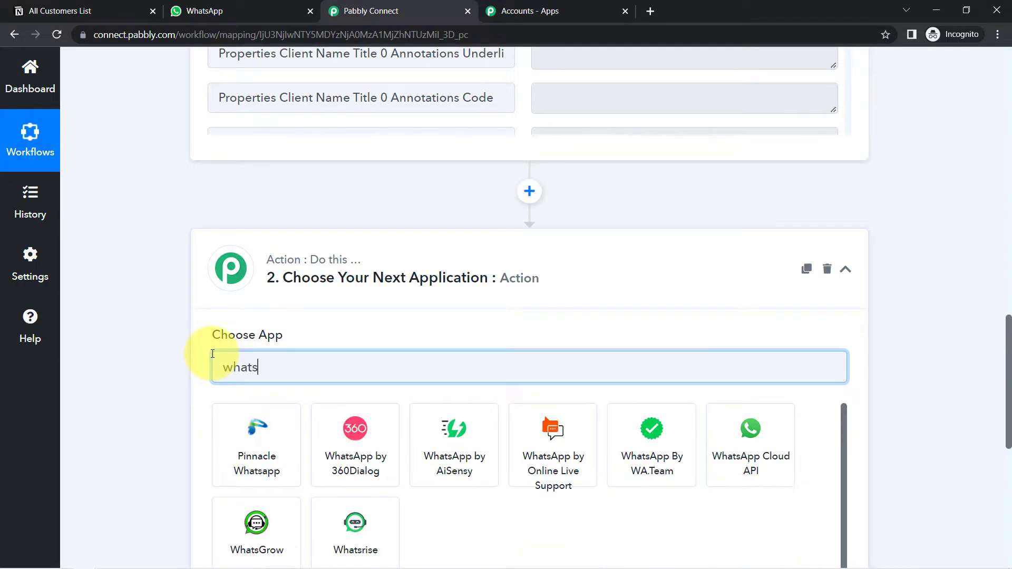
click(727, 463)
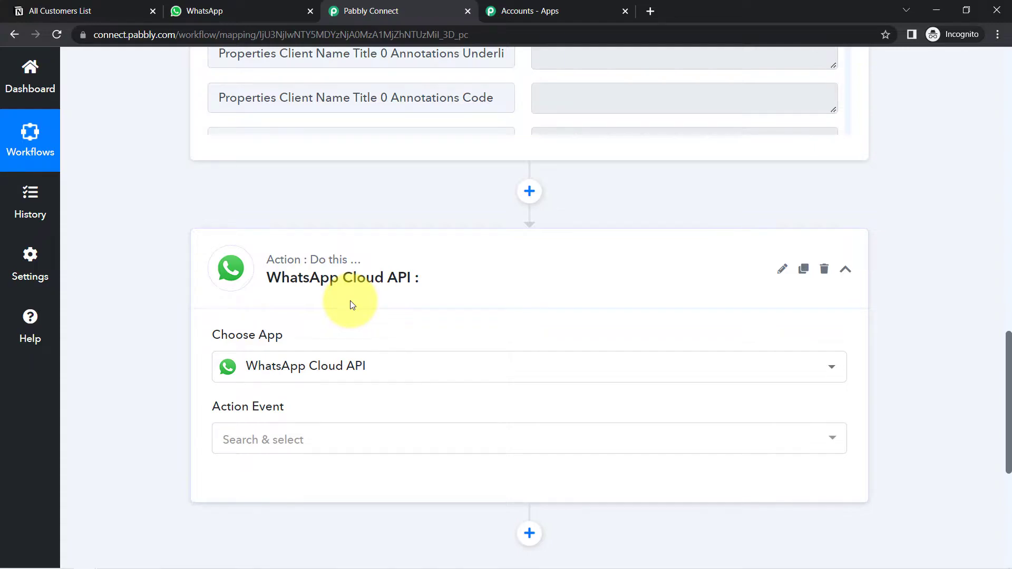
Set the WhatsApp Cloud API action event to Send Template Message
drag(1009, 367, 1010, 393)
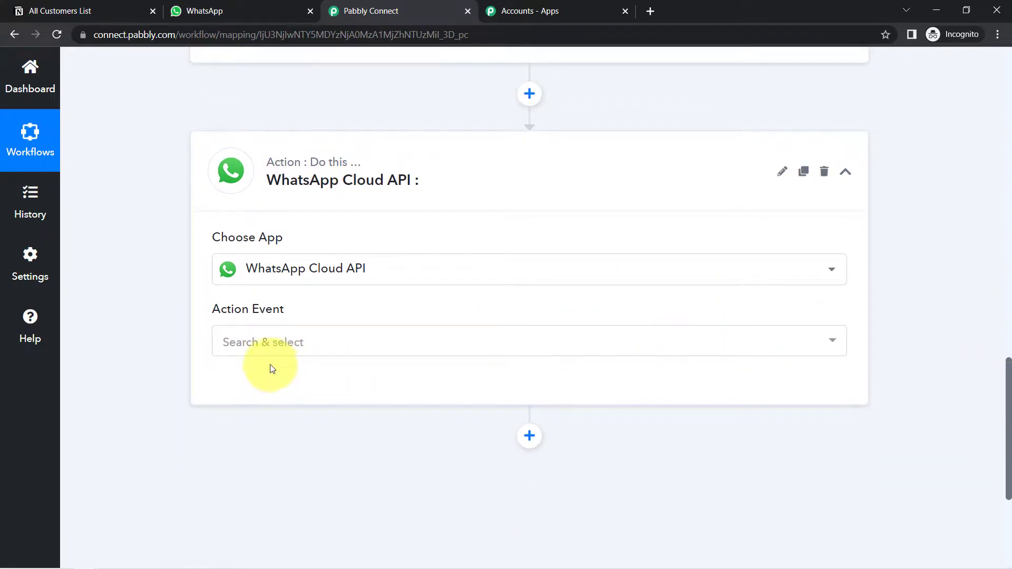
click(255, 347)
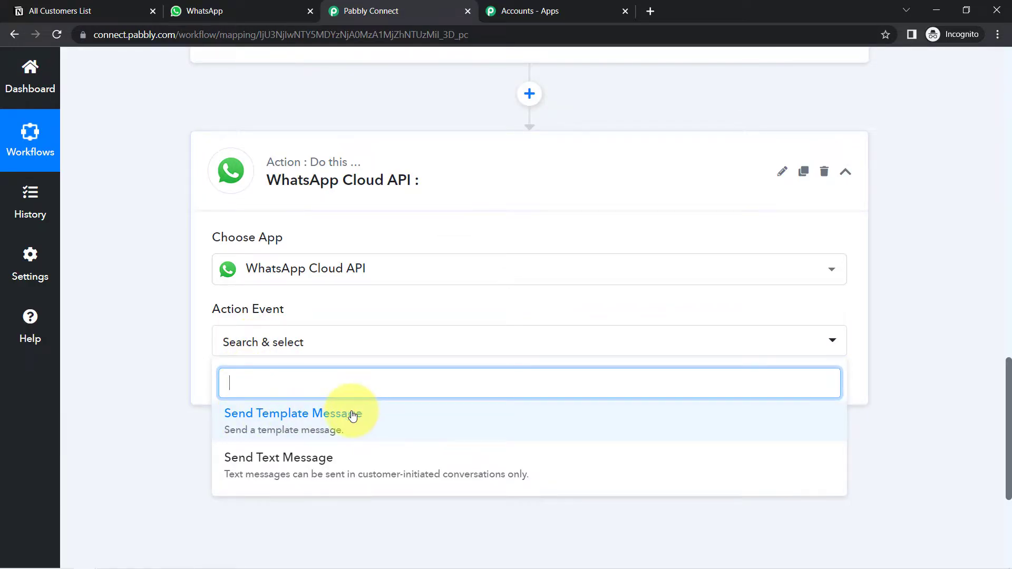
click(306, 414)
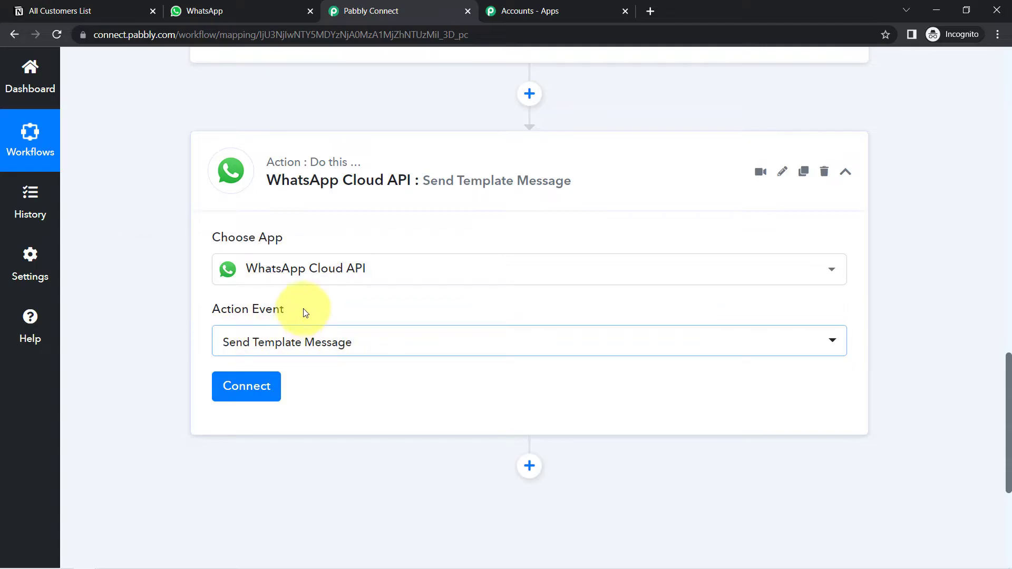
Start adding a new WhatsApp Cloud API connection for the action and review the token and ID fields it requires
click(230, 387)
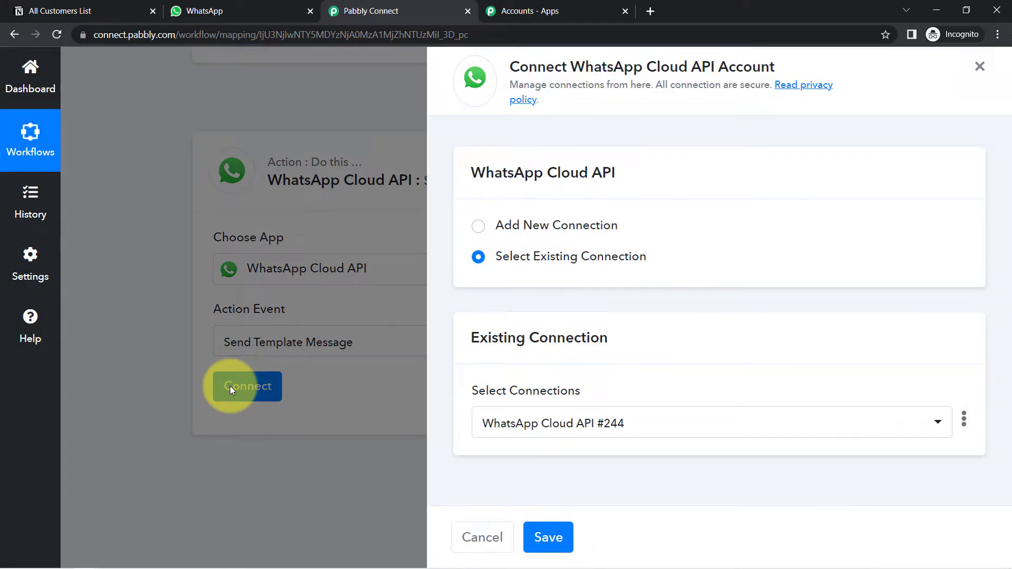
click(513, 225)
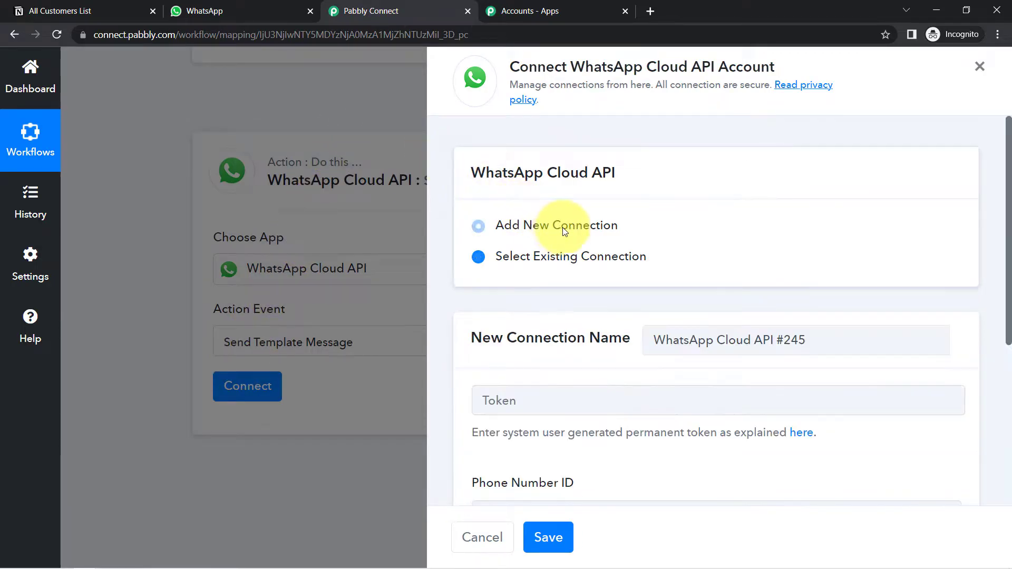
scroll(1010, 201, down, 3)
scroll(1009, 216, down, 3)
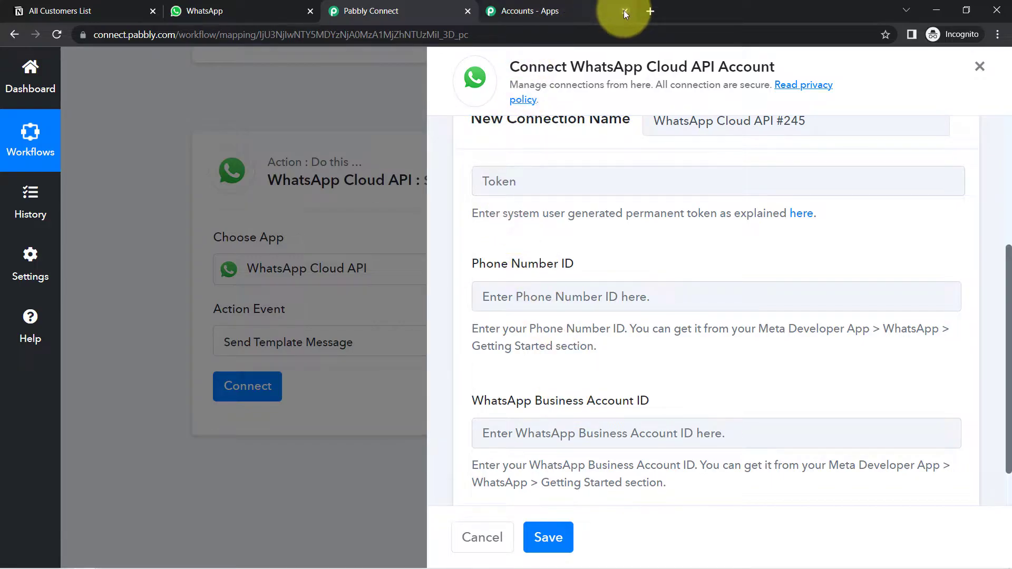
Switch to a new browser tab, open developers.facebook.com and go to the account's developer apps list
click(571, 10)
click(488, 11)
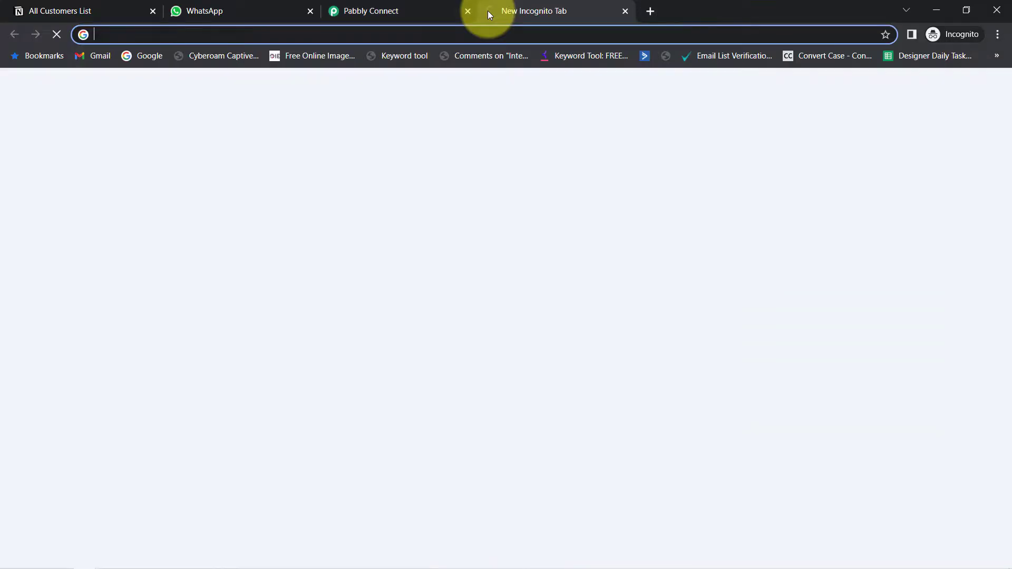
text(deve)
key(Return)
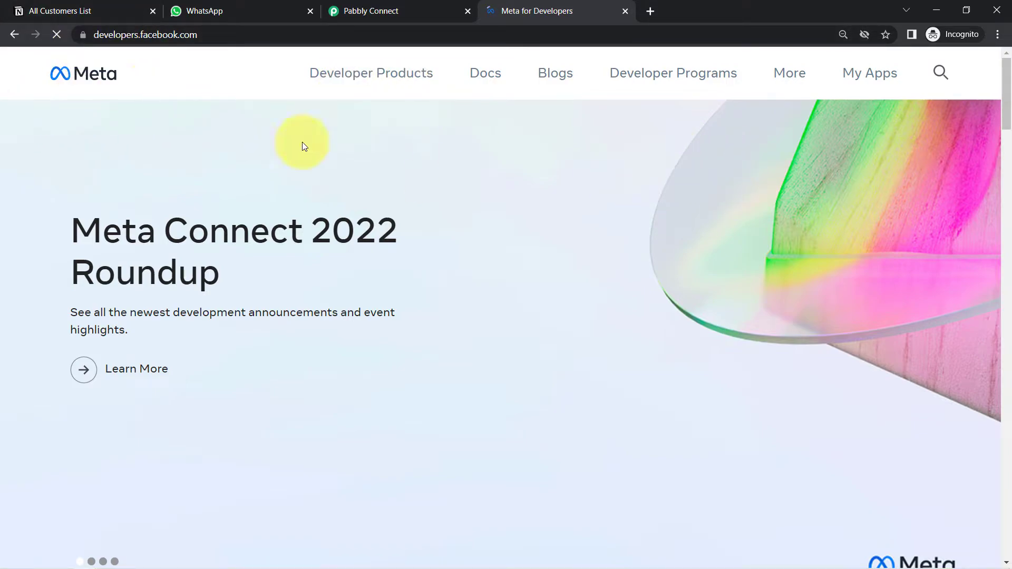
click(863, 83)
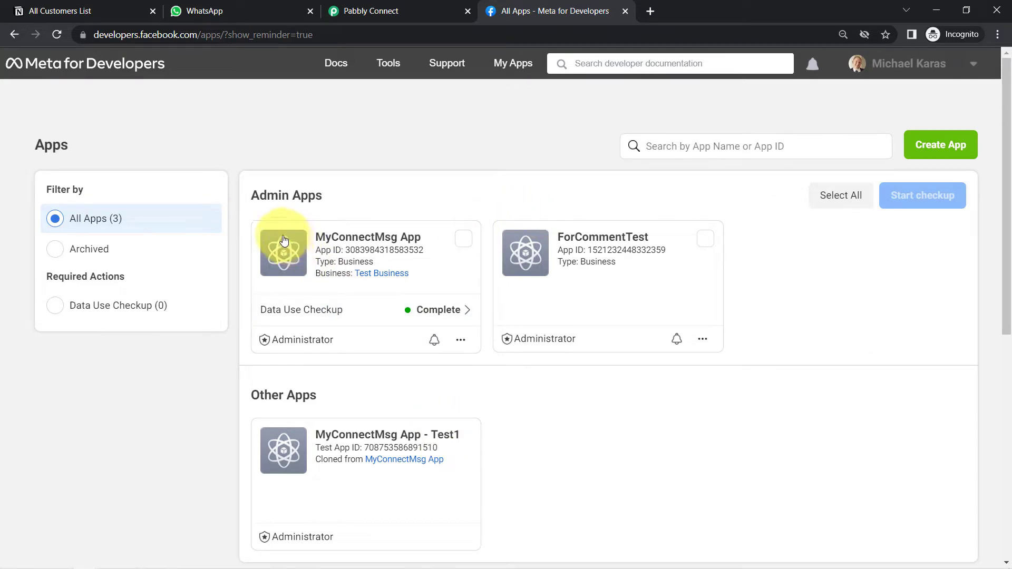
Open the MyConnectMsg App and bring up the Getting started page of its WhatsApp product
click(357, 244)
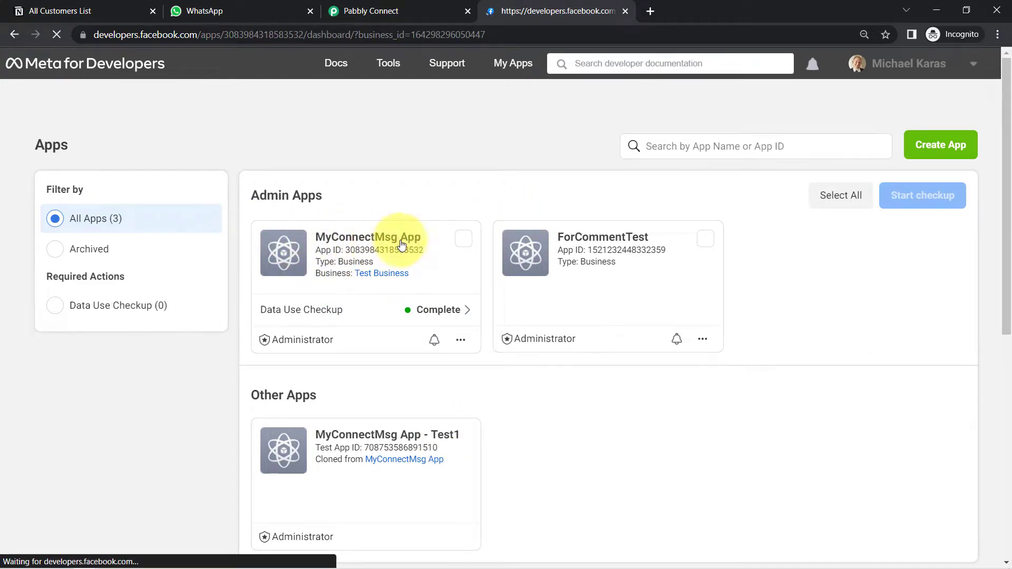
click(998, 35)
click(998, 35)
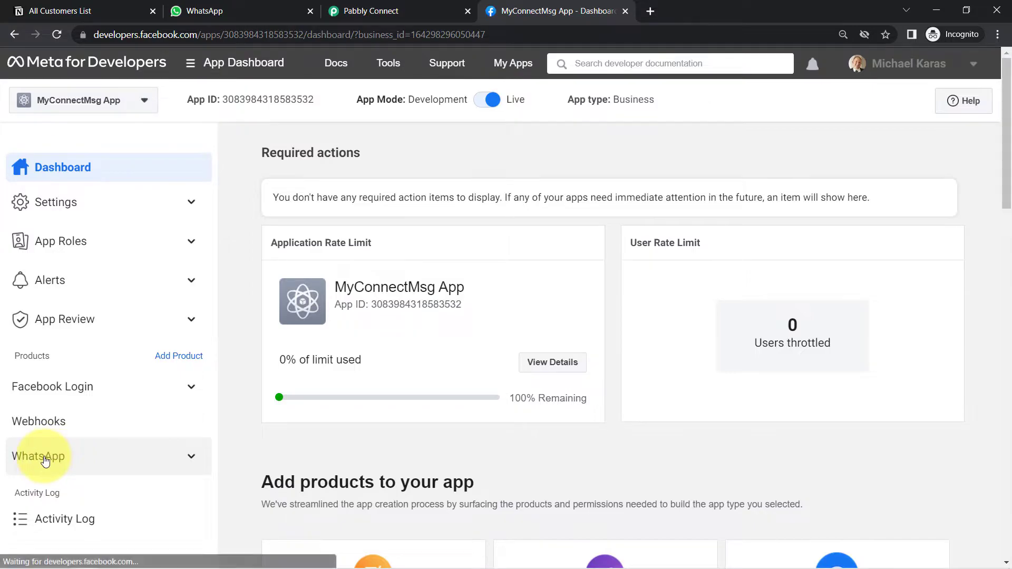
click(63, 464)
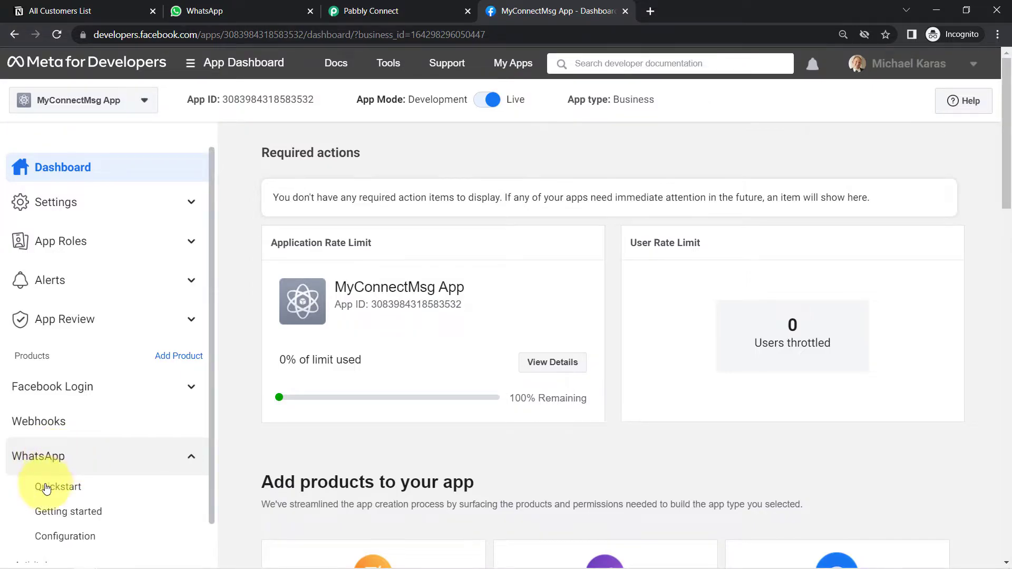
click(54, 514)
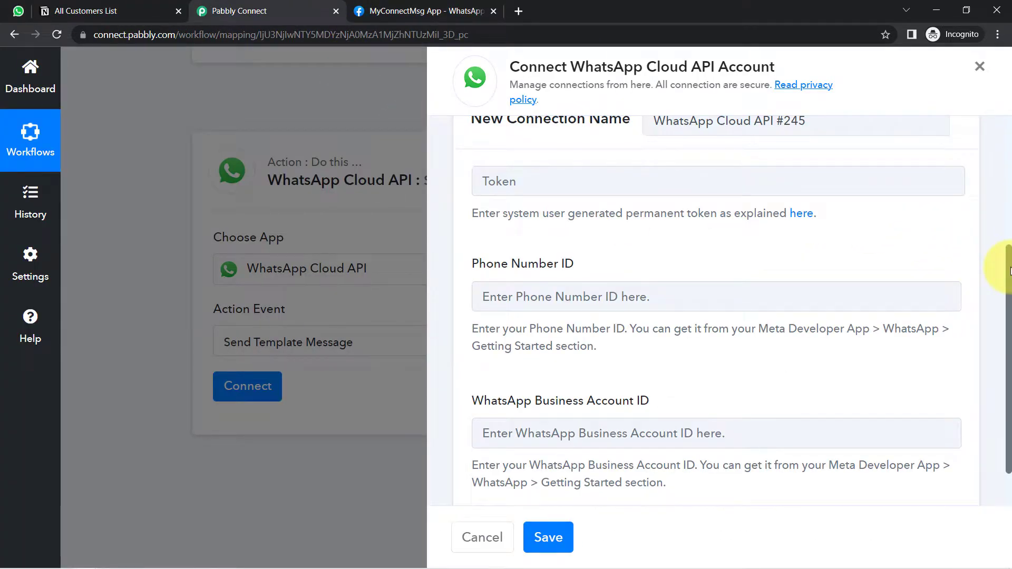
Copy the temporary access token from Meta for Developers and paste it into the Token field of the Pabbly Connect connection
scroll(1009, 256, up, 1)
drag(530, 242, 741, 244)
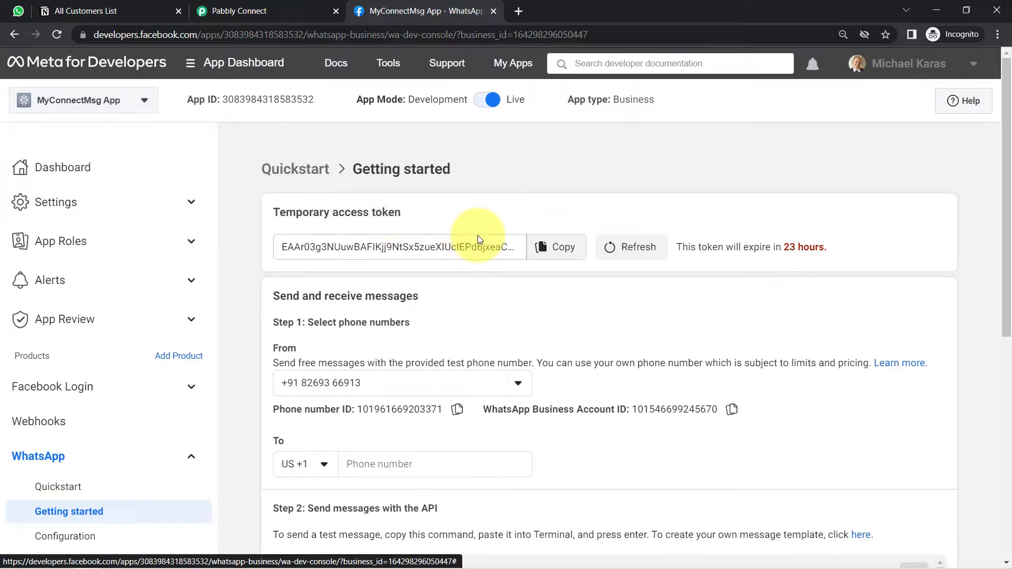
drag(697, 247, 793, 247)
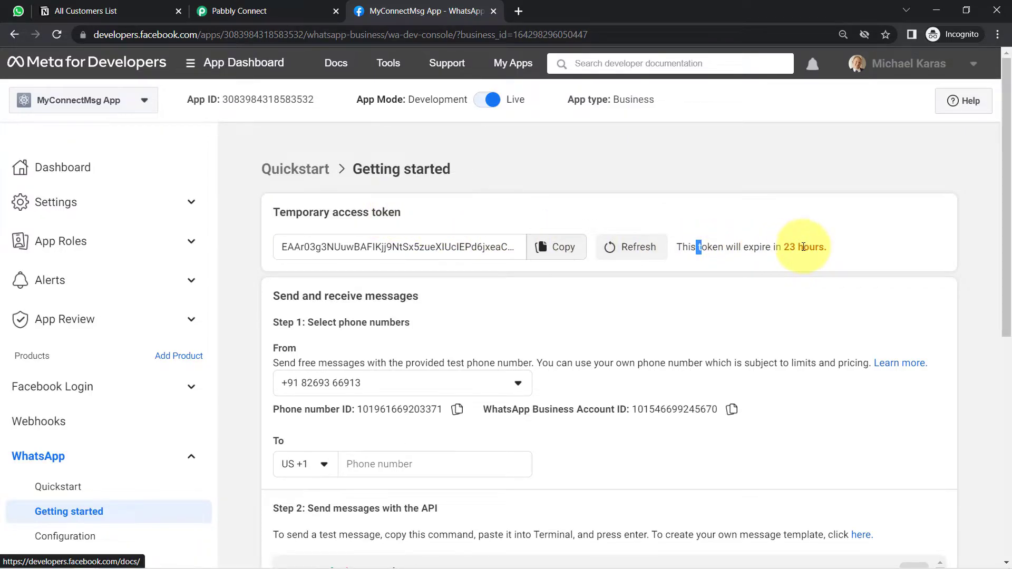
click(572, 248)
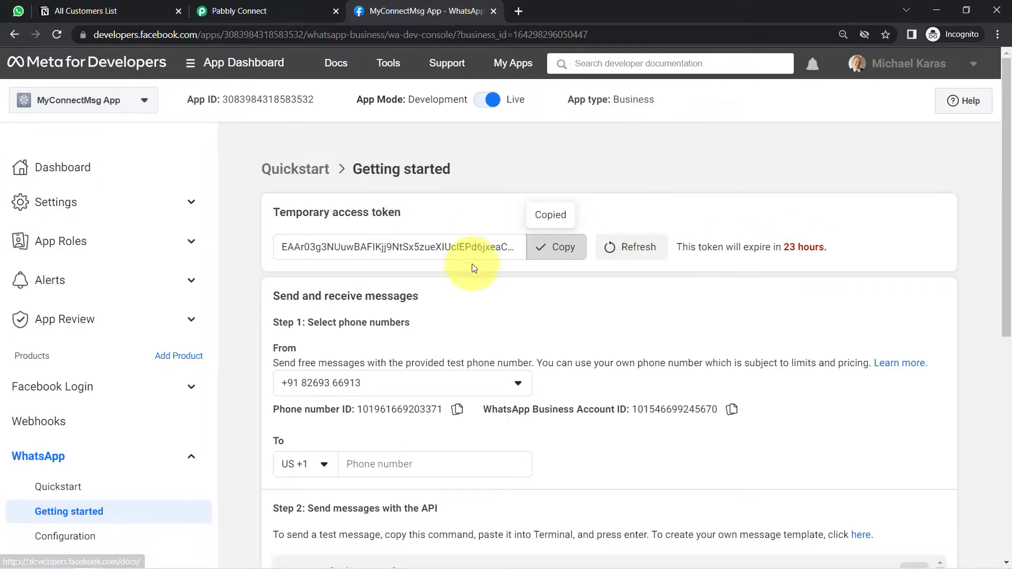
click(252, 7)
click(503, 206)
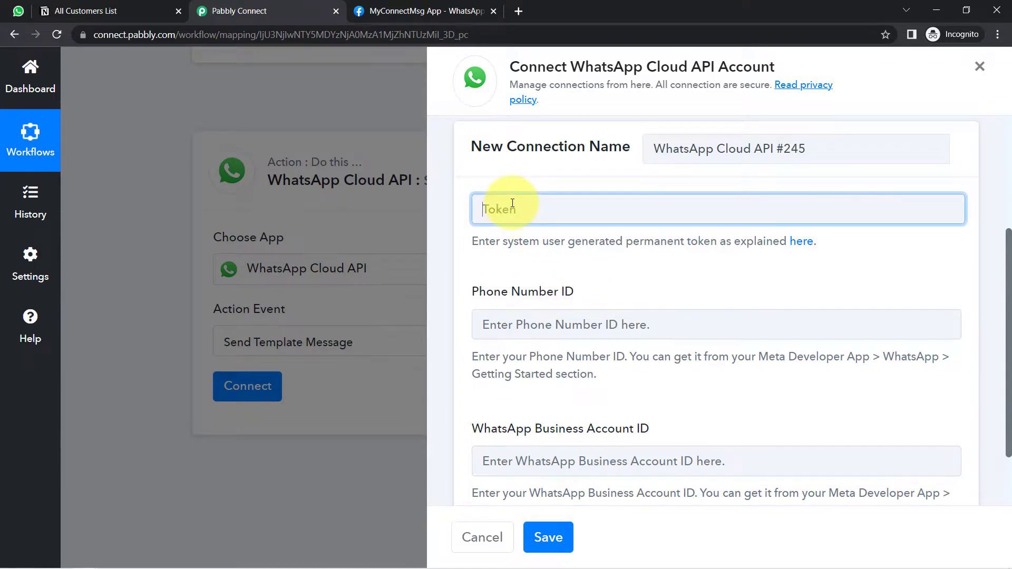
key(ctrl+v)
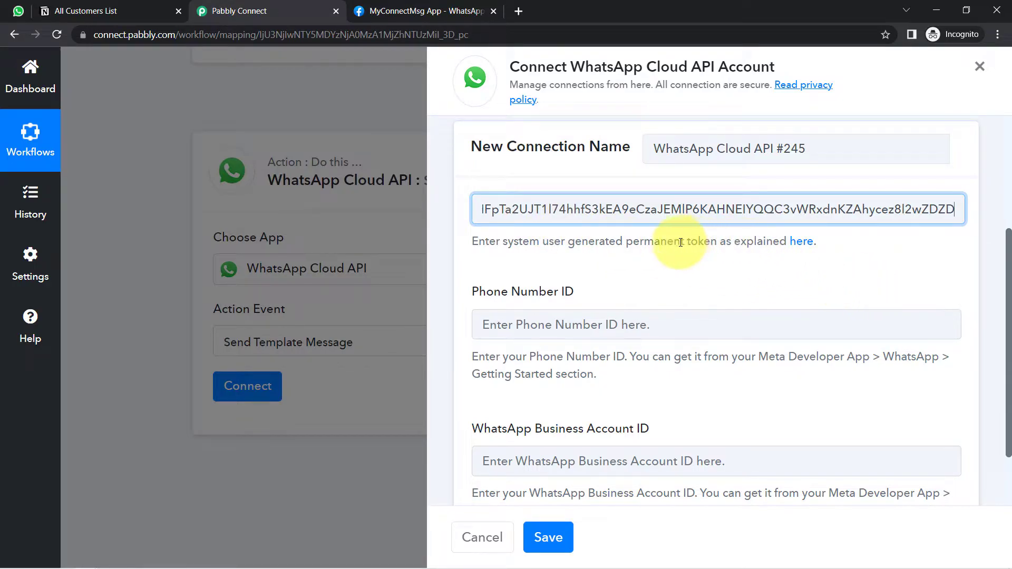
drag(615, 237, 672, 239)
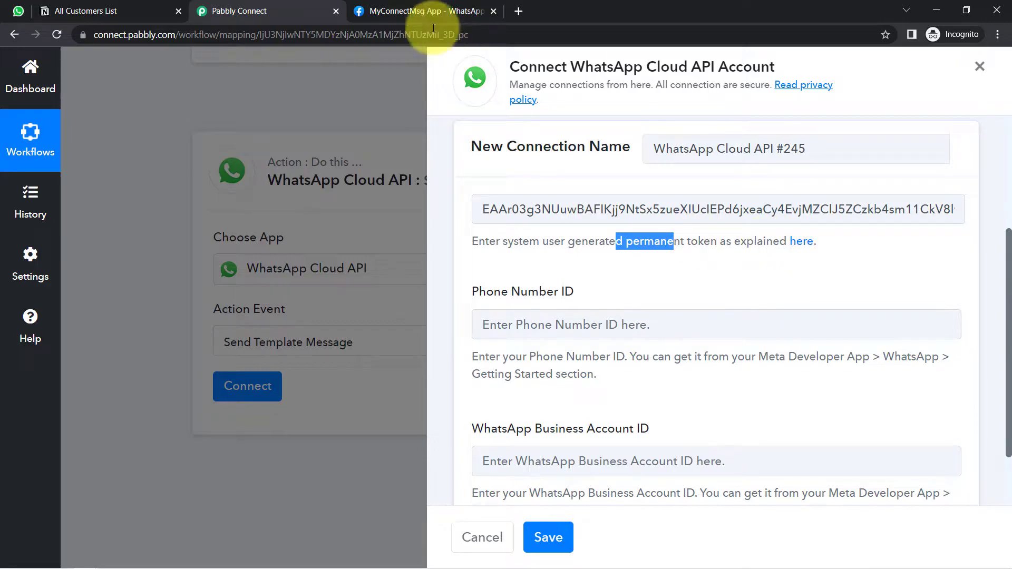
Copy the phone number ID from the Meta app's Getting started page into the connection's Phone Number ID field
click(402, 7)
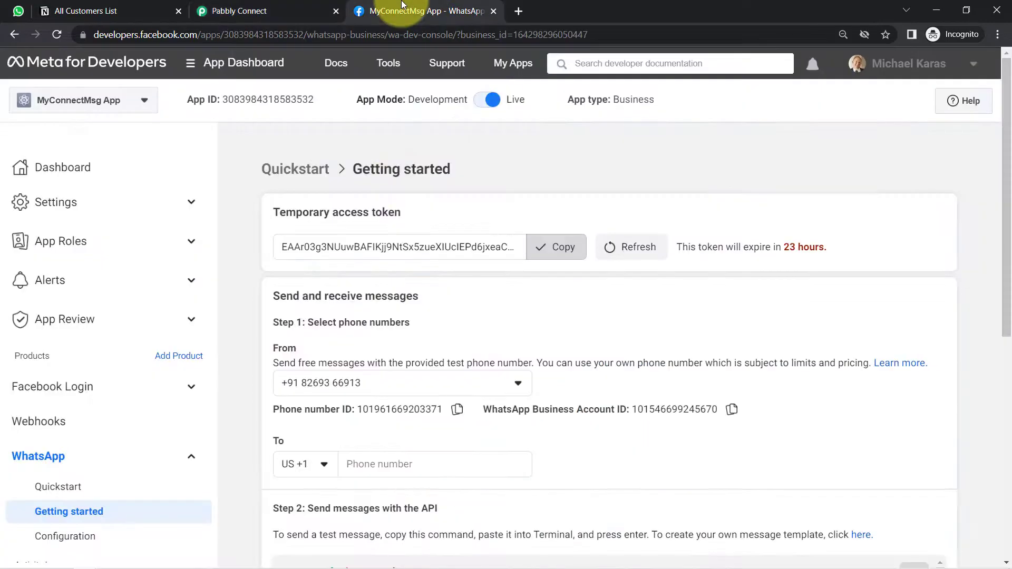
click(459, 414)
click(248, 10)
click(526, 325)
key(ctrl+v)
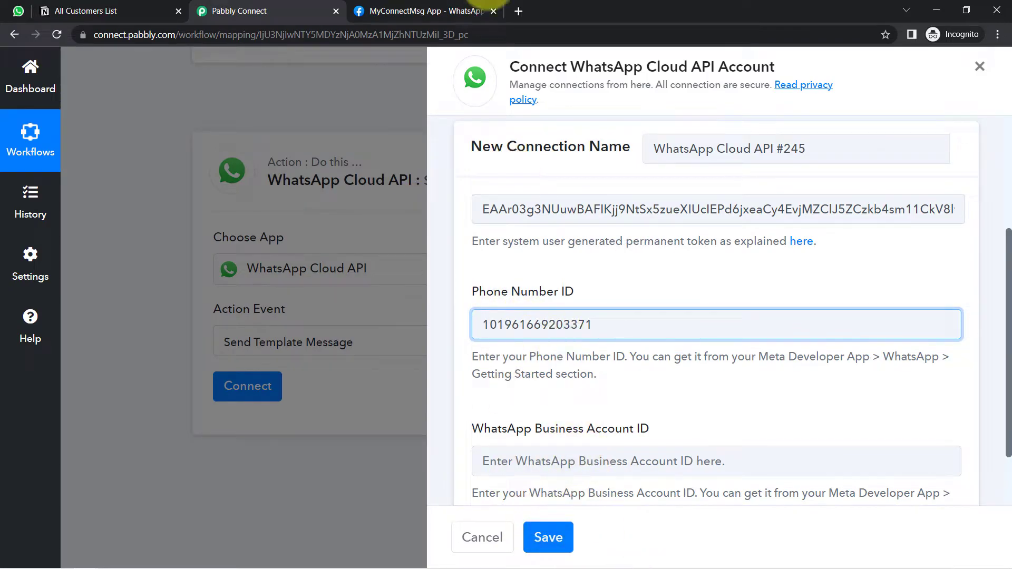
Copy the WhatsApp Business Account ID from the Meta app into the connection's matching field and save the connection
click(479, 6)
click(731, 410)
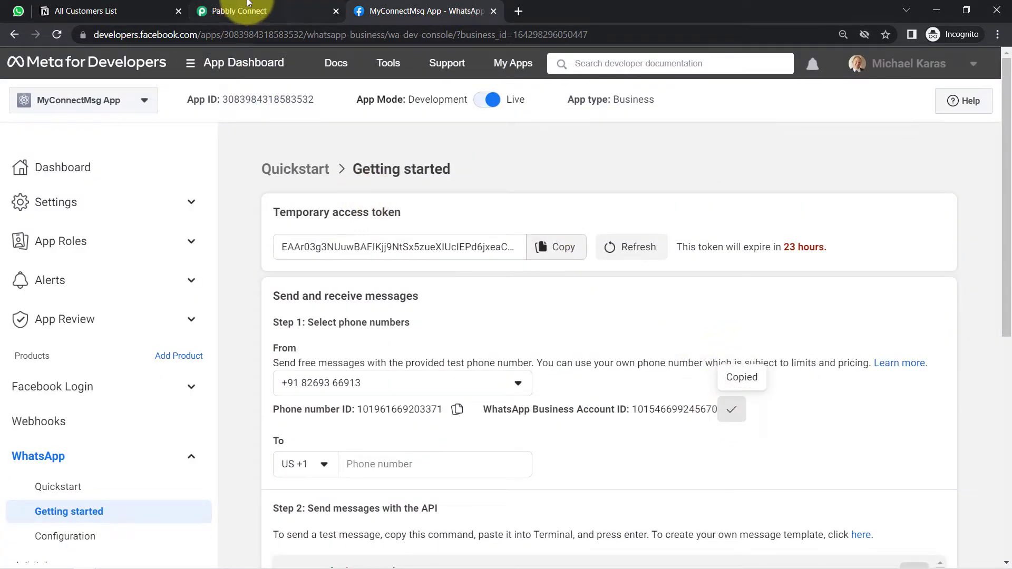
click(247, 11)
click(502, 460)
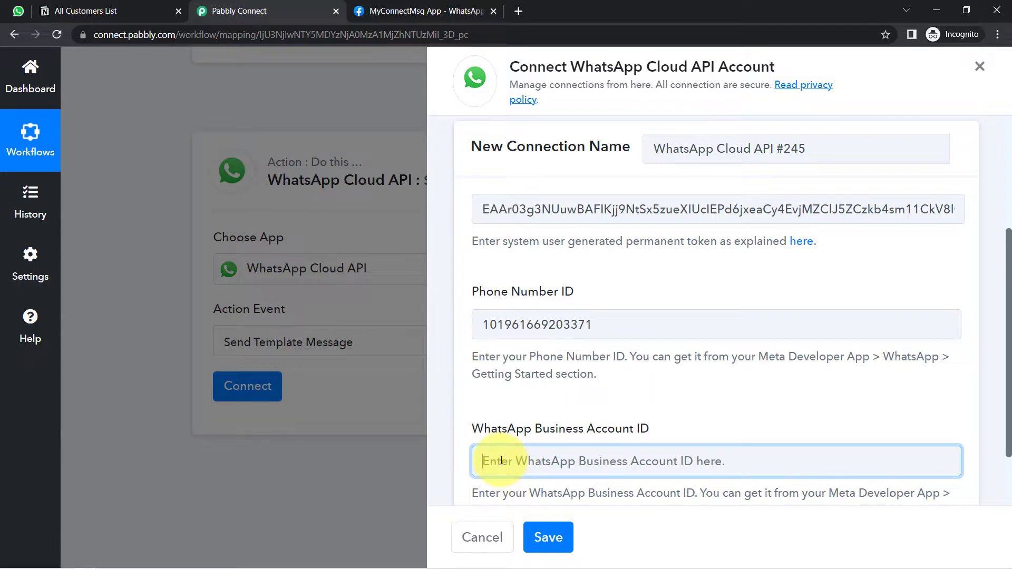
key(ctrl+v)
click(546, 536)
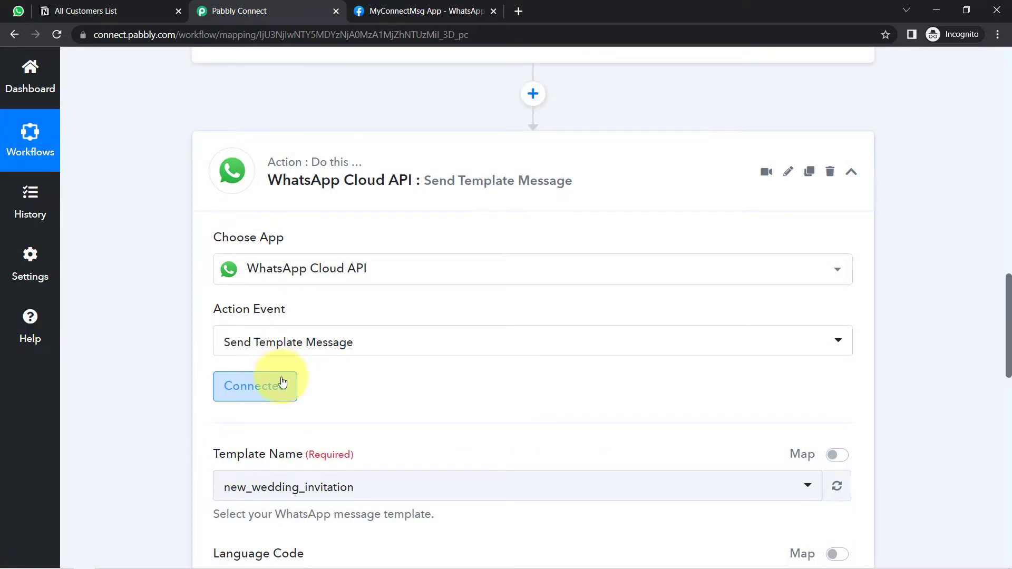
Examine which WhatsApp message templates are offered for the action's Template Name
drag(1009, 296, 988, 357)
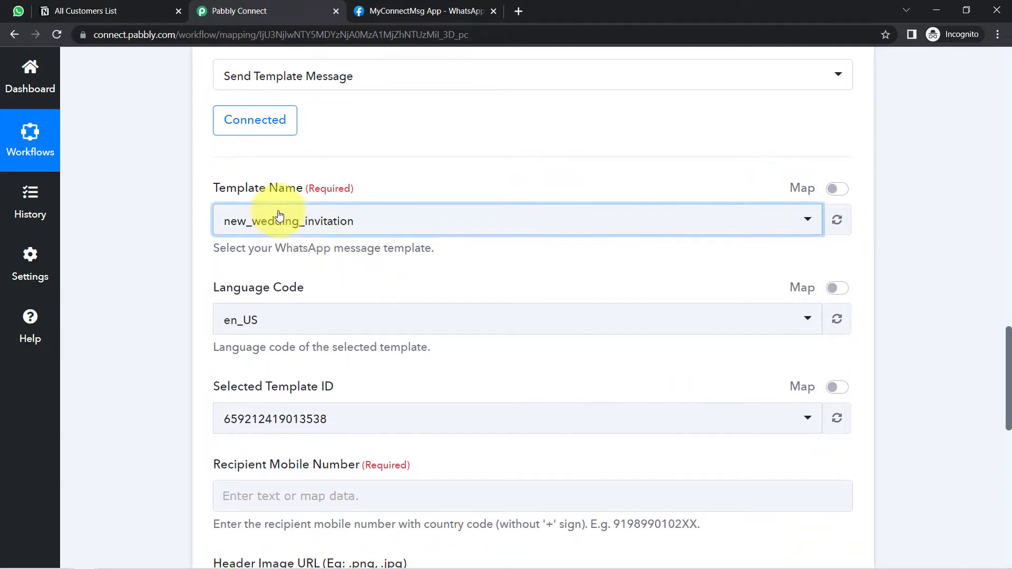
click(295, 227)
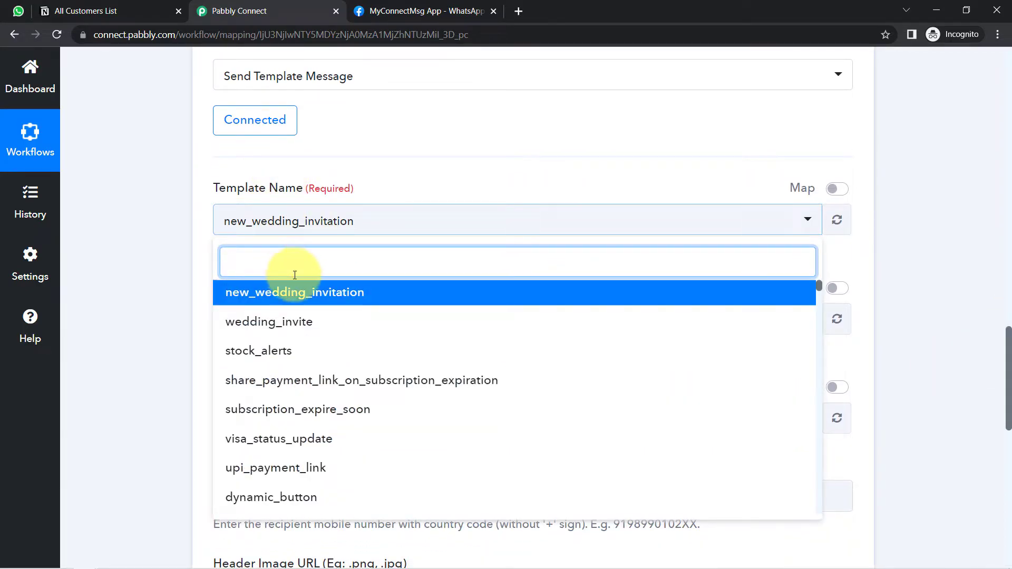
scroll(324, 355, down, 5)
scroll(329, 357, up, 3)
scroll(331, 360, up, 3)
drag(218, 191, 328, 179)
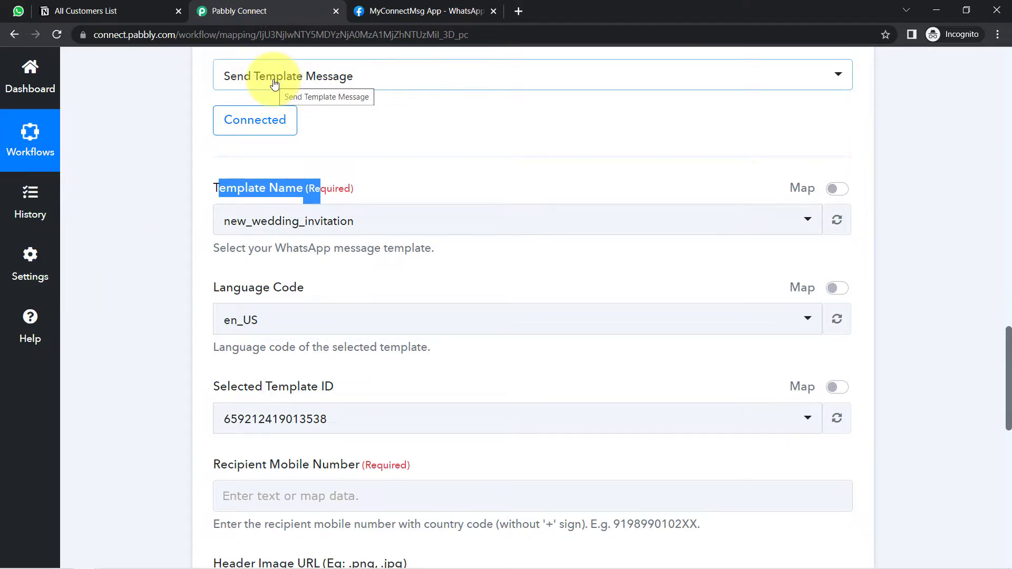
Switch to Meta for Developers and open the message template management page linked under Step 2: Send messages with the API
click(417, 2)
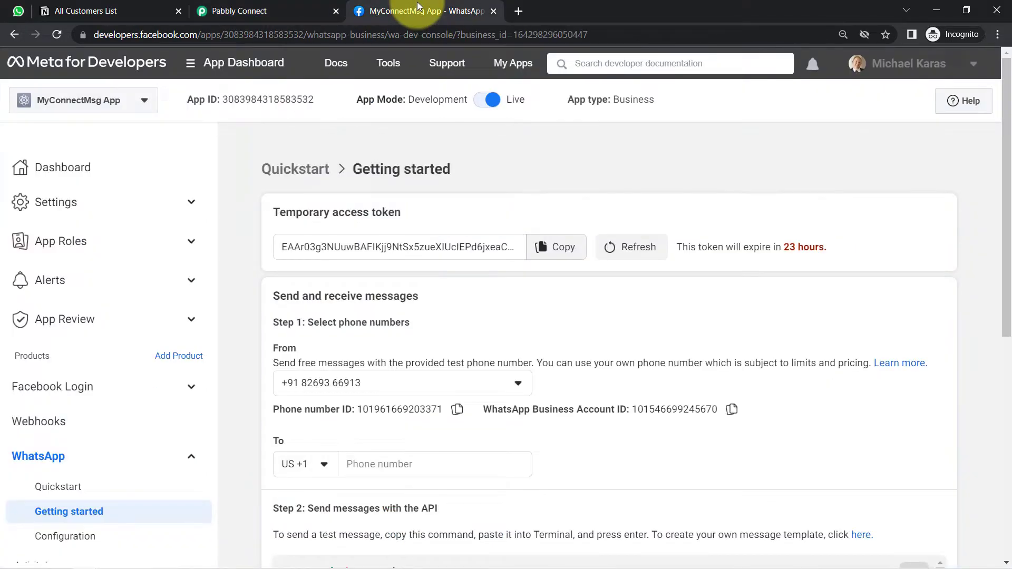
scroll(999, 242, down, 3)
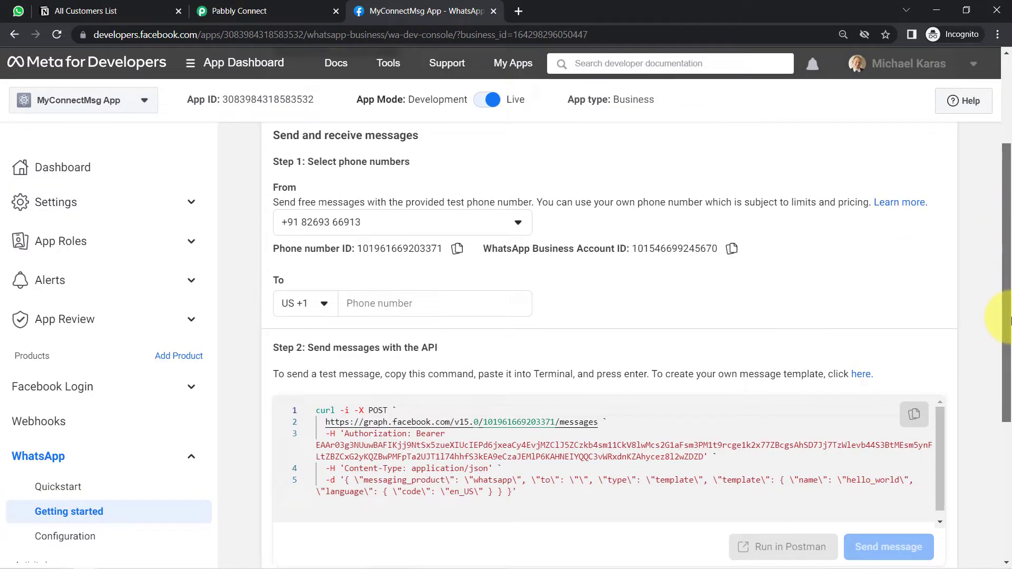
drag(274, 345, 438, 343)
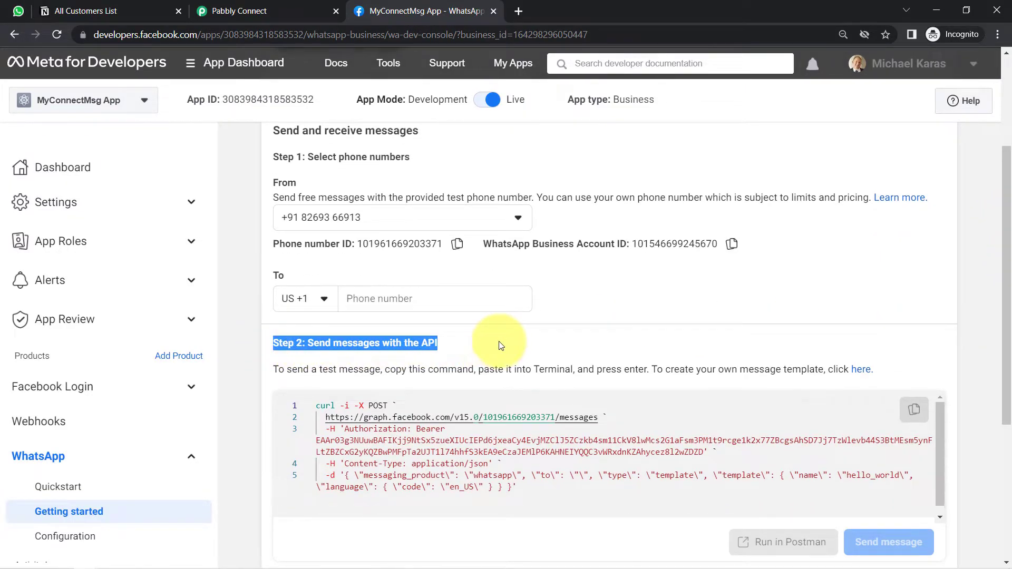
click(863, 372)
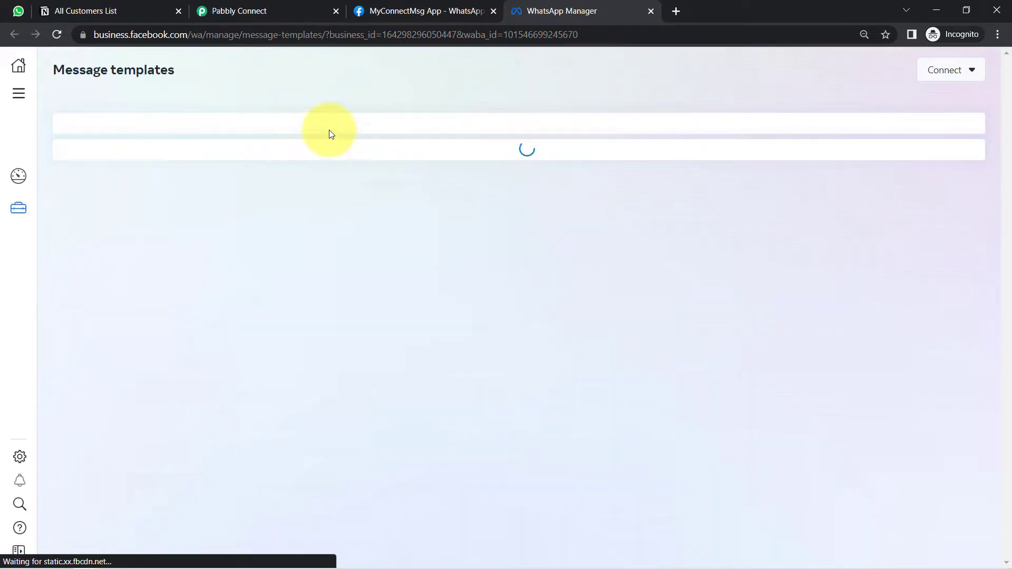
drag(98, 70, 176, 69)
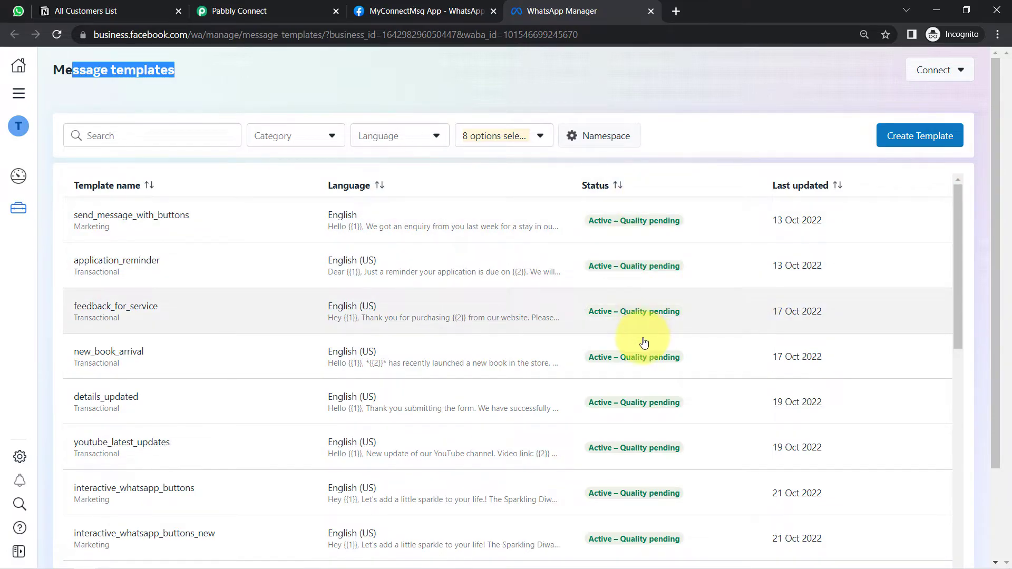
Browse the message templates, search them for wedd, and view the invitation_wedding template before returning to the list
scroll(646, 343, down, 3)
scroll(644, 366, up, 1)
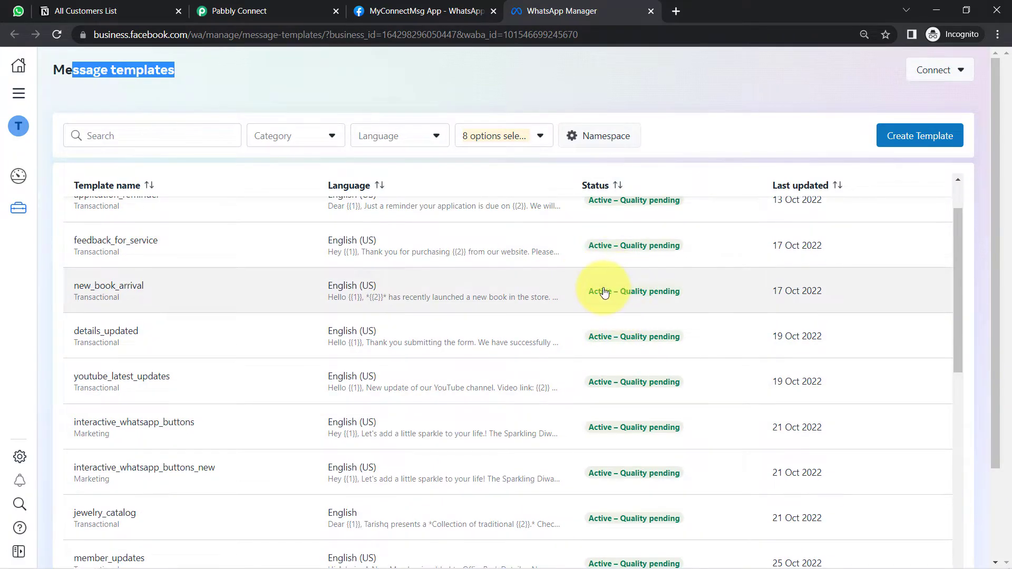
drag(957, 245, 944, 517)
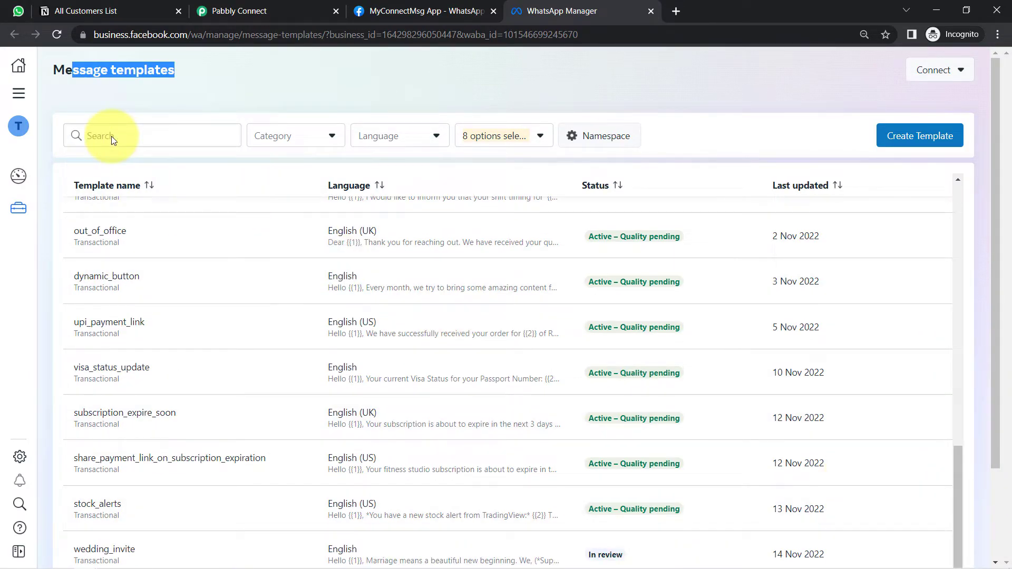
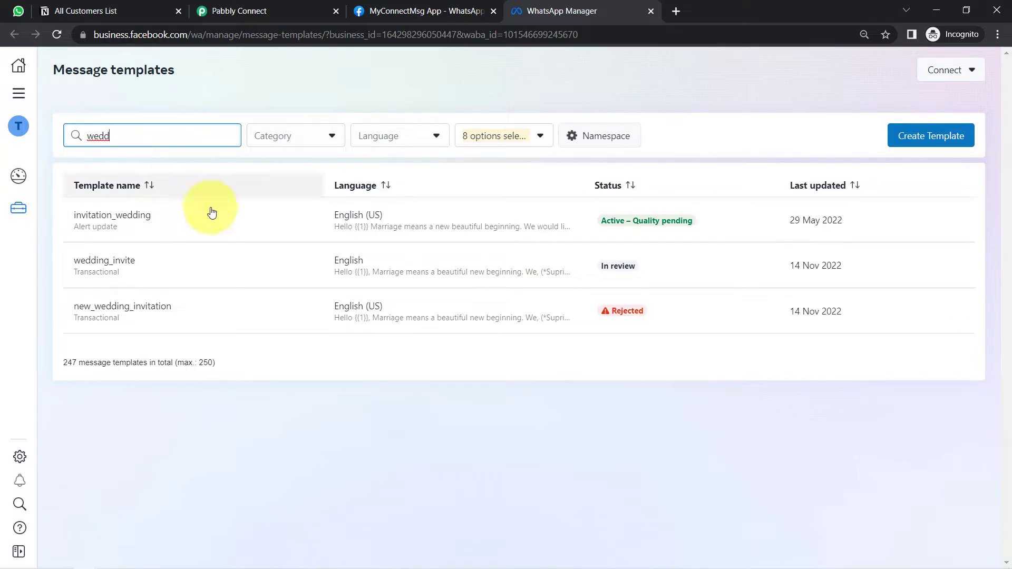
click(117, 221)
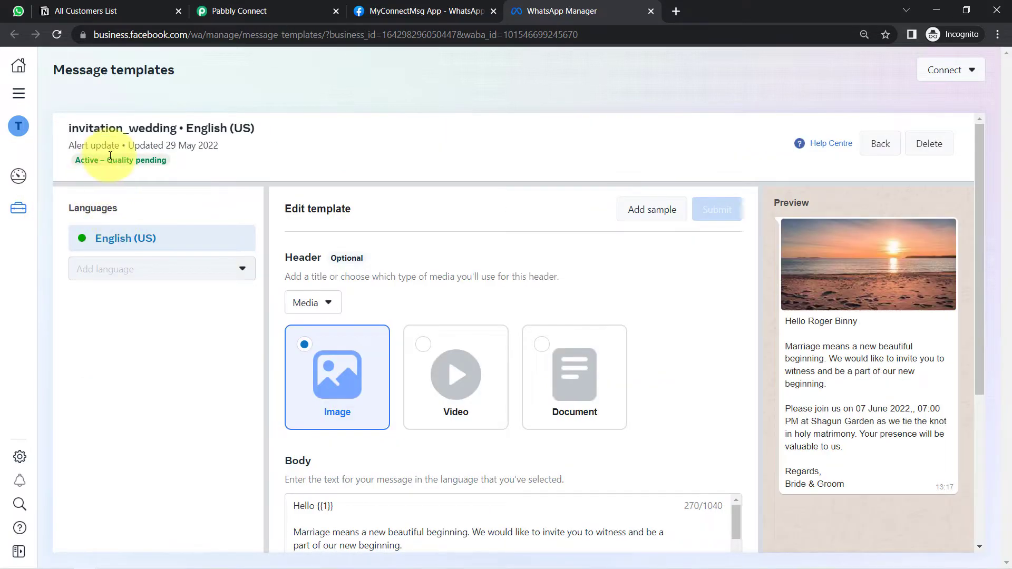
click(881, 145)
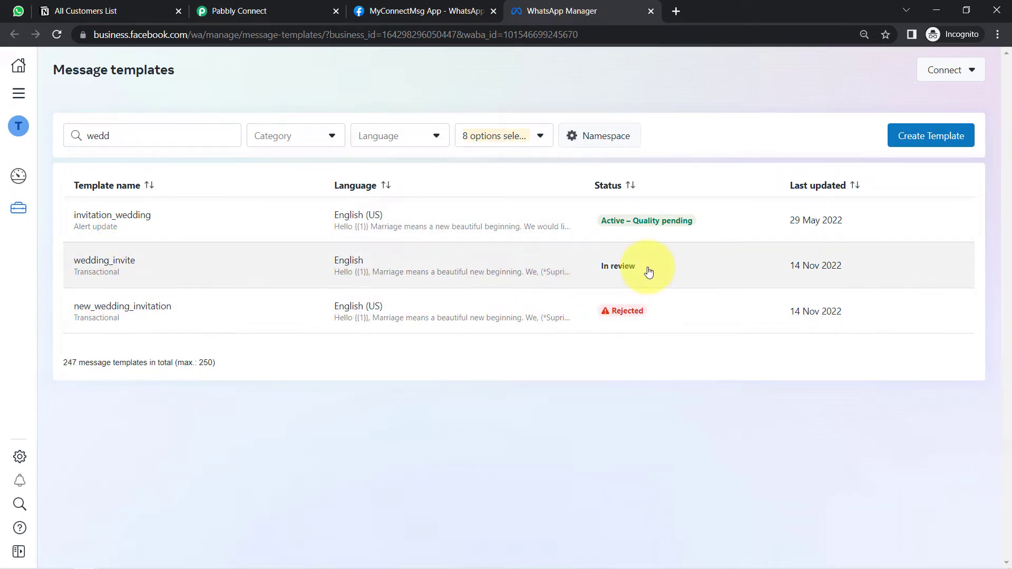
Check the review status of the wedding_invite template, then open it and examine its name, language and header
mouse_move(612, 273)
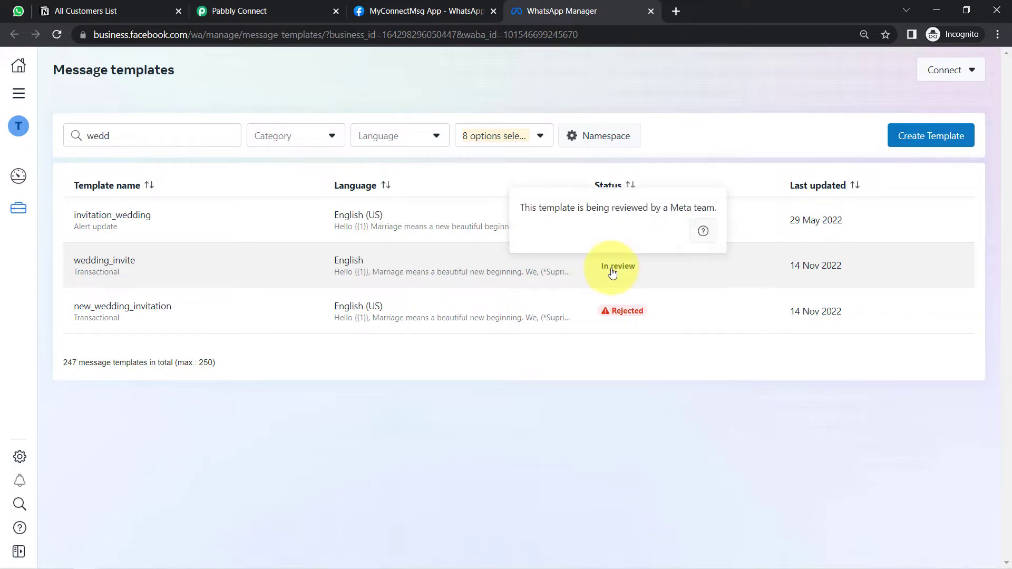
click(129, 264)
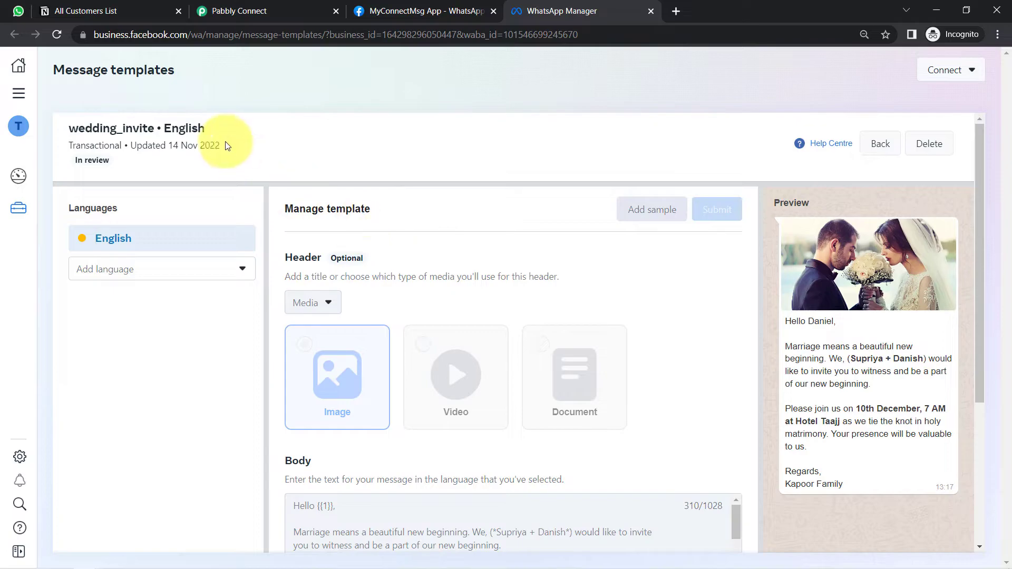
drag(68, 126, 207, 129)
click(161, 129)
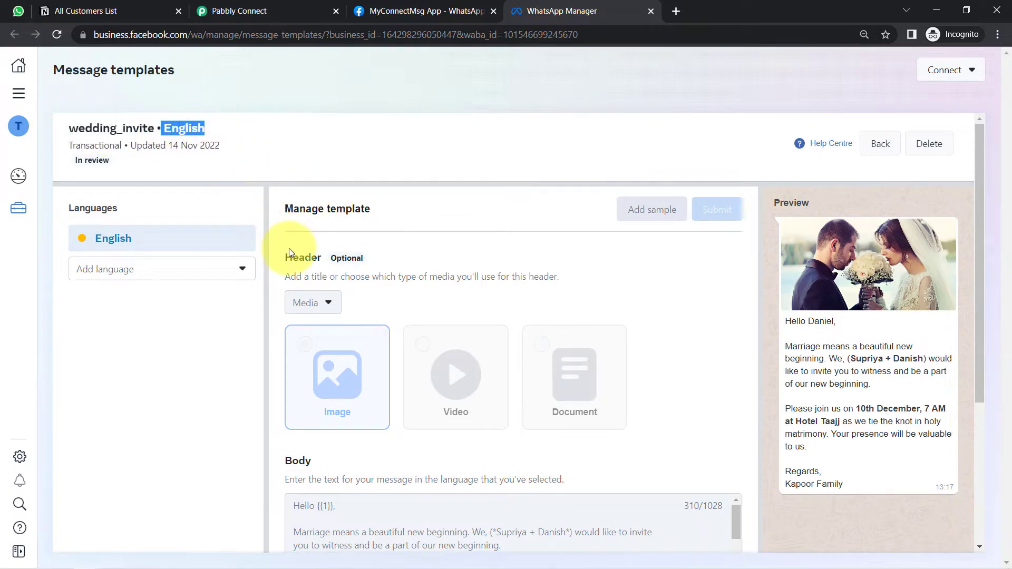
drag(291, 261, 372, 257)
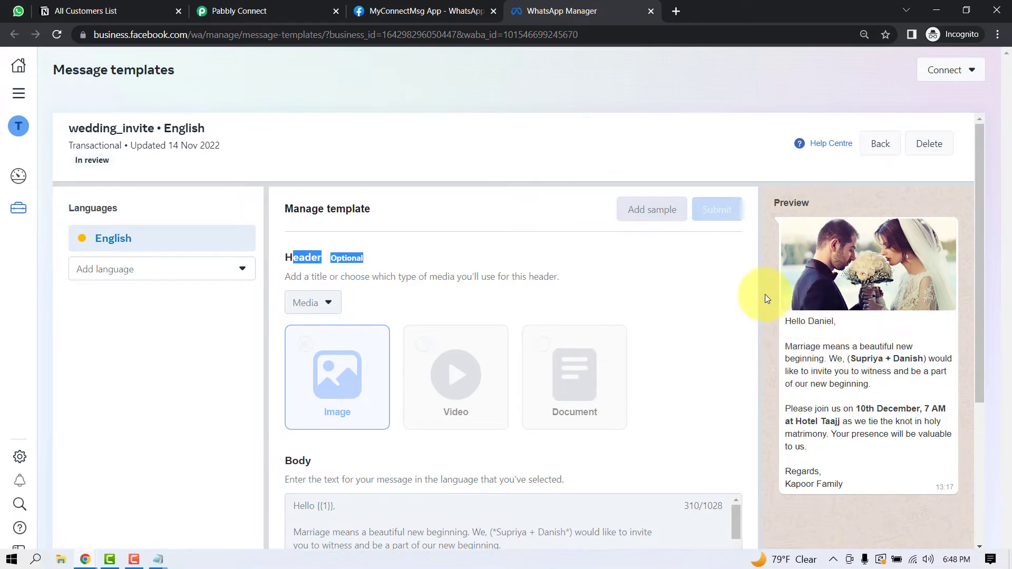
Examine the wedding_invite template's preview and its full body text, enlarging the body area to show the whole message
click(787, 203)
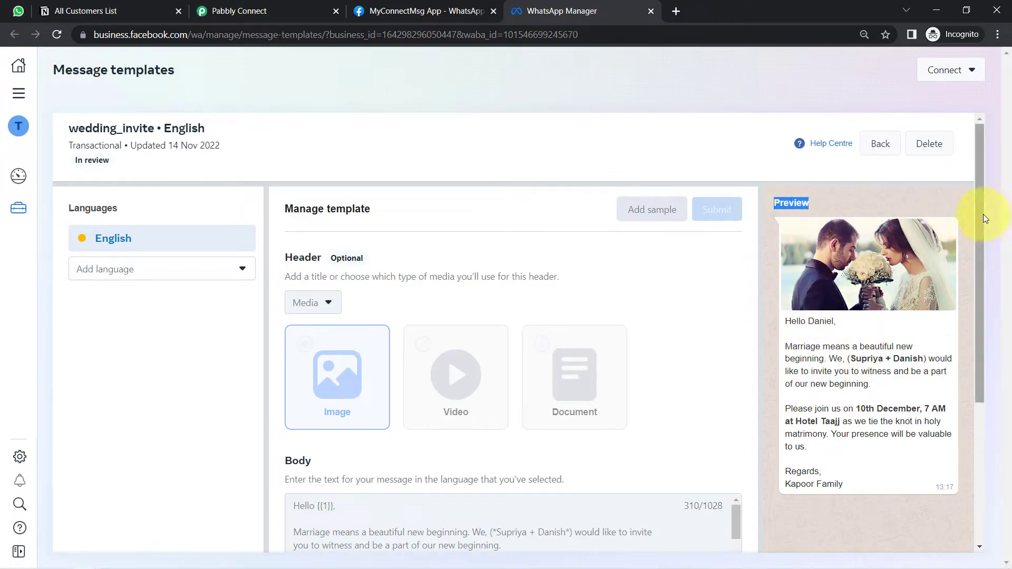
drag(982, 214, 982, 272)
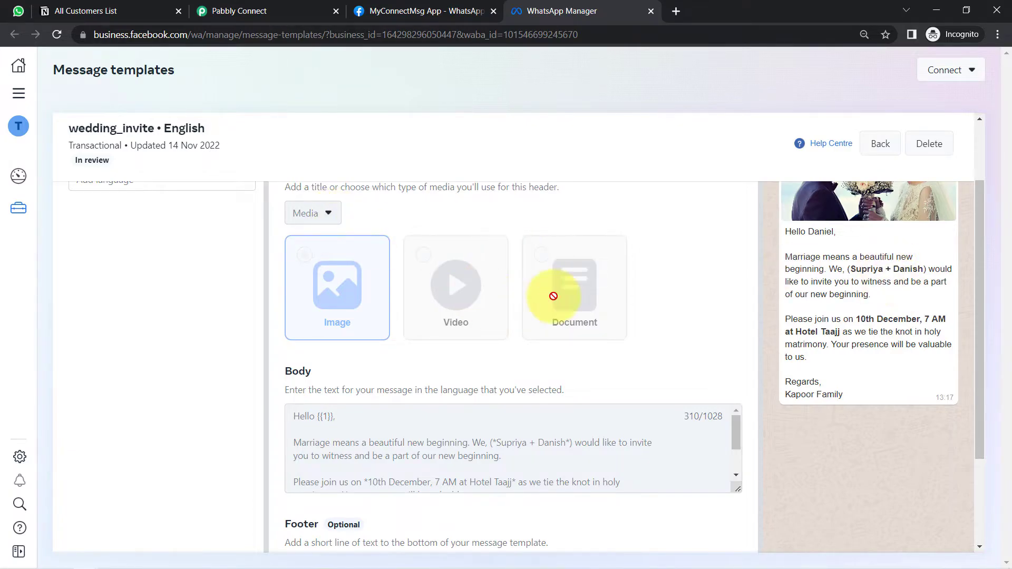
drag(979, 245, 980, 334)
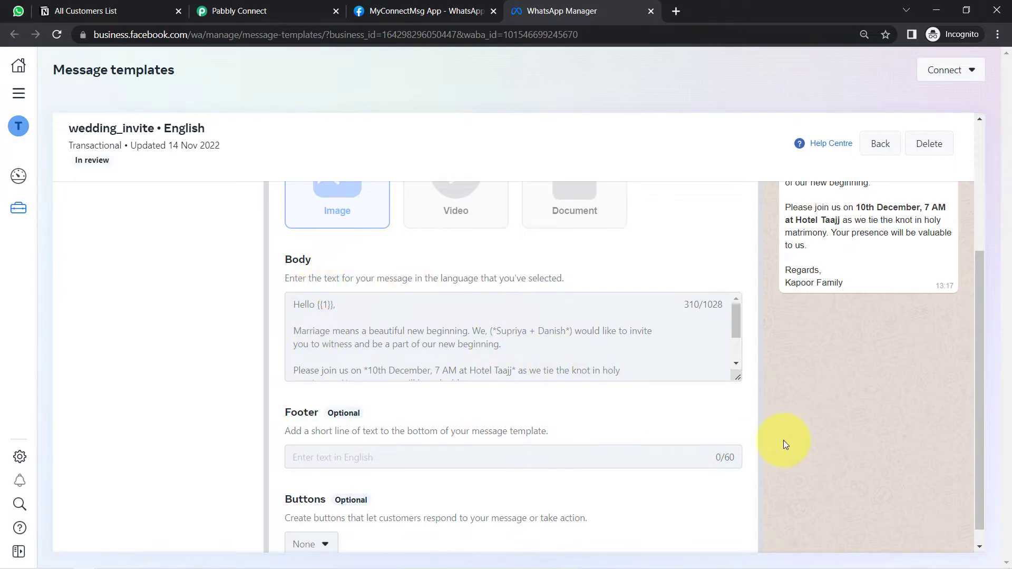
drag(740, 376, 736, 463)
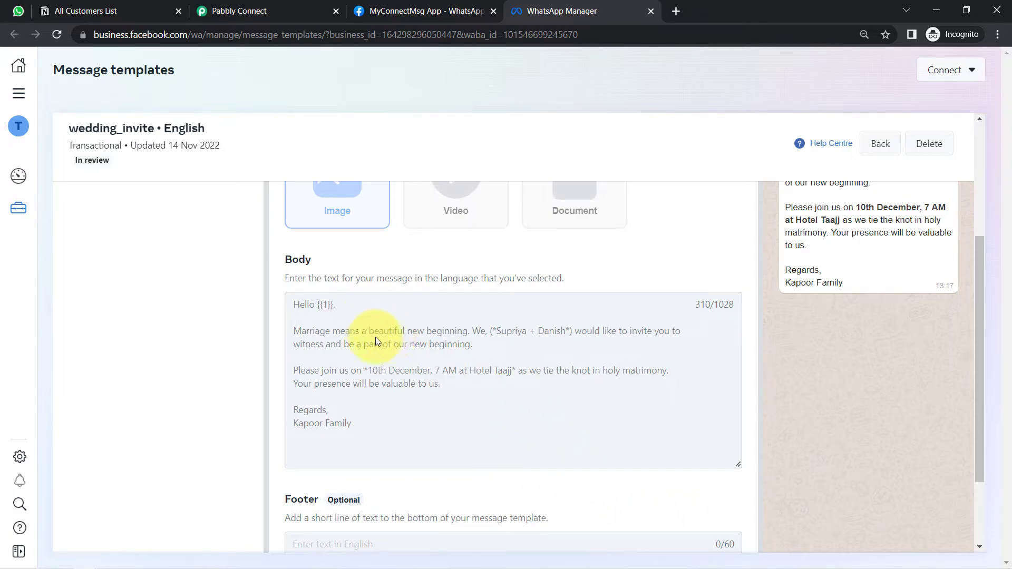
drag(294, 317, 395, 410)
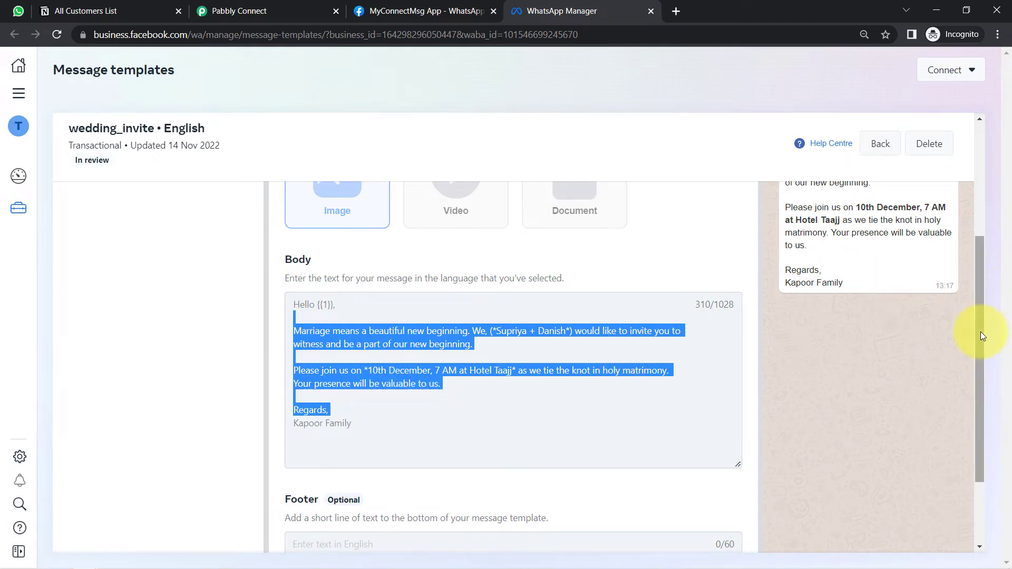
Compare the wedding_invite greeting and message in the preview, check its footer and buttons sections, and return to the template list
drag(981, 331, 976, 235)
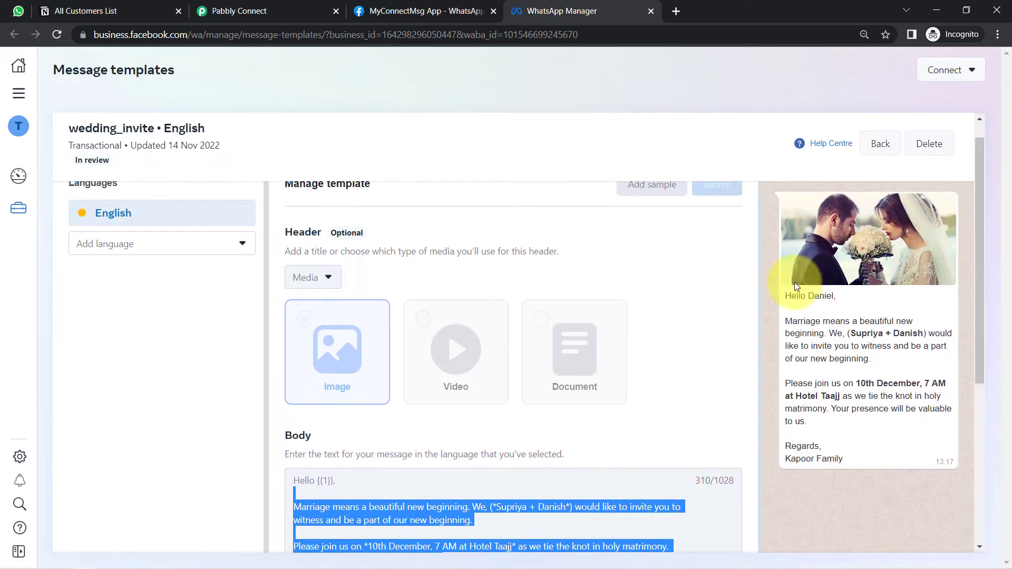
double_click(820, 297)
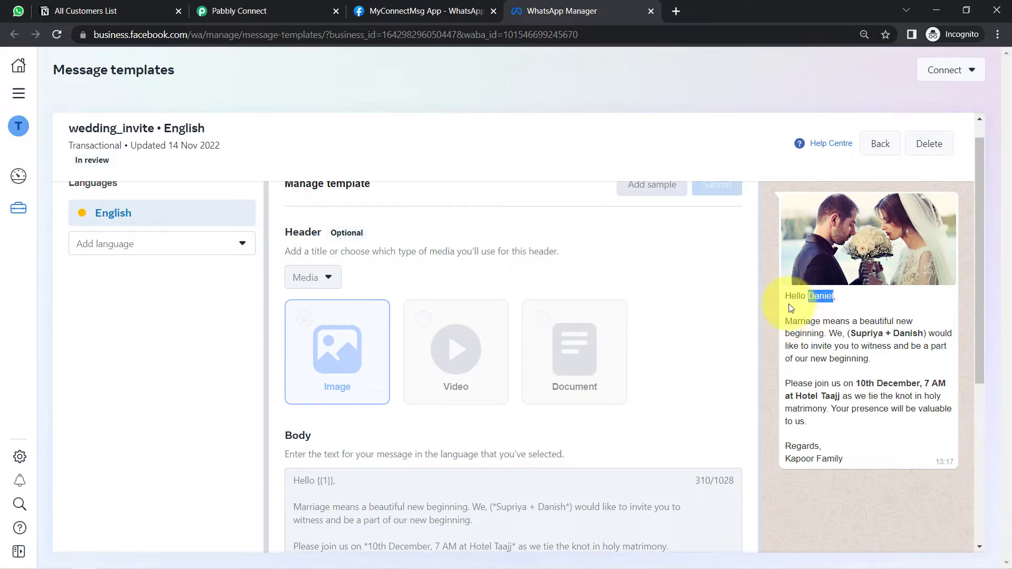
drag(792, 321, 843, 456)
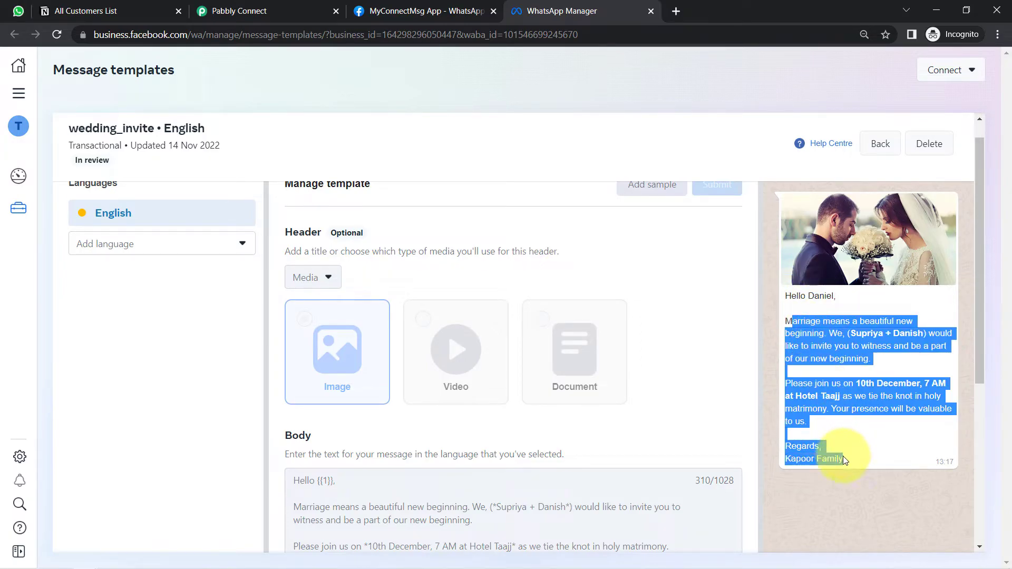
click(850, 411)
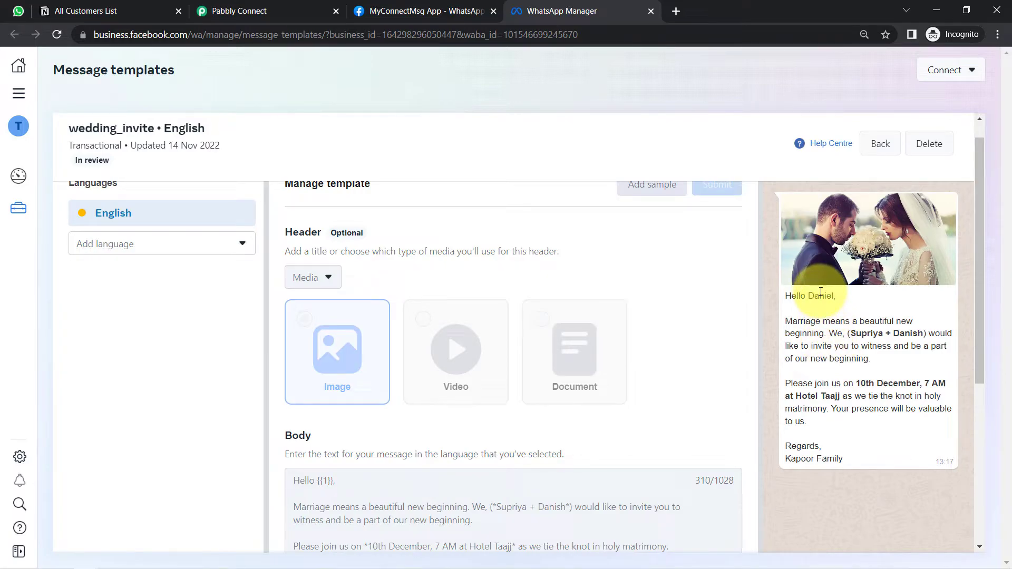
drag(977, 279, 982, 489)
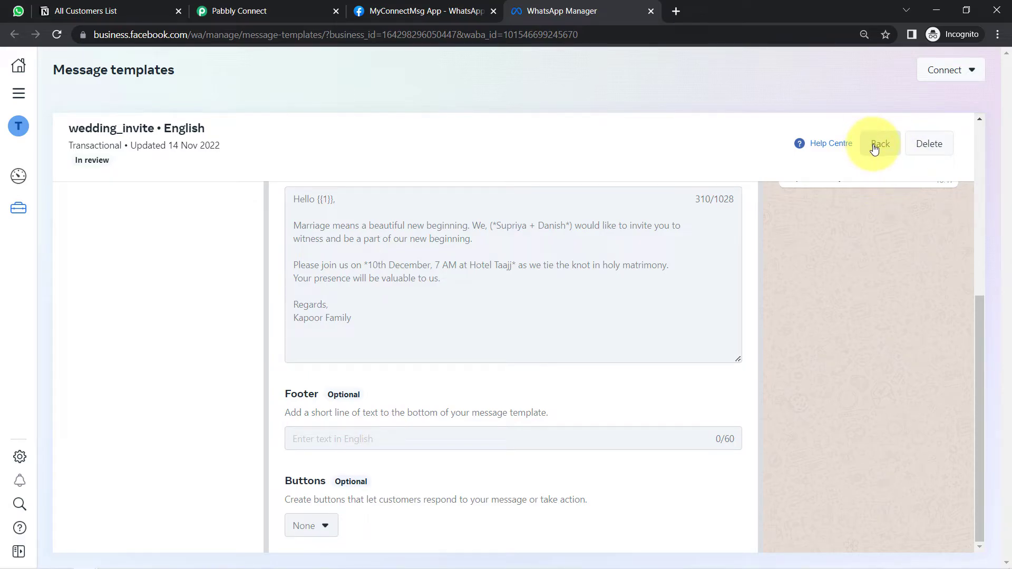
drag(975, 323, 996, 122)
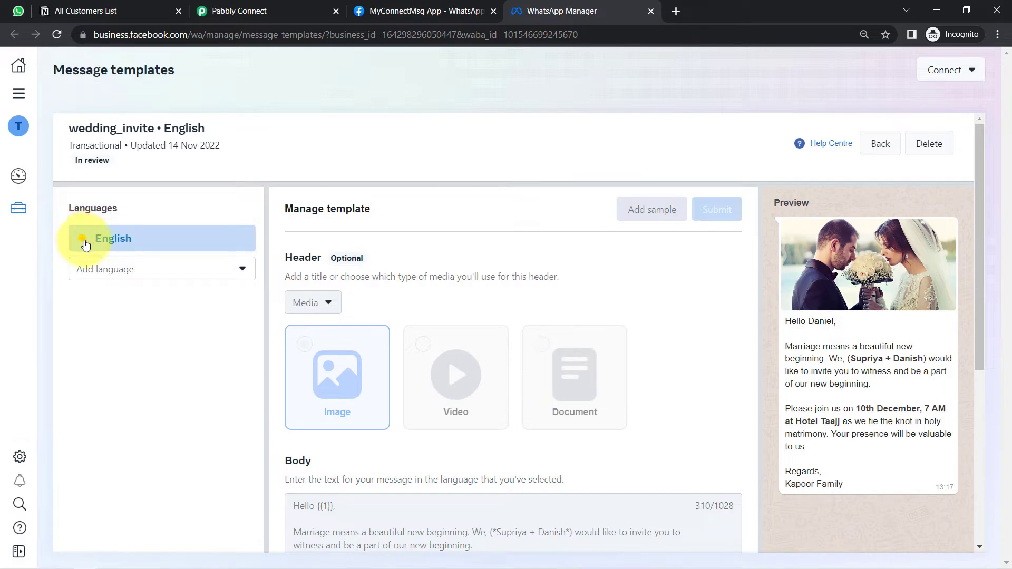
click(875, 145)
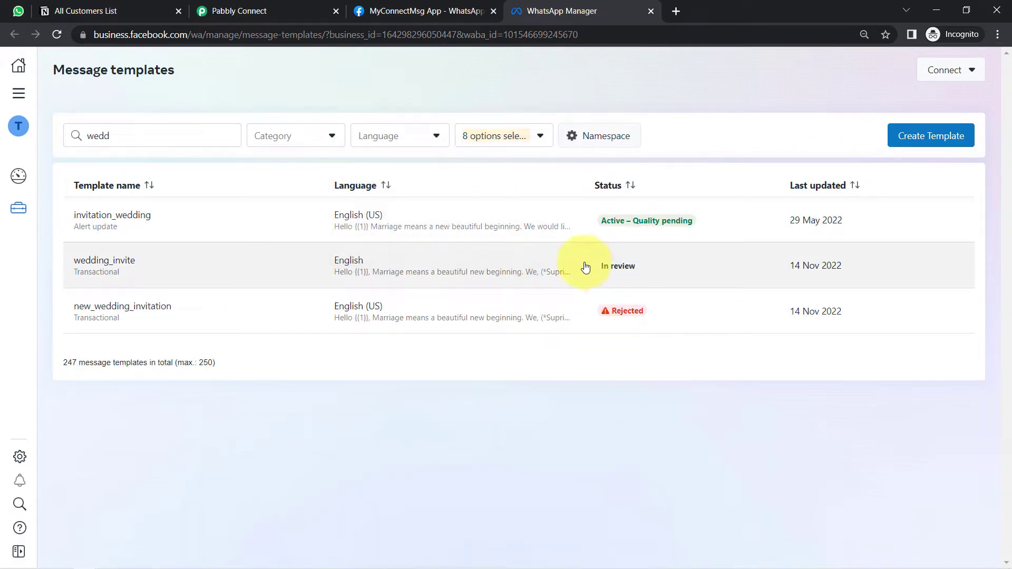
Reload the message templates page and search the templates for weddi
click(169, 34)
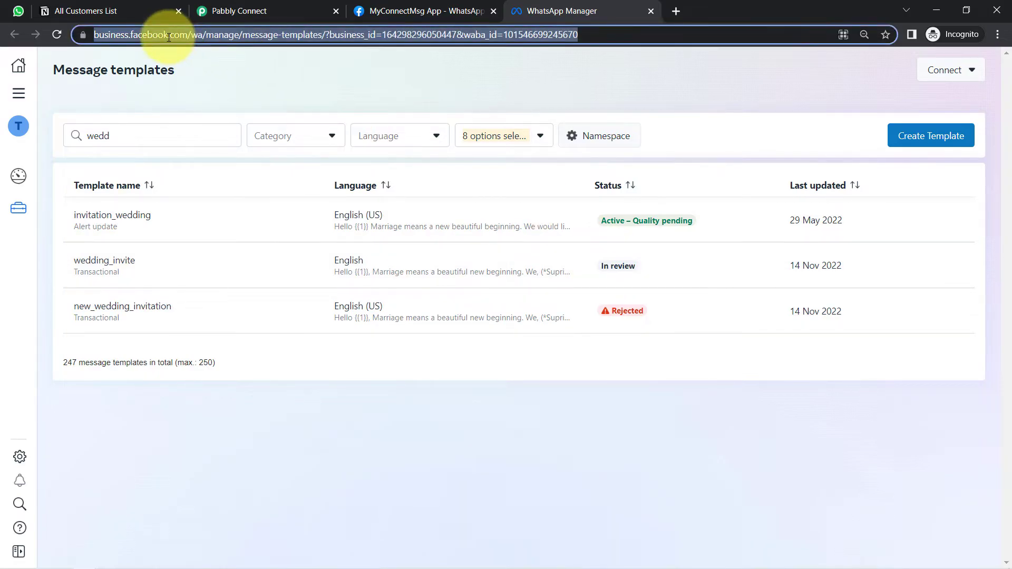
key(Return)
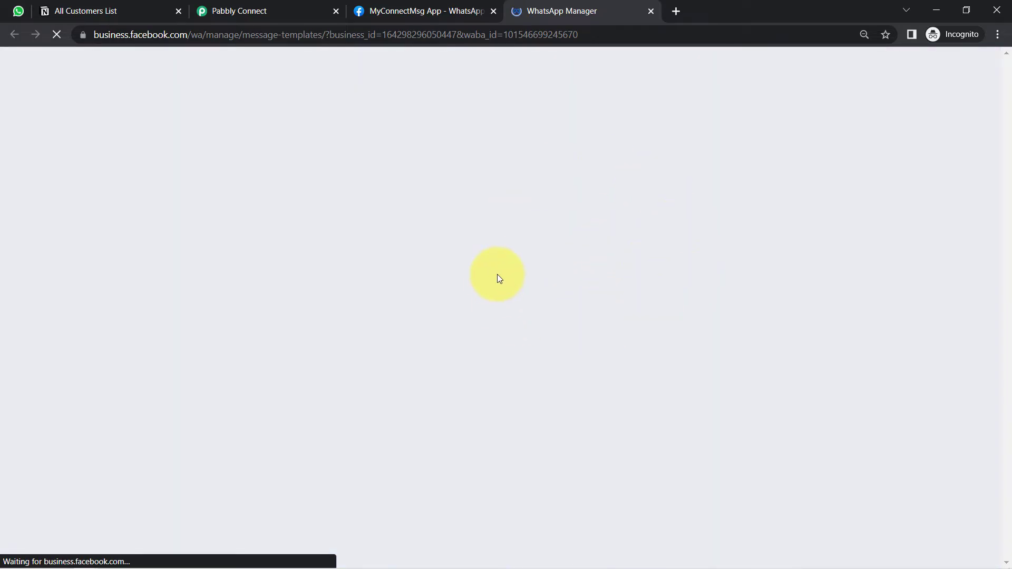
click(114, 133)
text(weddi)
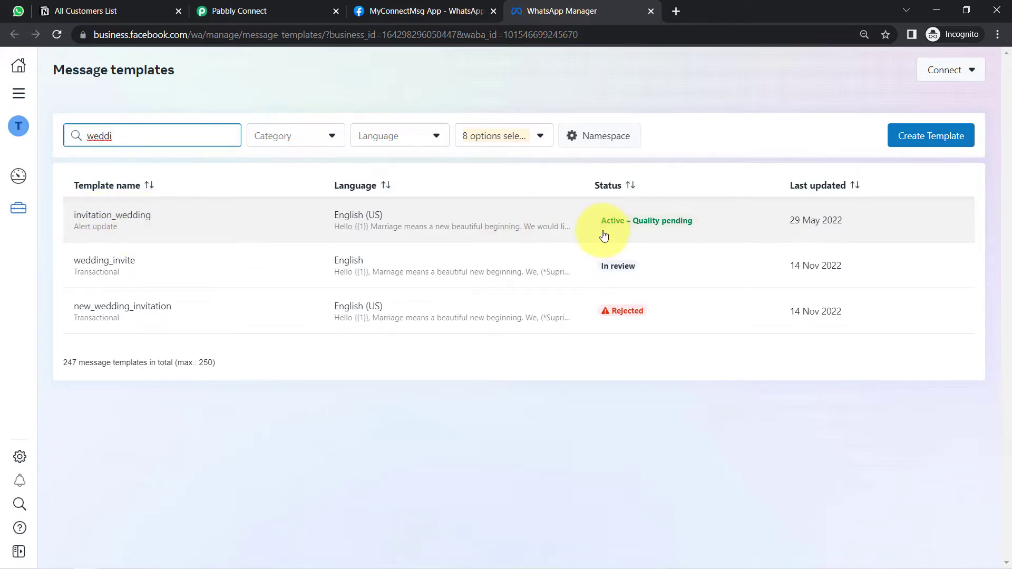
Open the invitation_wedding template and examine its message preview and the {{1}} variable in the greeting
click(426, 227)
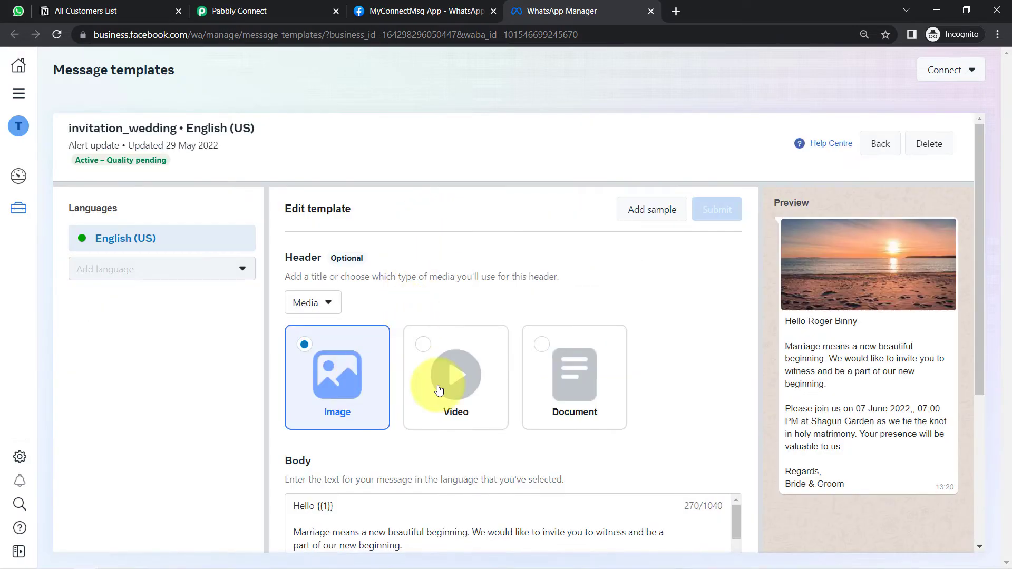
drag(799, 321, 897, 378)
click(849, 383)
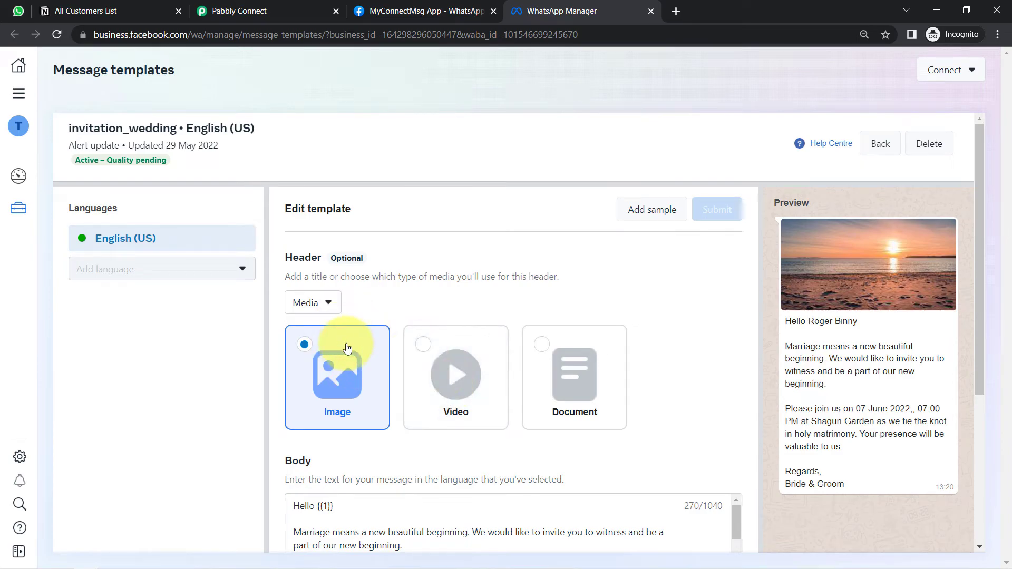
drag(334, 506, 316, 506)
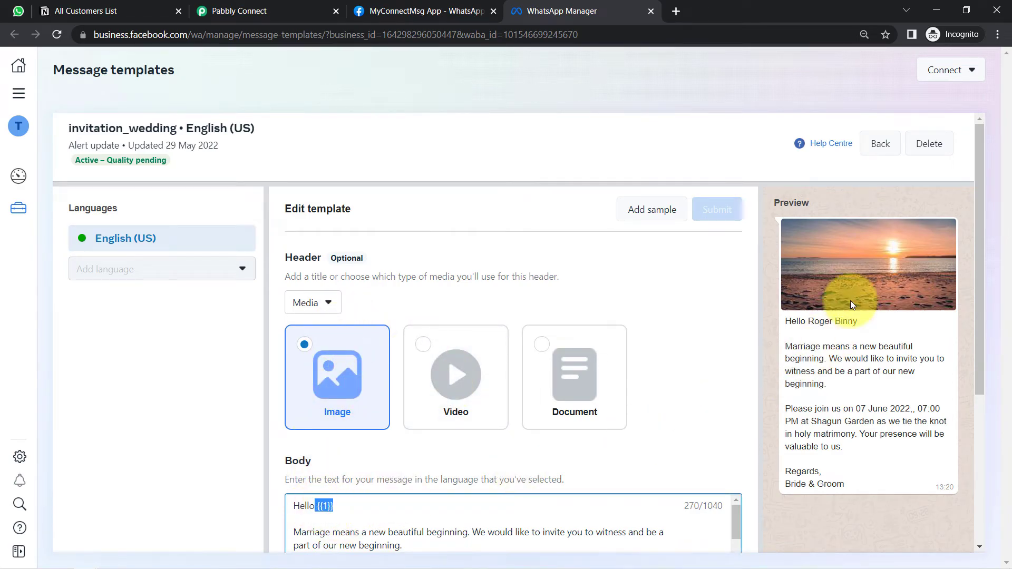
Enlarge the invitation_wedding body text and compare variables {{2}}, {{3}} and {{4}} with the date, time and venue in the preview
drag(979, 231, 971, 338)
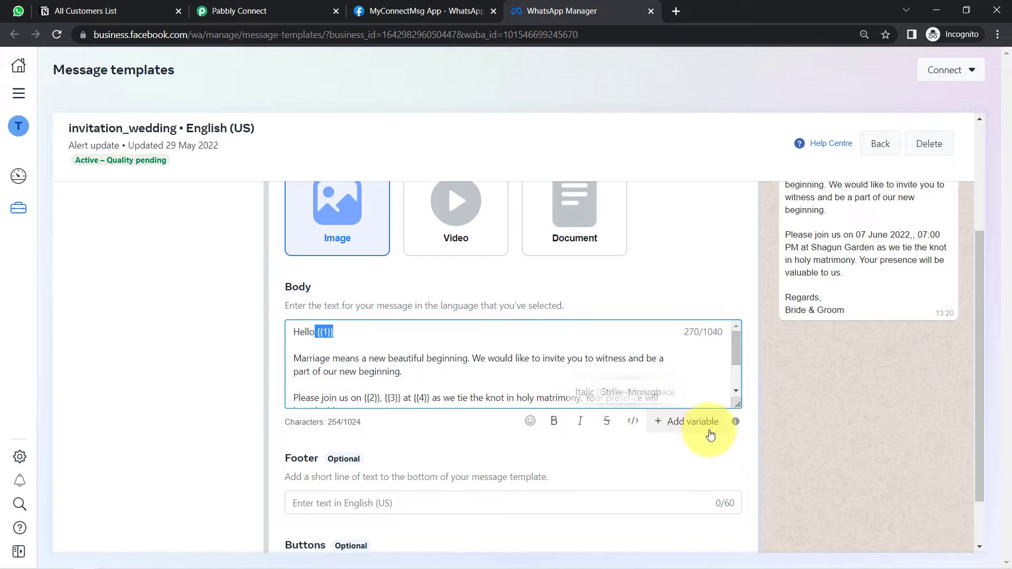
drag(737, 406, 738, 464)
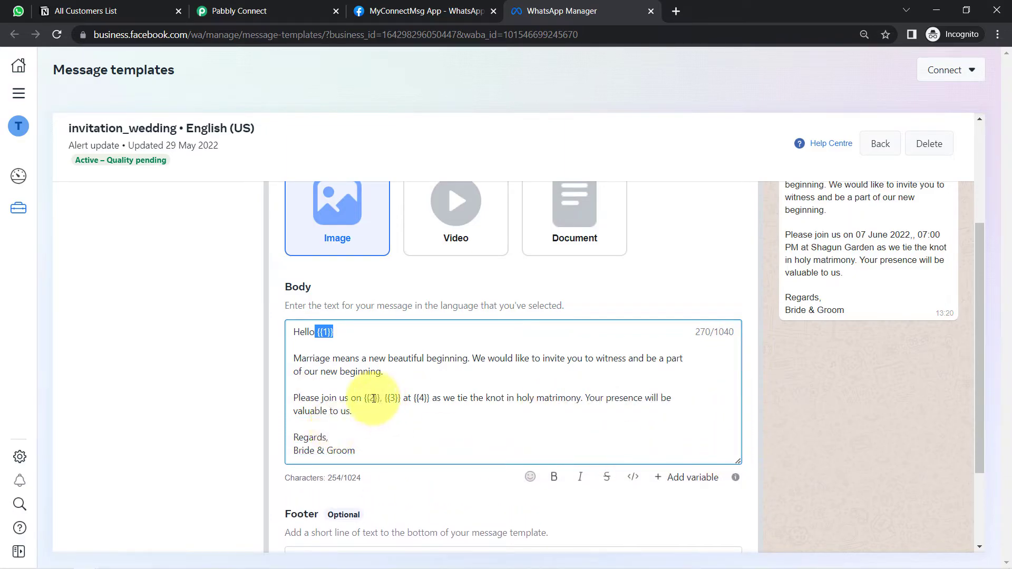
drag(364, 398, 825, 235)
click(795, 233)
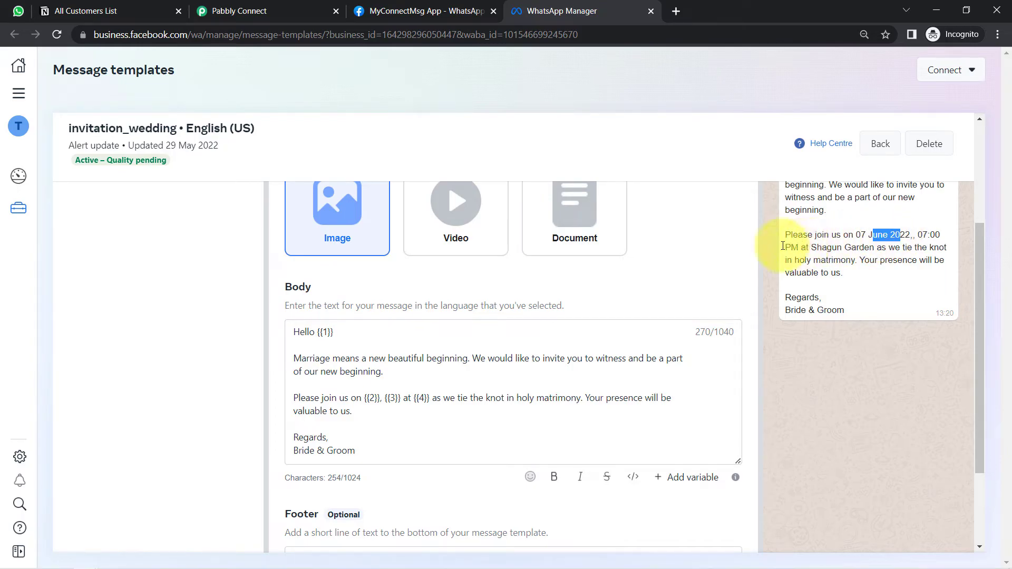
drag(755, 245, 817, 249)
click(817, 249)
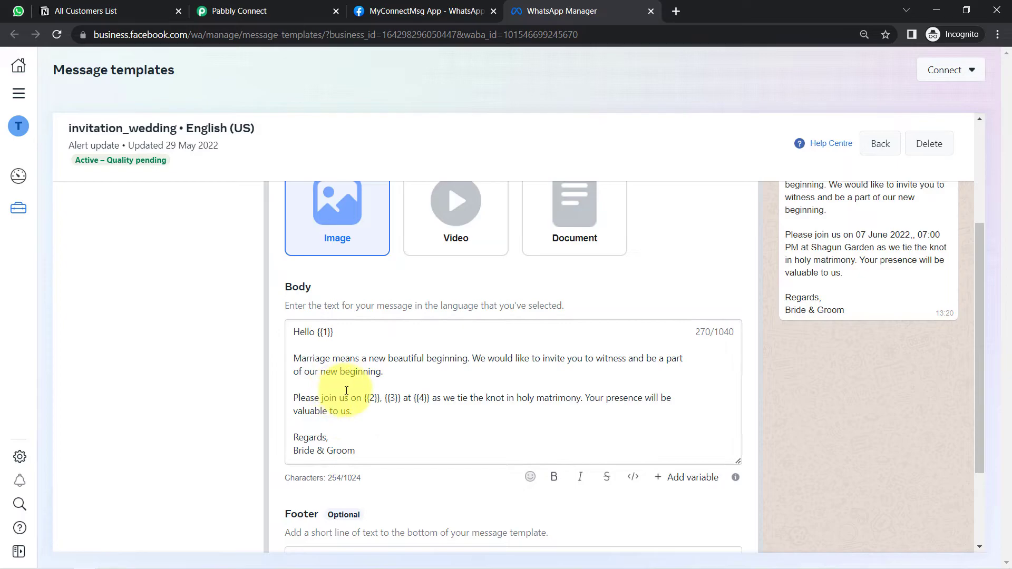
drag(347, 390, 456, 396)
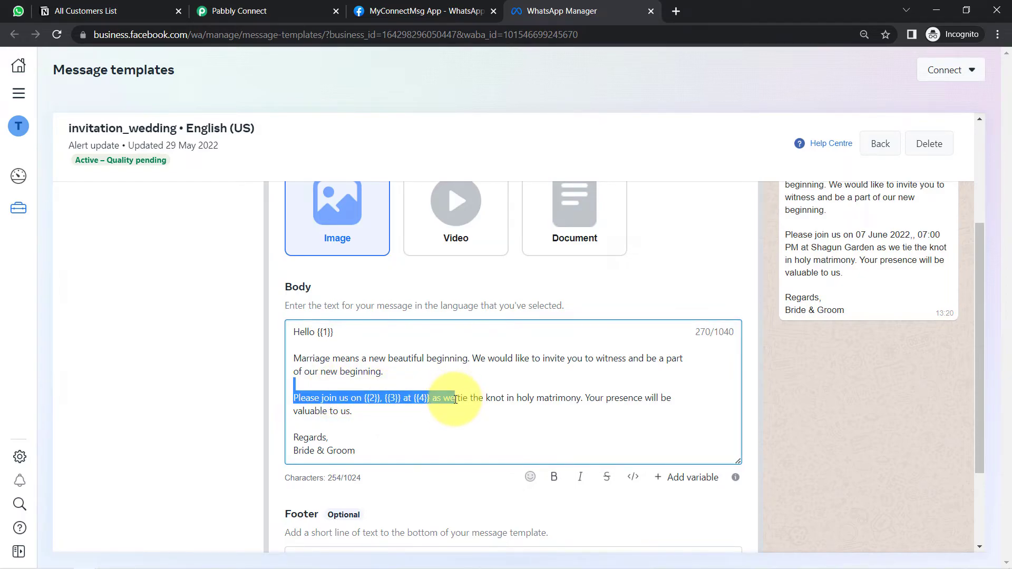
Copy the template's name, switch to Pabbly Connect, and set the action's Template Name to invitation_wedding
drag(74, 125, 176, 133)
key(ctrl+c)
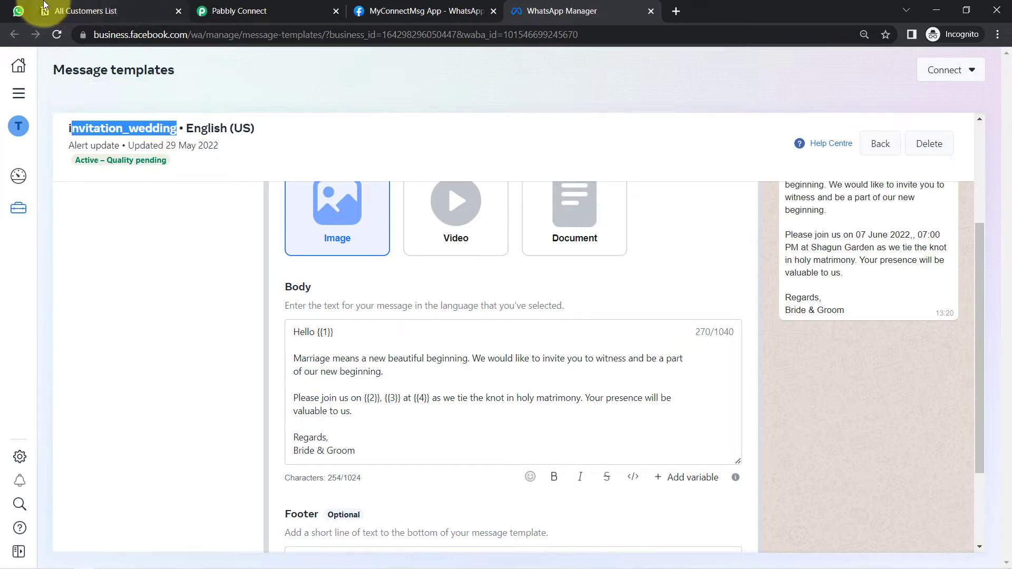
click(217, 10)
click(260, 221)
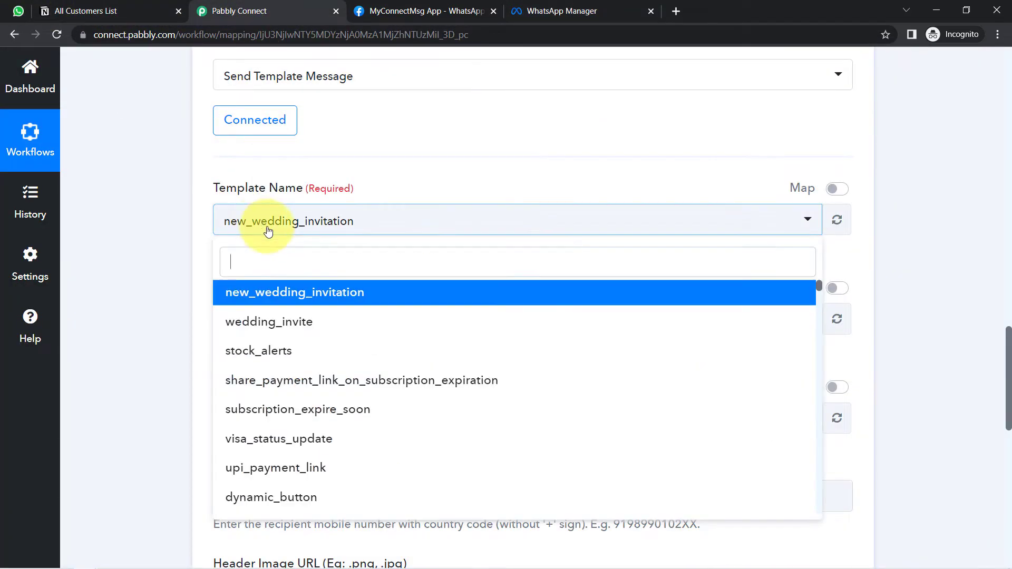
key(ctrl+v)
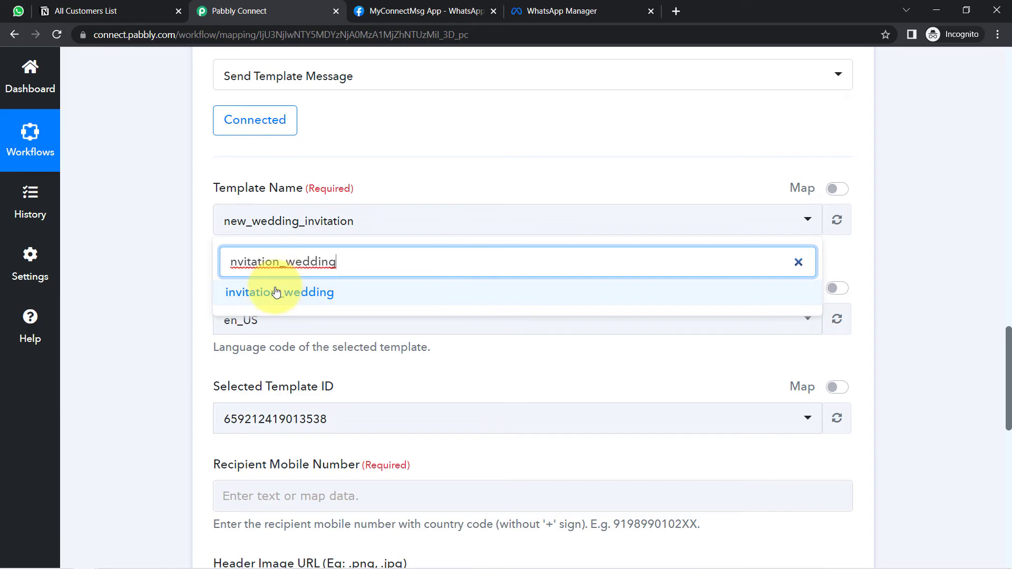
click(248, 293)
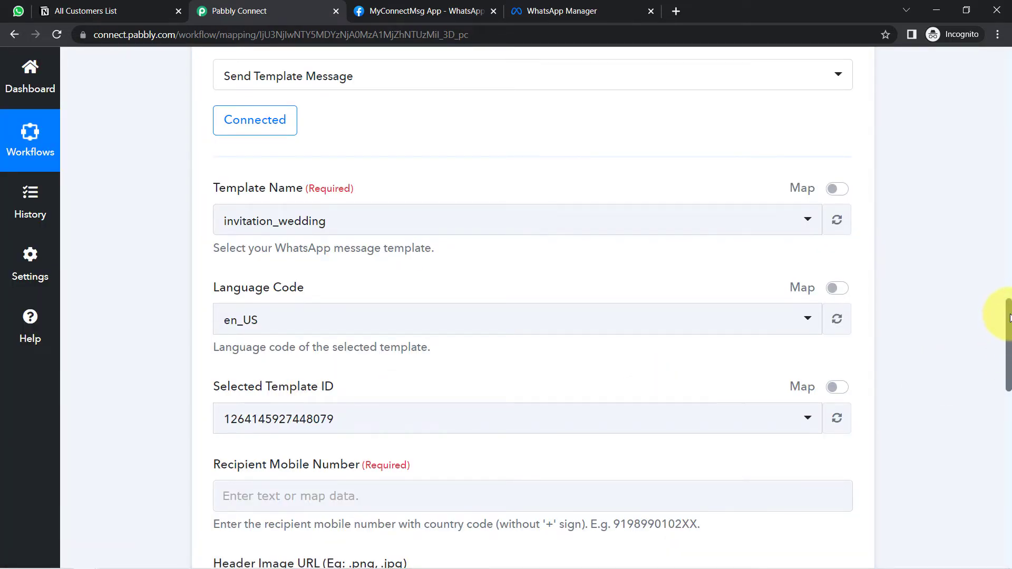
Examine the Header Image URL field and Body Fields 1 to 3 provided for the selected template
drag(1002, 312, 1008, 373)
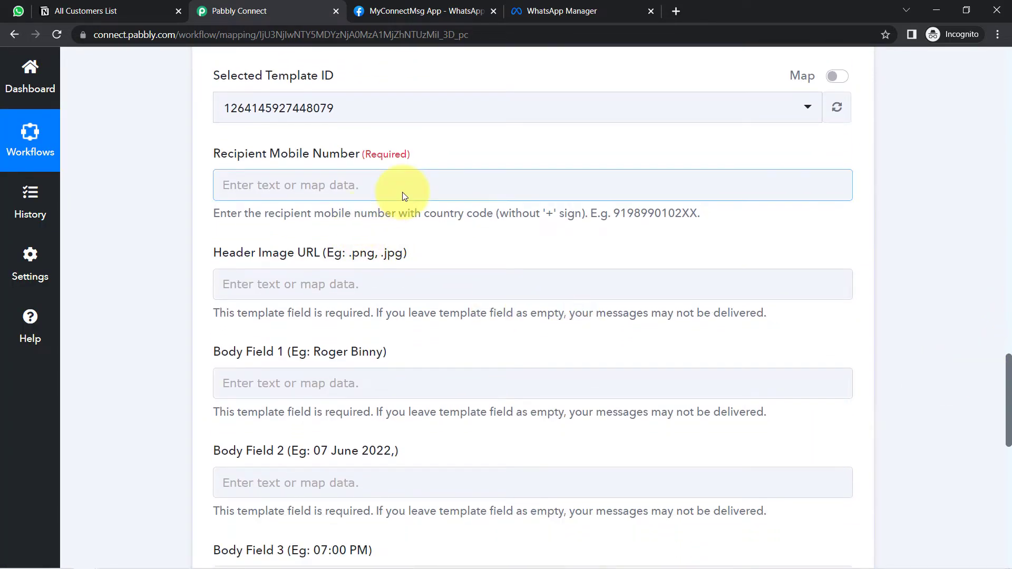
drag(224, 253, 253, 267)
drag(229, 352, 321, 351)
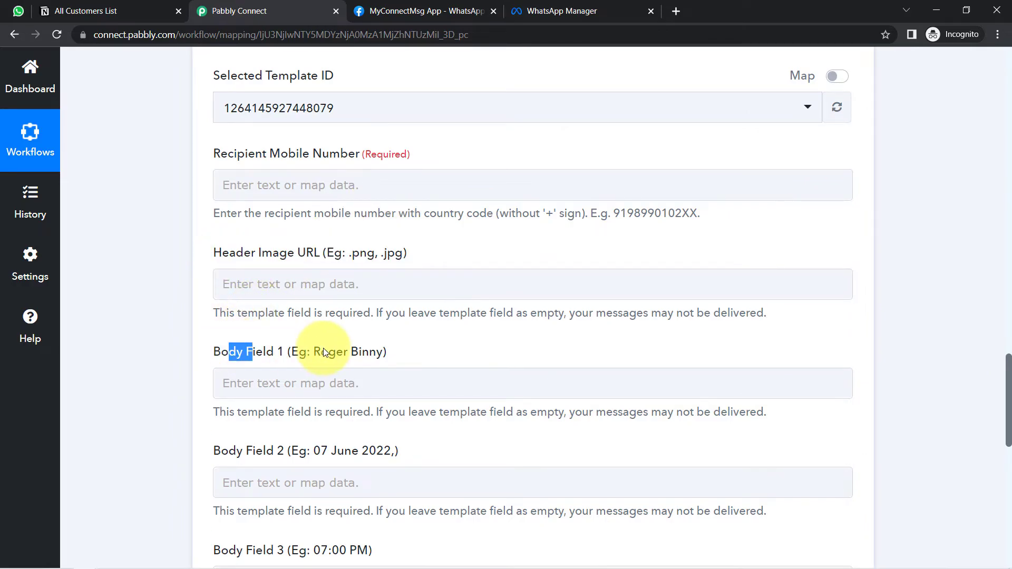
drag(243, 451, 321, 451)
drag(243, 550, 328, 551)
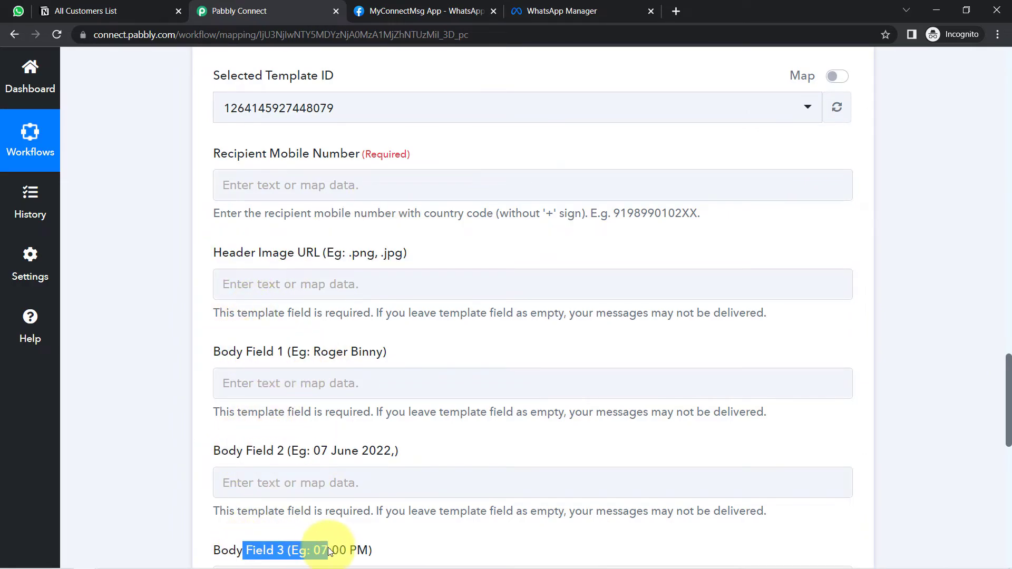
mouse_move(1008, 384)
mouse_down()
mouse_move(1007, 409)
mouse_move(1007, 394)
mouse_up()
Move the WhatsApp Manager tab beside Pabbly Connect and review the numbered variables in the invitation_wedding body
drag(588, 2, 543, 28)
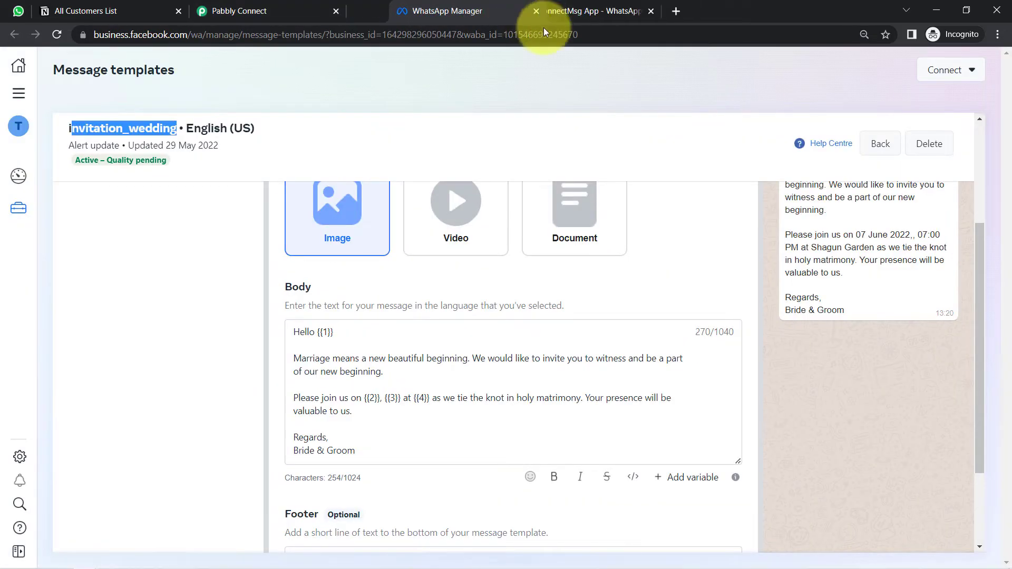
drag(317, 332, 336, 332)
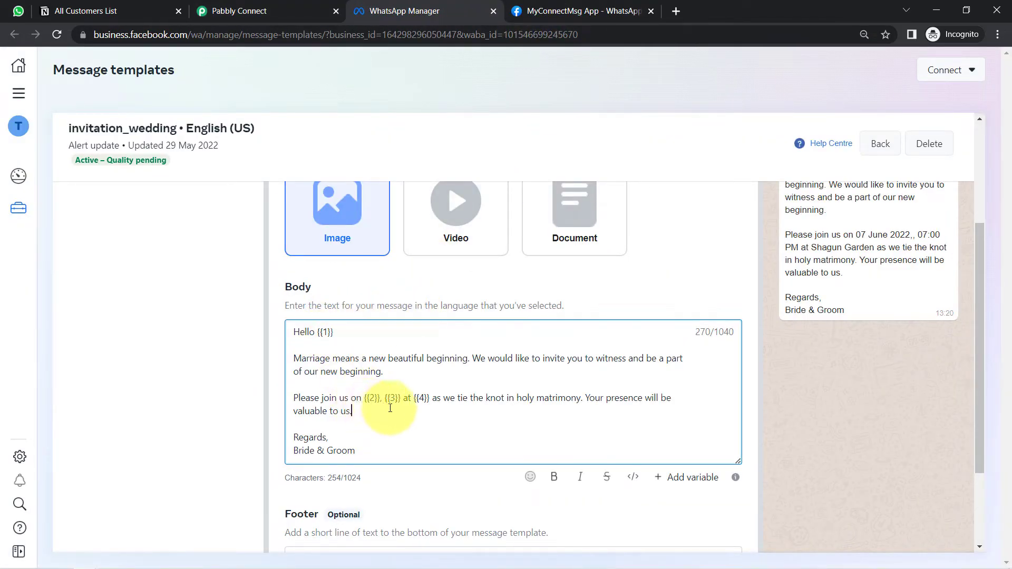
drag(385, 398, 430, 398)
Return to Pabbly Connect and match Body Fields 1 to 4 with the template's variables
click(230, 6)
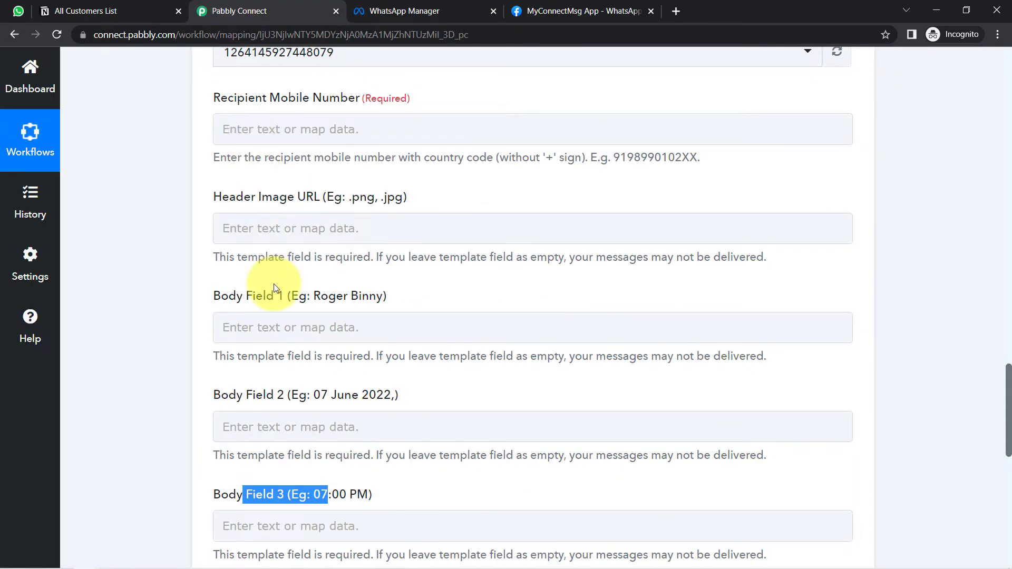
drag(258, 293, 294, 328)
drag(237, 395, 279, 401)
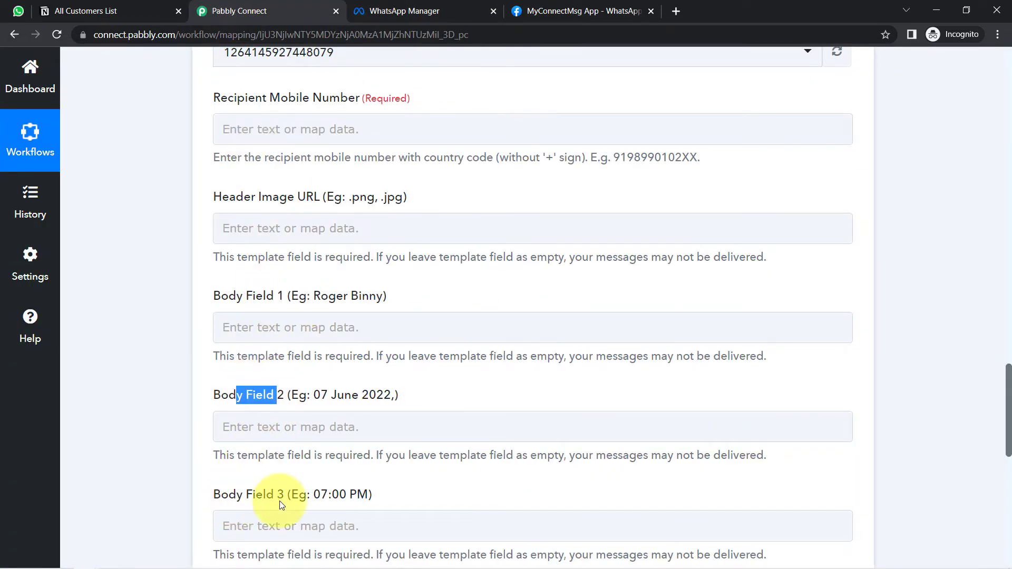
drag(278, 496, 228, 495)
click(181, 492)
scroll(180, 492, down, 2)
scroll(181, 495, down, 3)
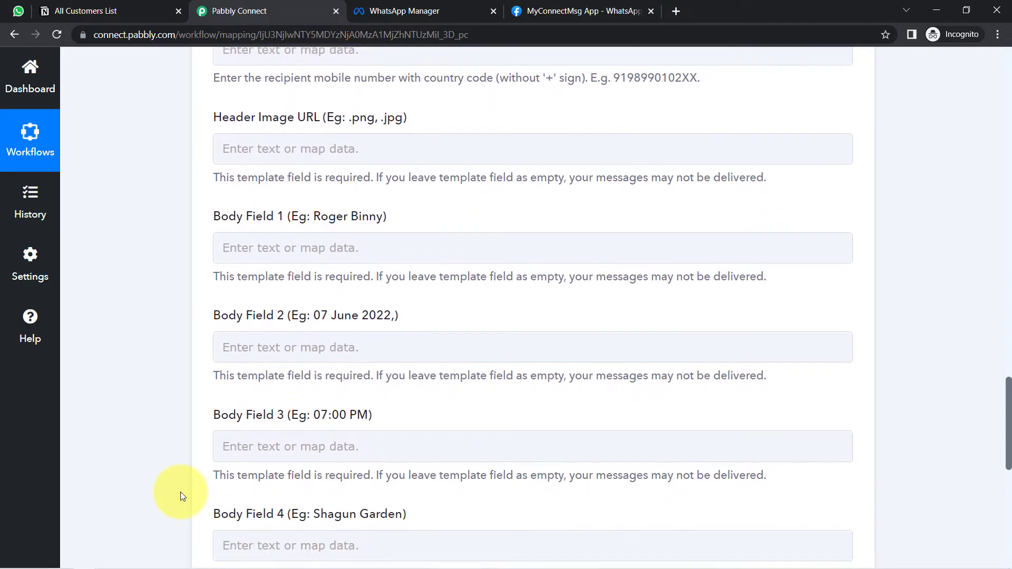
Check the image header and preview of the invitation_wedding template in WhatsApp Manager, and return to the action fields in Pabbly Connect
scroll(199, 330, up, 5)
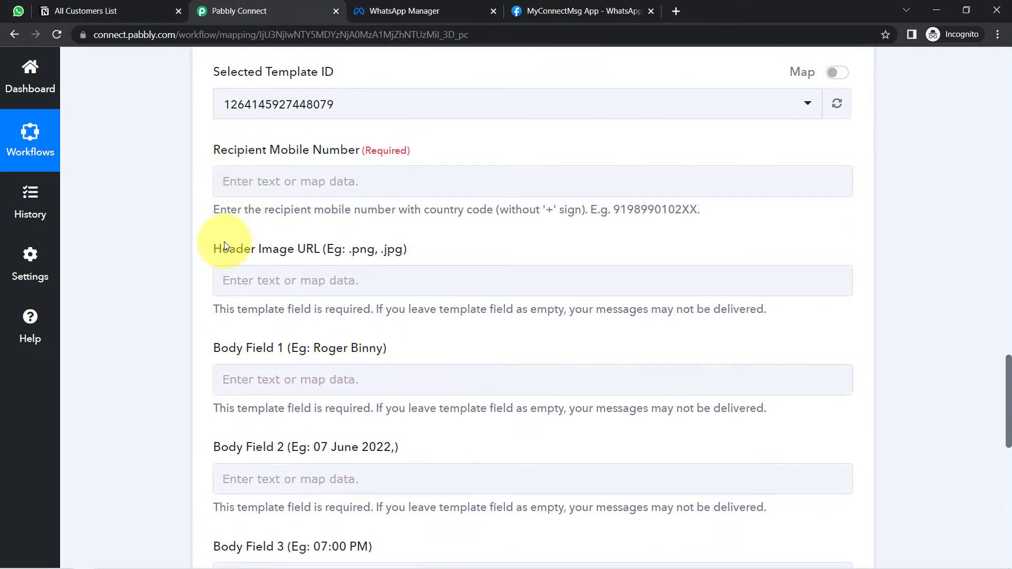
click(400, 10)
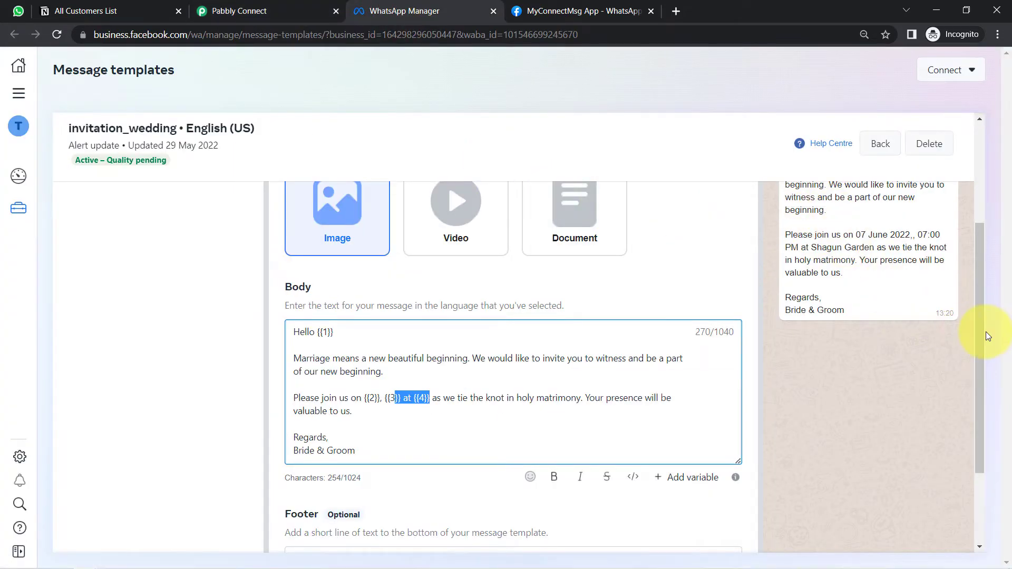
drag(978, 331, 979, 233)
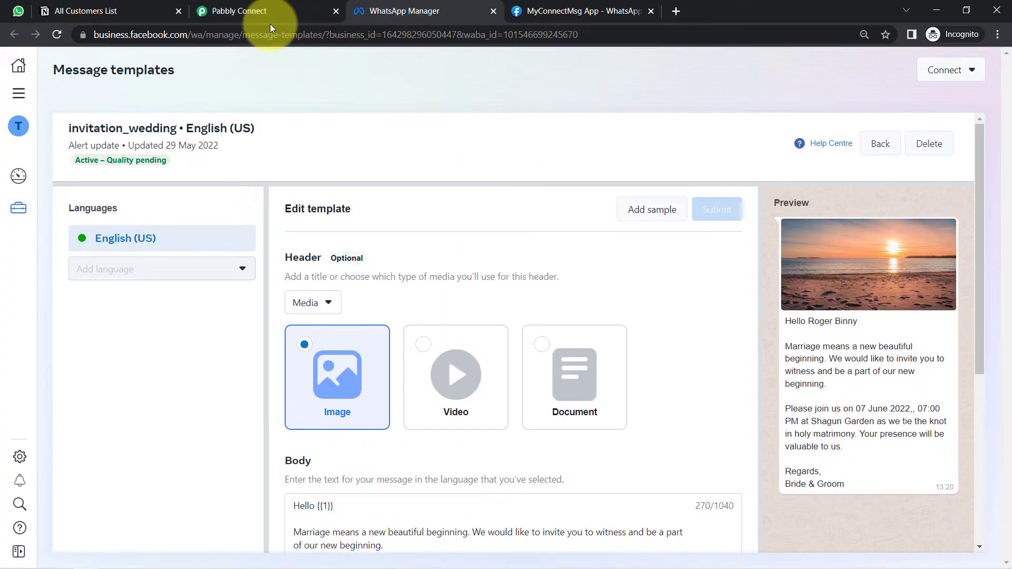
click(232, 11)
click(201, 279)
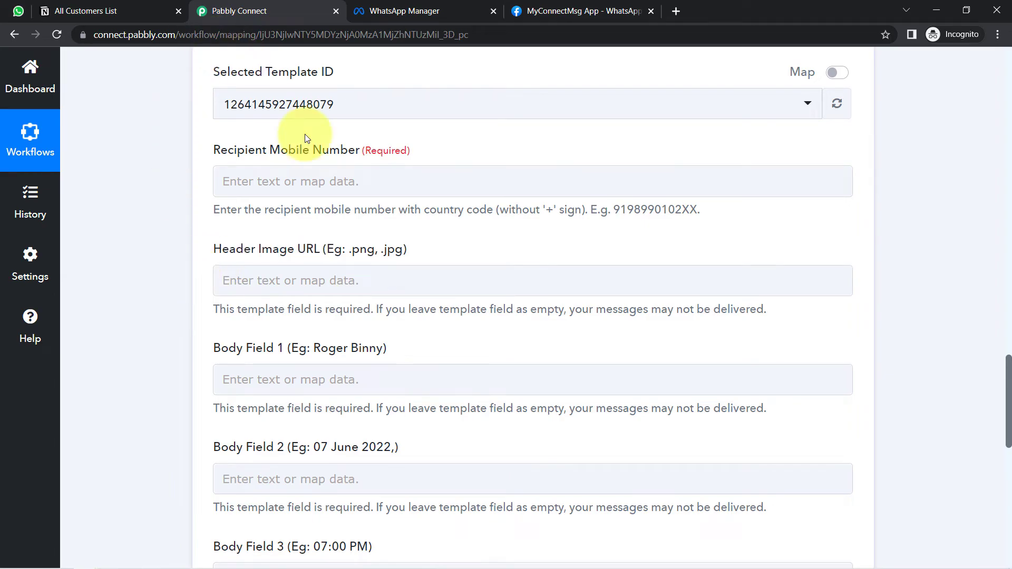
Map the Recipient Mobile Number to the Notion trigger's Properties Phone Number Multi Select 0 Name, found by searching for "numbe"
click(250, 183)
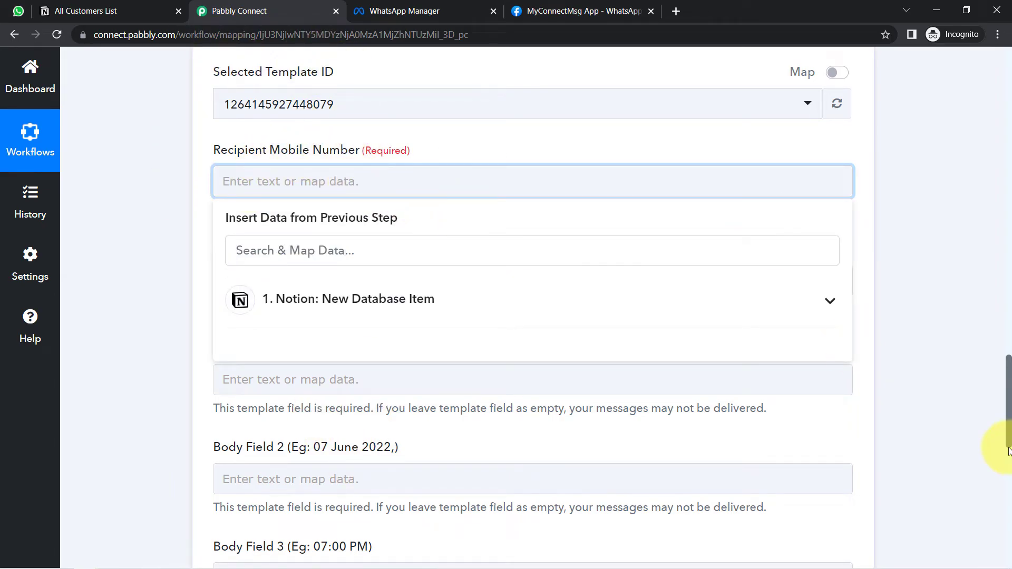
mouse_move(1010, 399)
mouse_down()
mouse_move(1009, 213)
mouse_move(996, 219)
mouse_move(1001, 406)
mouse_up()
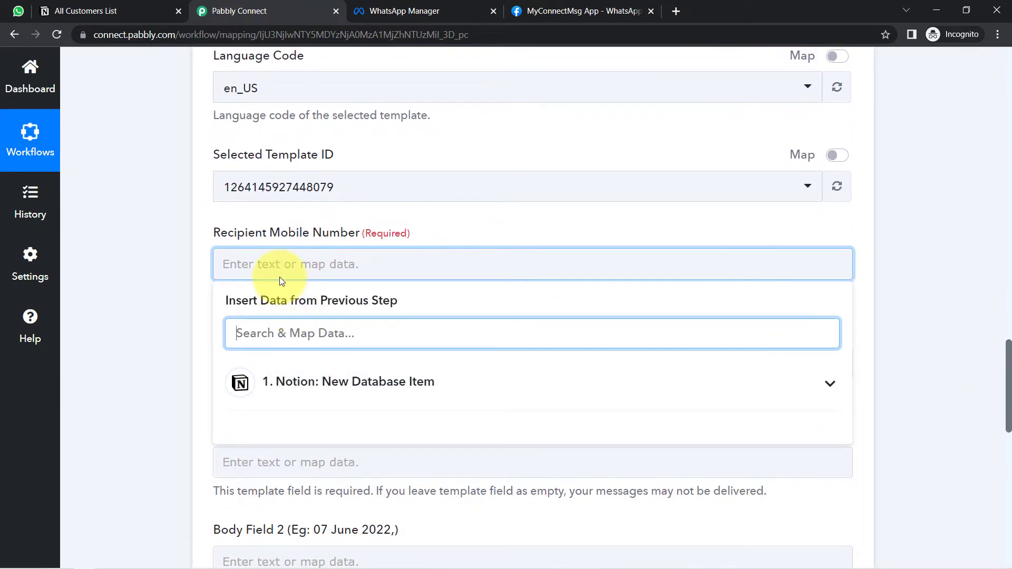
click(359, 383)
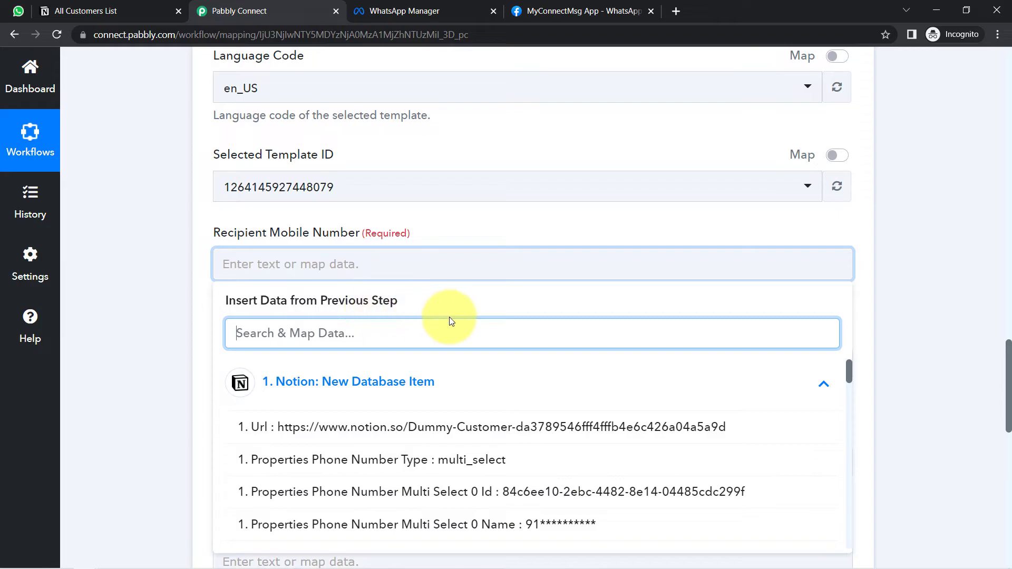
text(numbe)
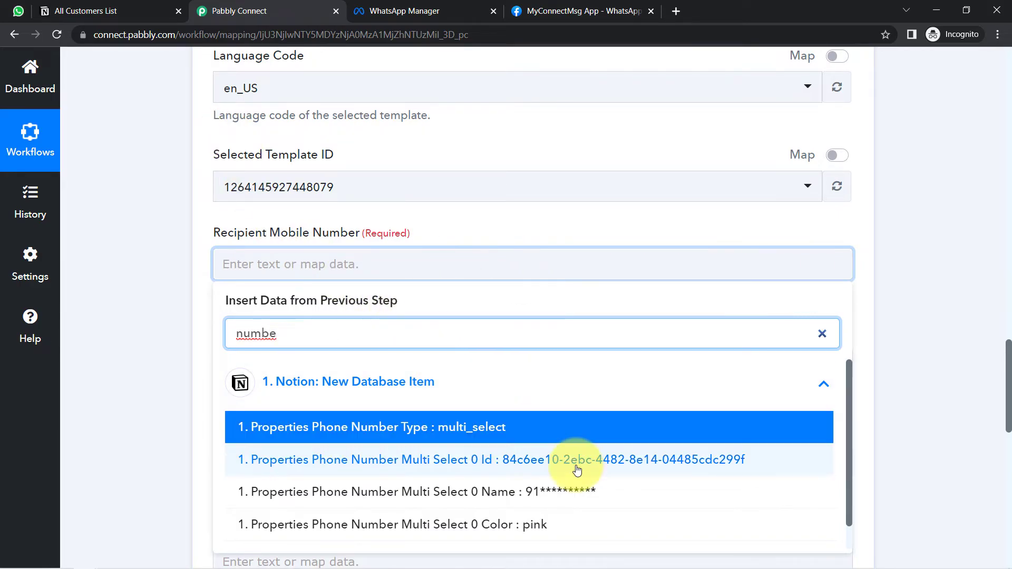
click(556, 500)
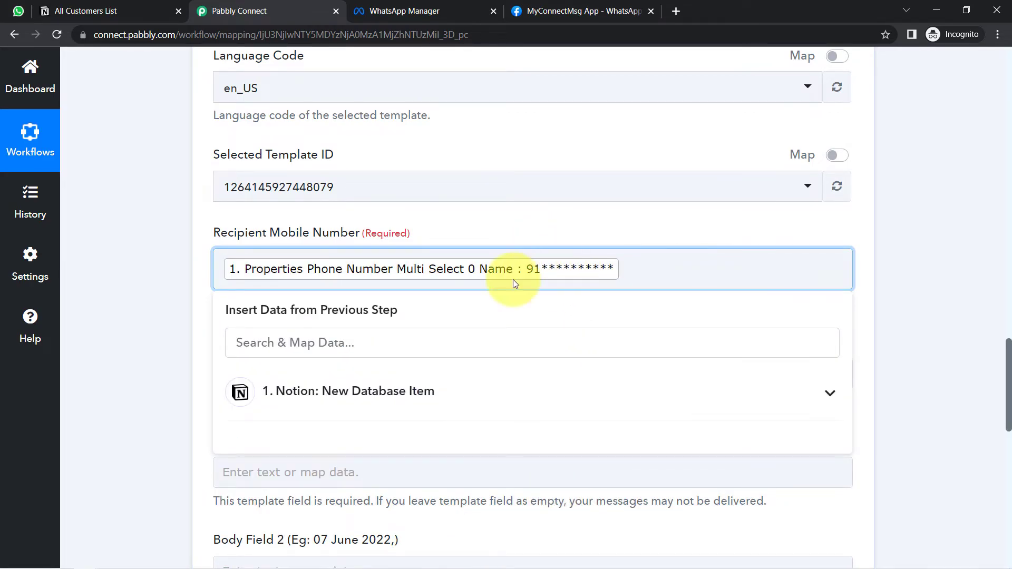
click(161, 358)
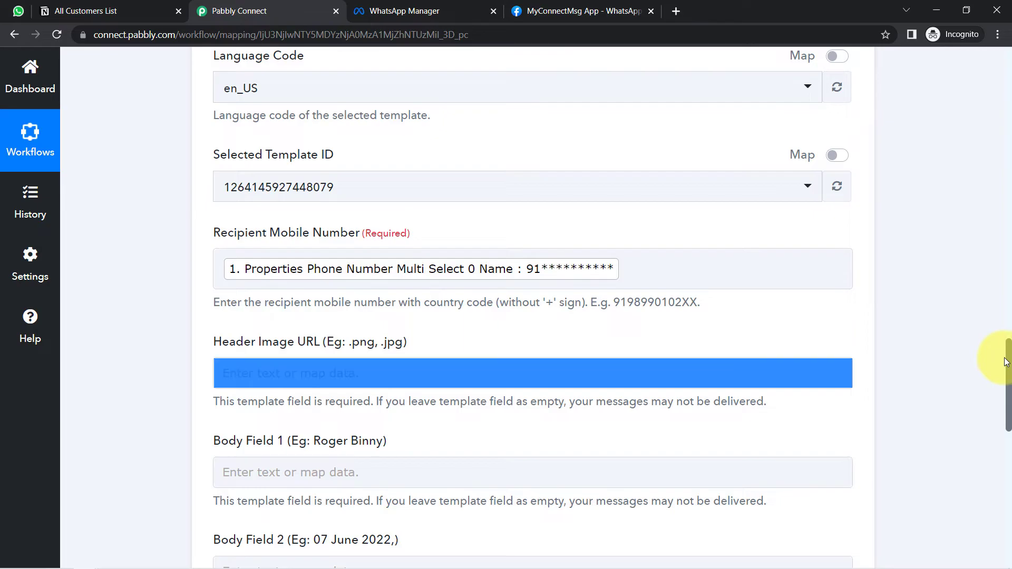
scroll(1010, 361, down, 3)
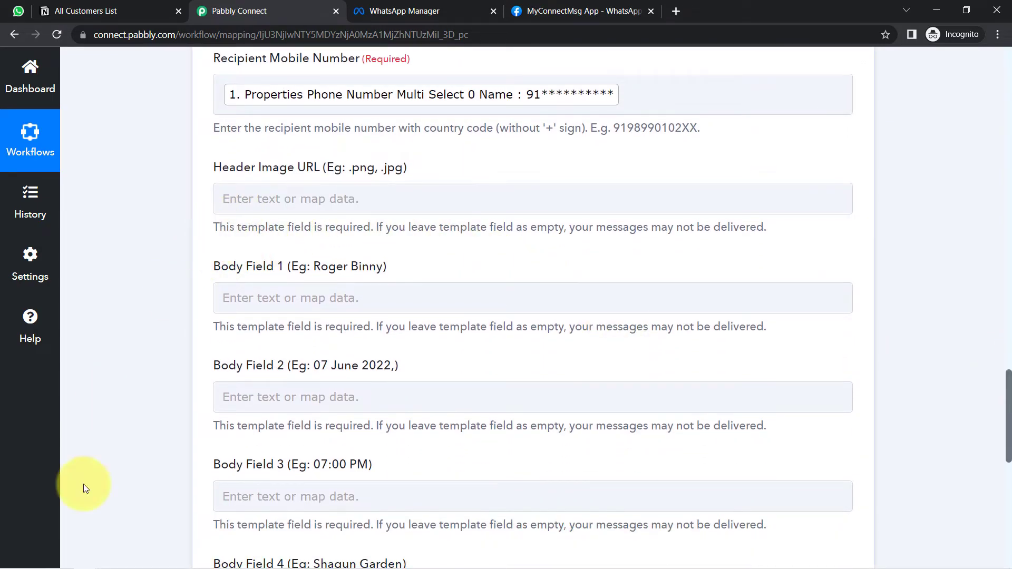
click(157, 560)
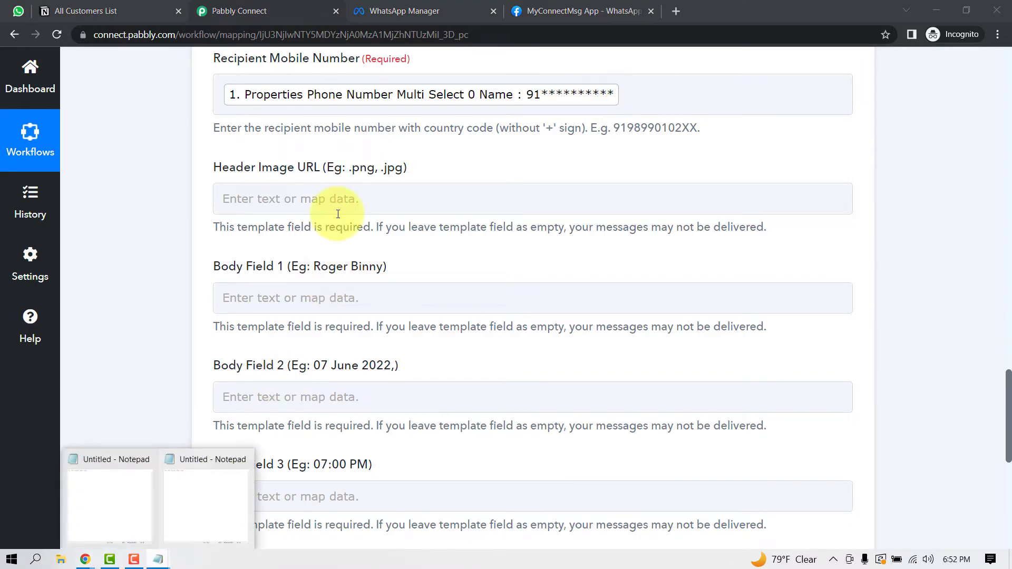
click(198, 462)
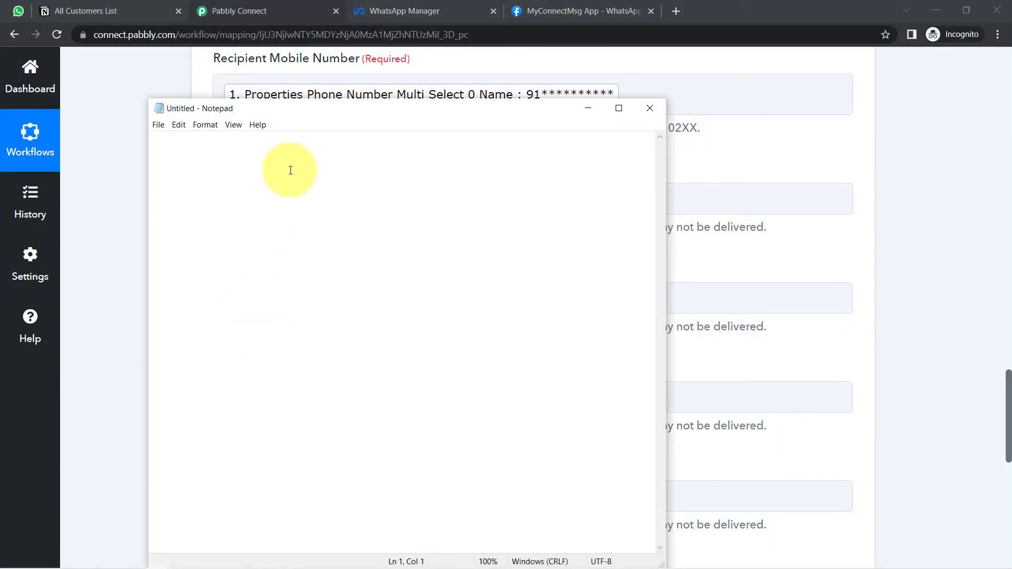
text(https://pay2vault.com/wp3/wp-content/uploads/2022/11/heart-529607_1280.jpg)
key(ctrl+a)
key(ctrl+x)
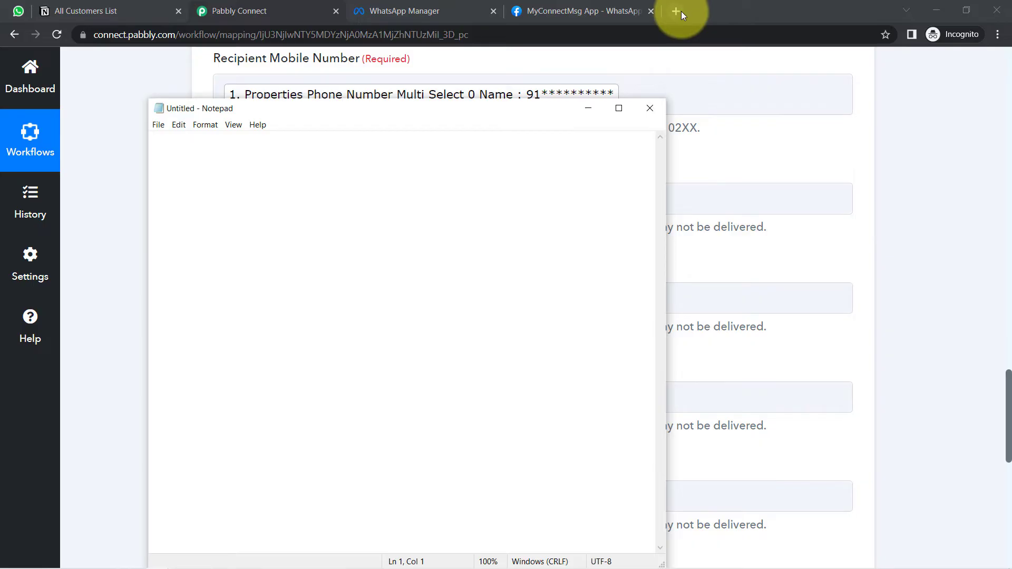
click(677, 11)
key(ctrl+v)
key(Return)
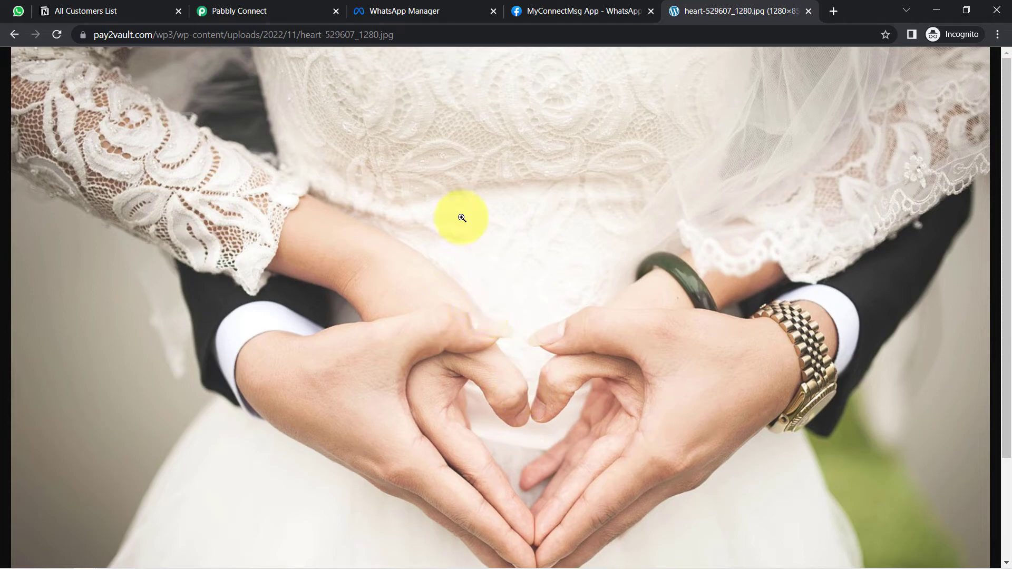
click(282, 15)
click(246, 199)
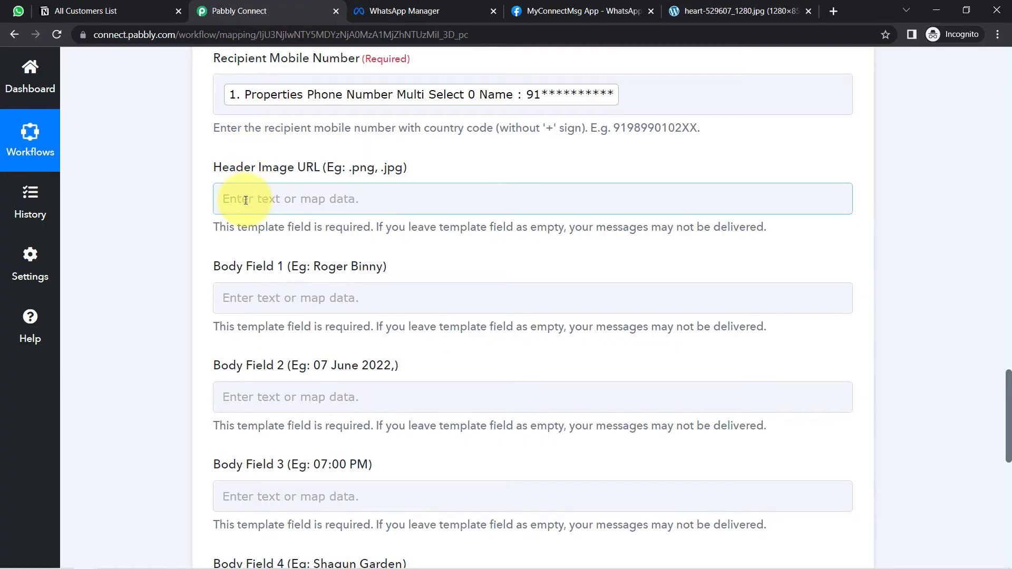
key(ctrl+v)
click(184, 269)
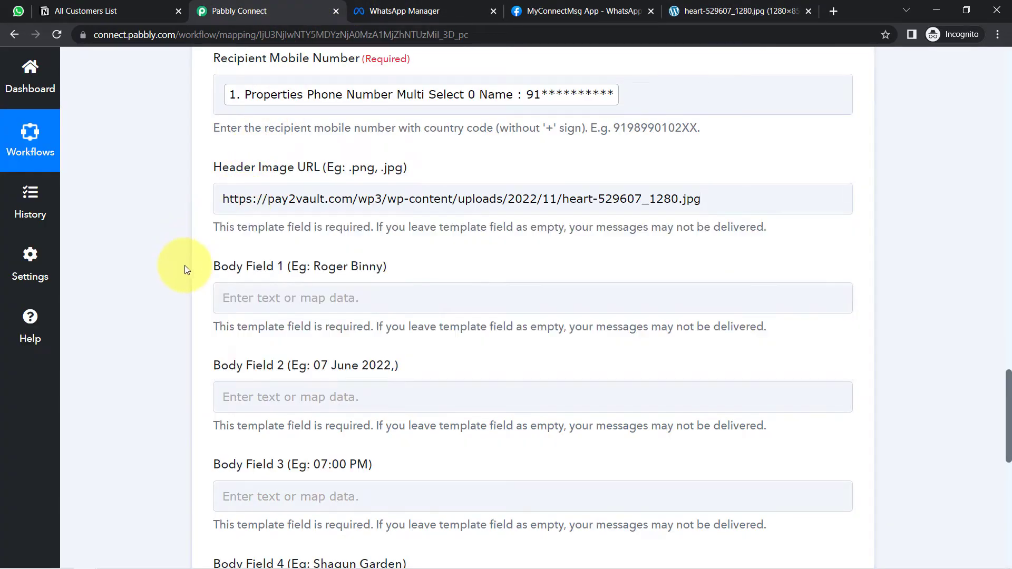
Map Body Field 1 to the Notion trigger's Properties Client Name Title 0 Text Content, found by searching for "name"
drag(220, 268, 299, 267)
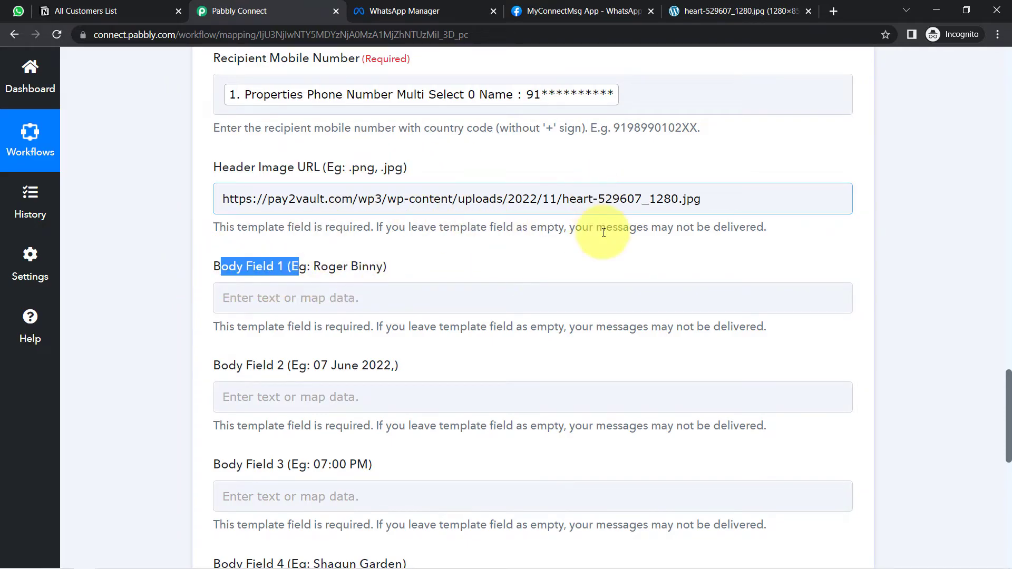
drag(1005, 384, 1009, 414)
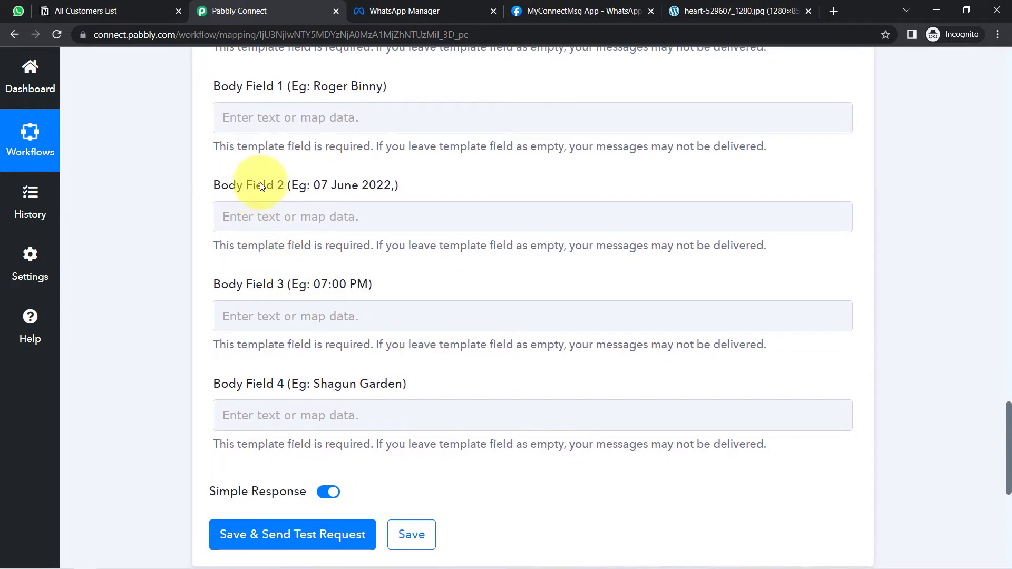
click(266, 129)
click(275, 186)
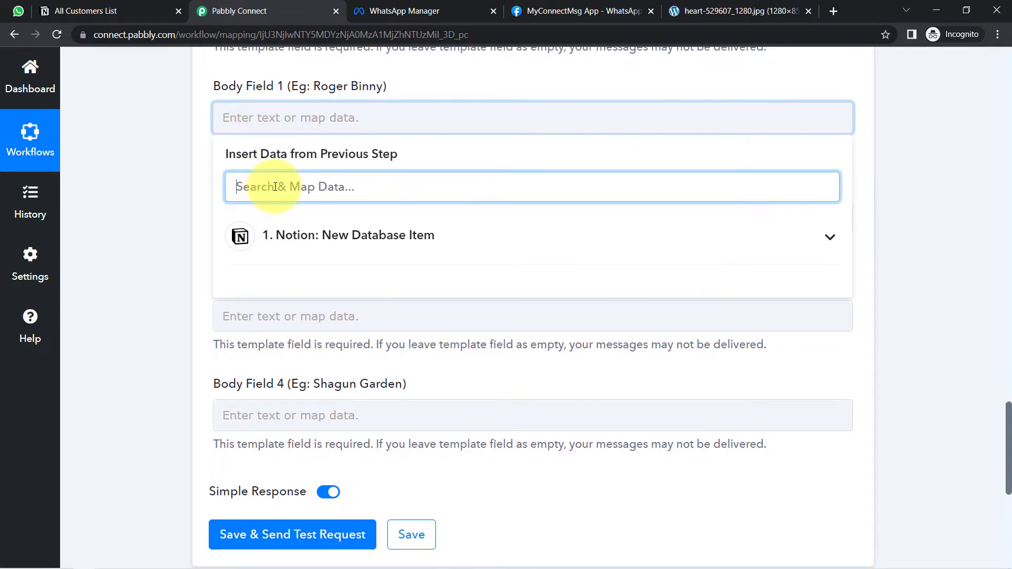
text(name)
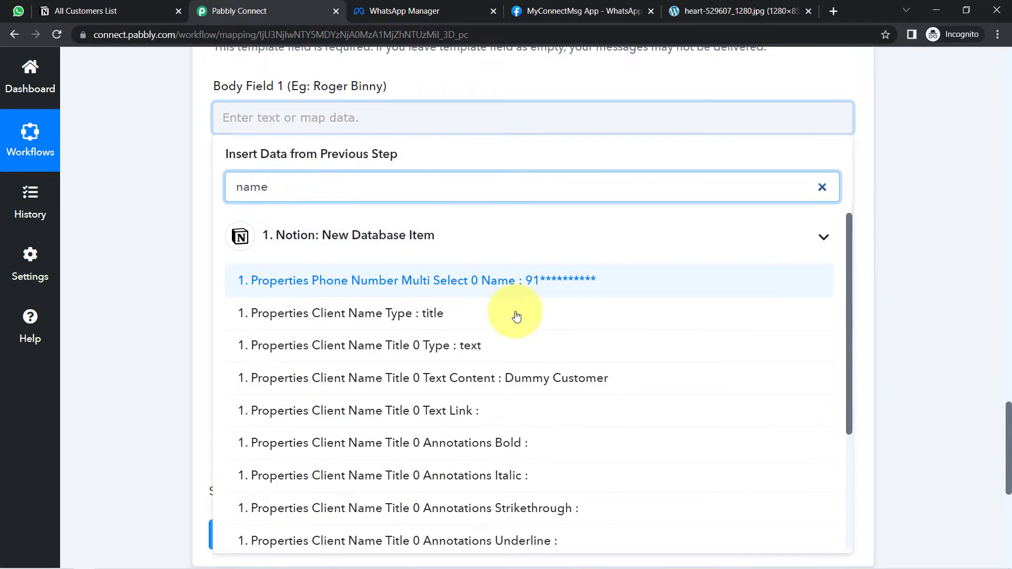
click(547, 380)
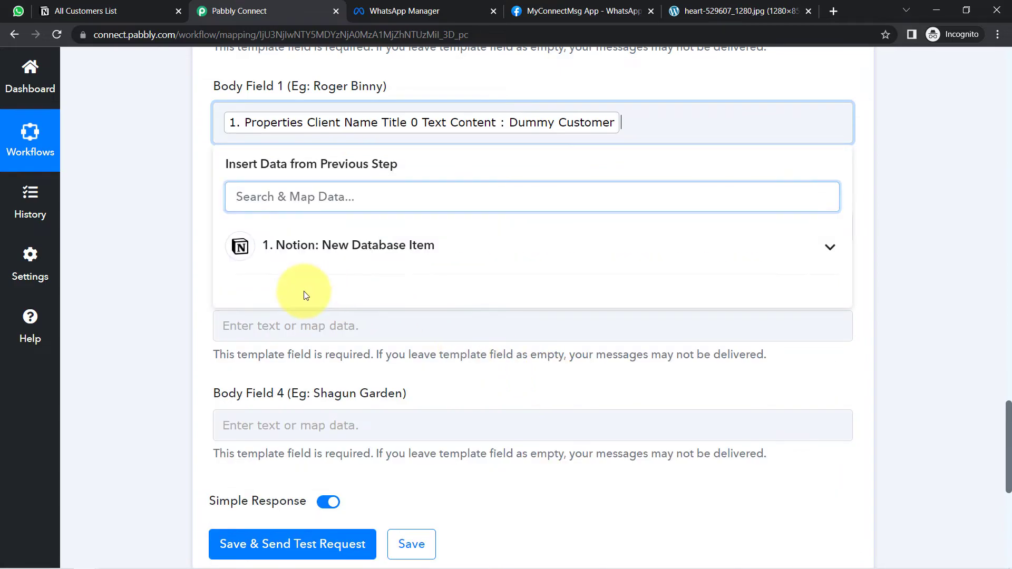
click(165, 320)
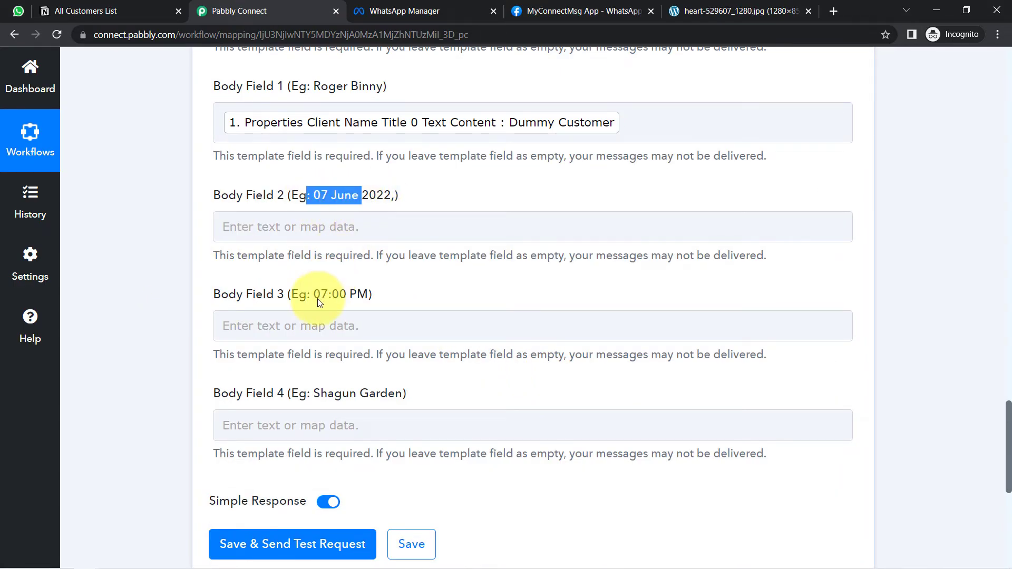
Compare the example values of Body Fields 3 and 4 with the columns of the All Customers List in Notion
drag(313, 294, 343, 294)
drag(327, 393, 369, 393)
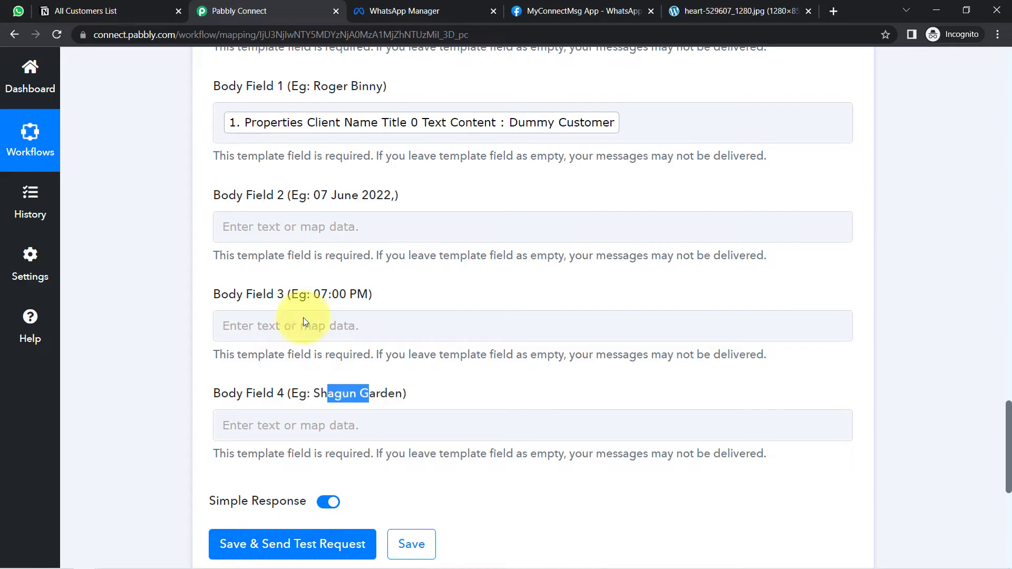
click(58, 6)
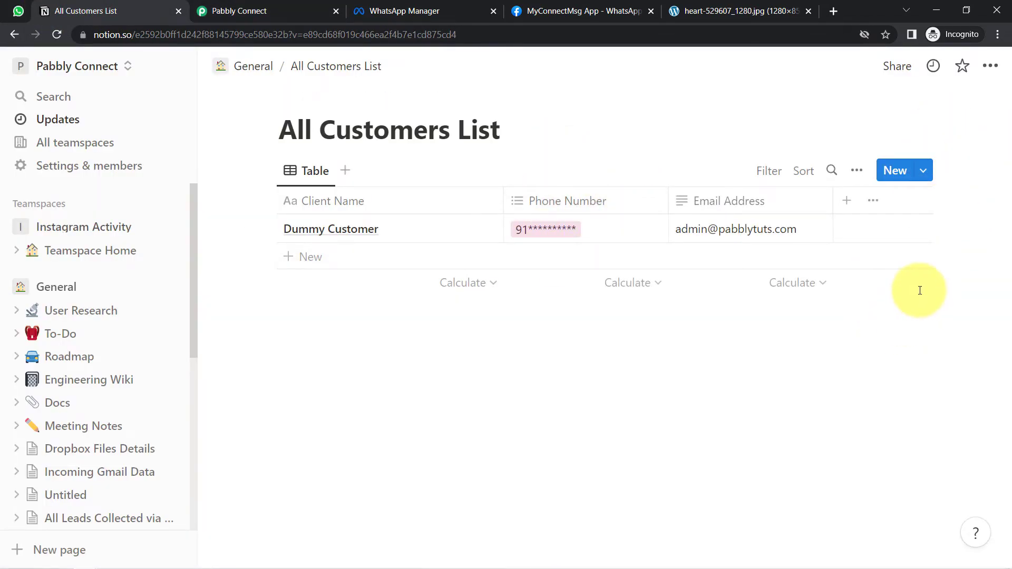
click(261, 3)
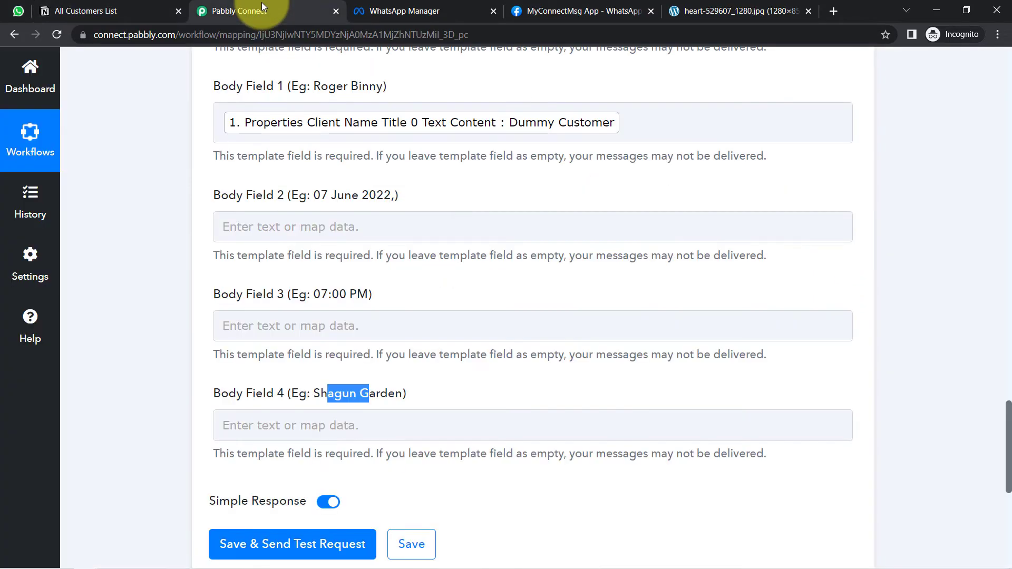
Fill in Body Field 2, the event date, with the fixed text 10th December
drag(297, 187, 267, 226)
click(269, 226)
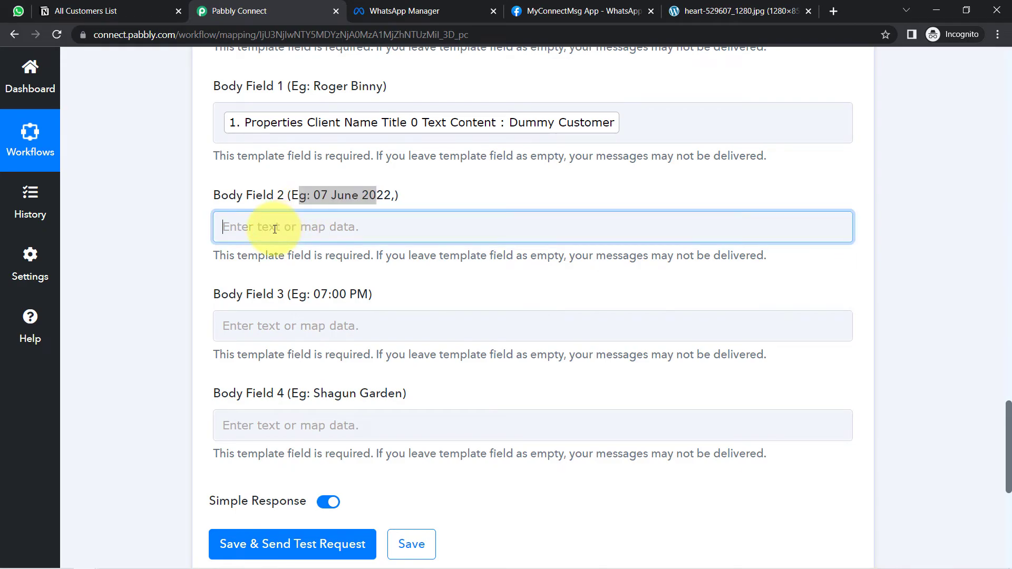
text(10th Dec)
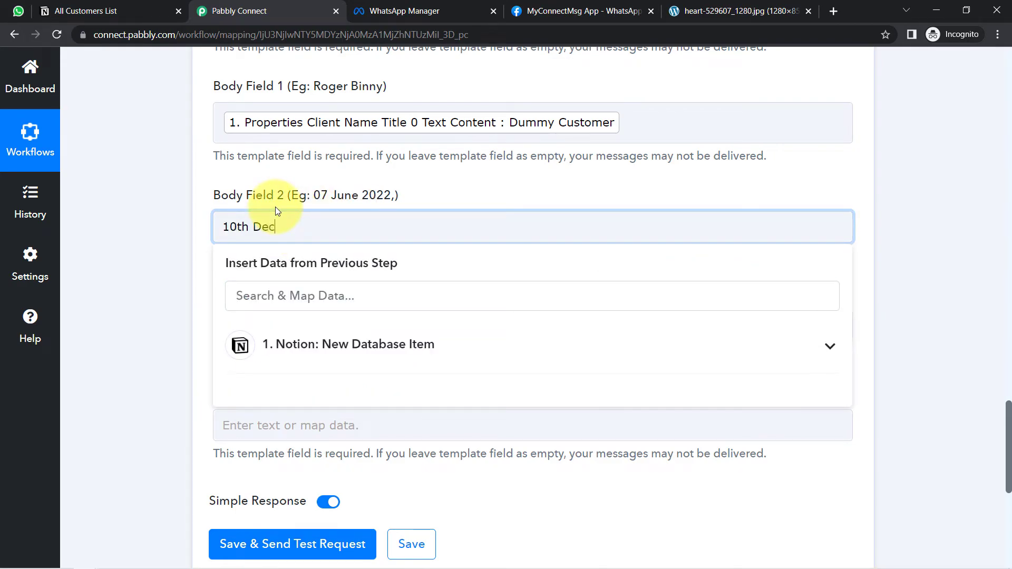
text(ember)
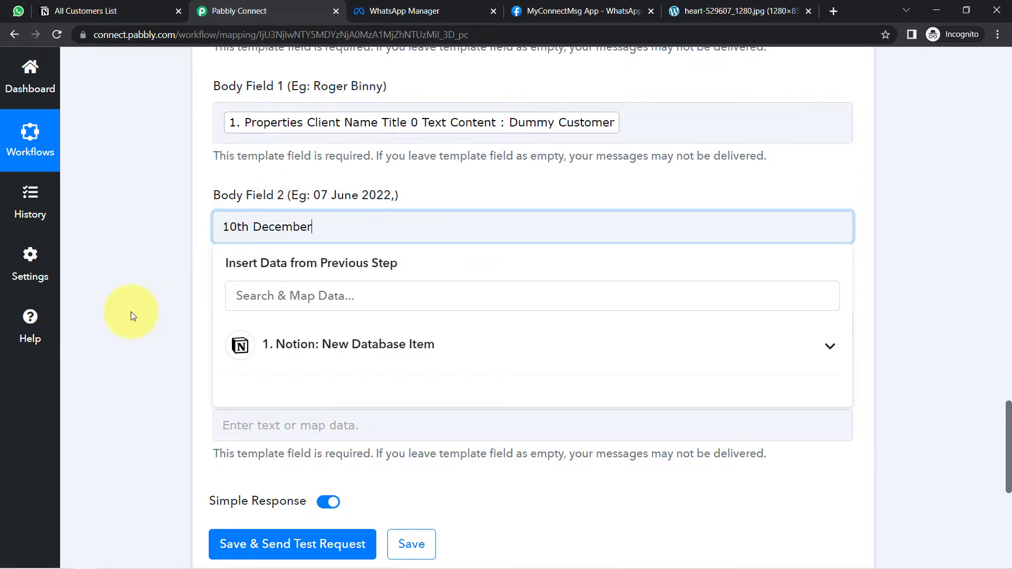
click(131, 311)
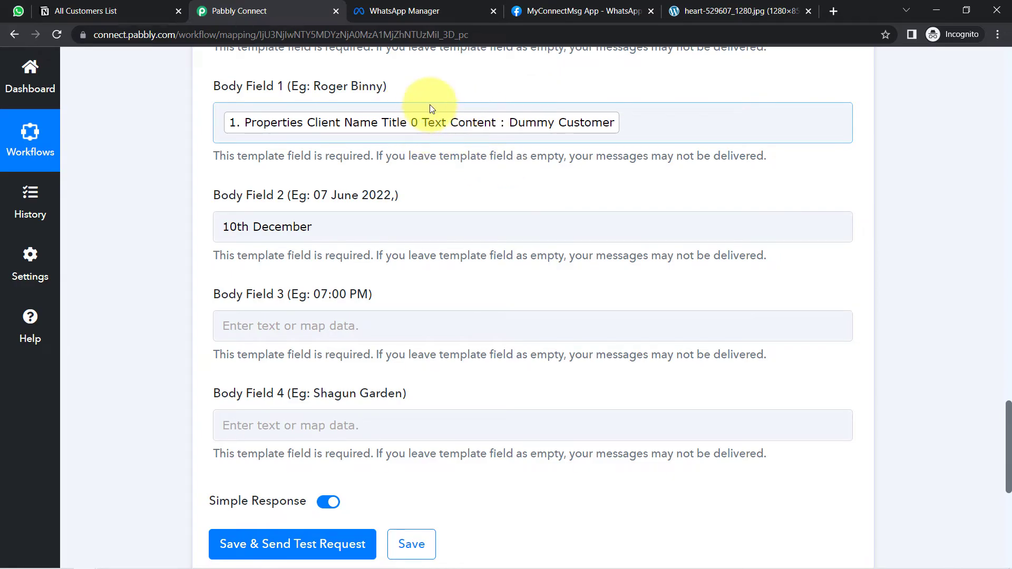
Compare the filled-in message fields with the Notion customer list and the New Database Item trigger's received response
click(302, 234)
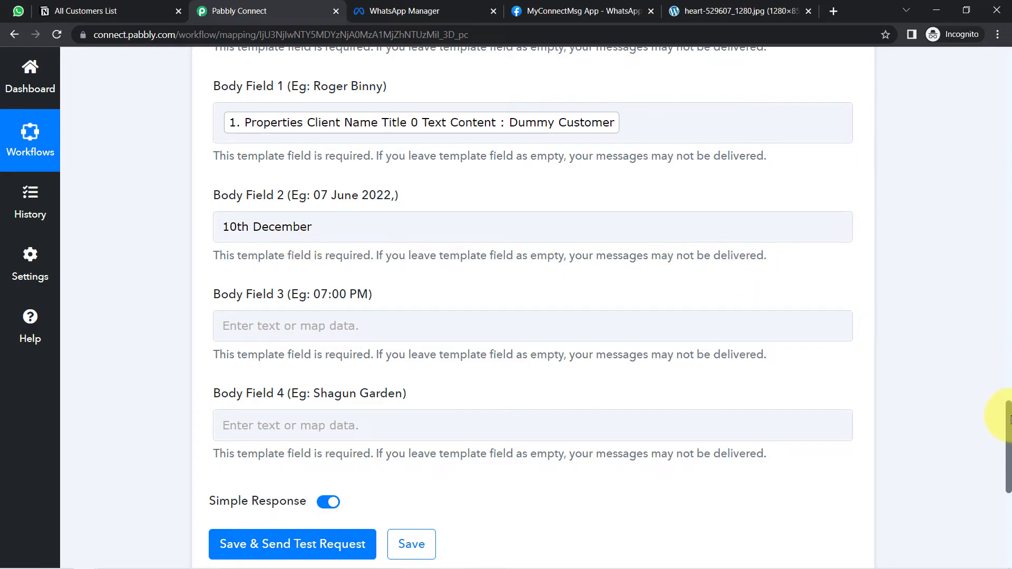
drag(1010, 419, 1007, 395)
click(283, 368)
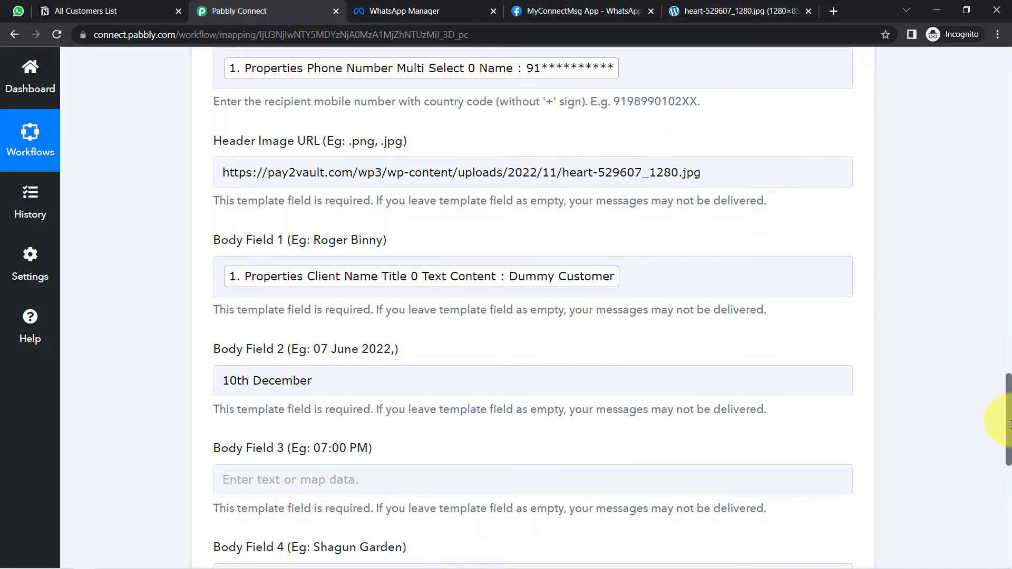
click(79, 11)
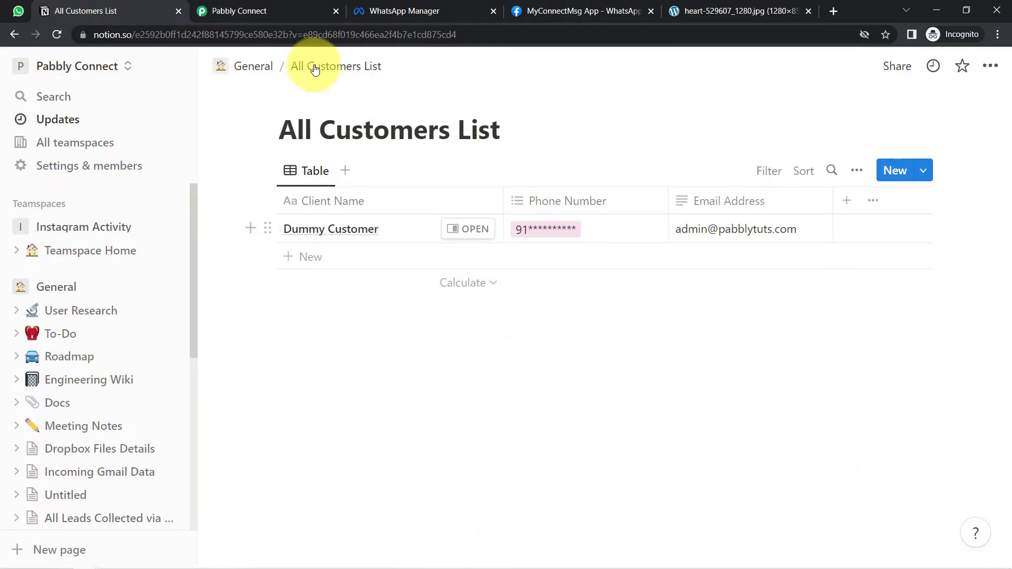
click(253, 11)
drag(1008, 432, 1010, 177)
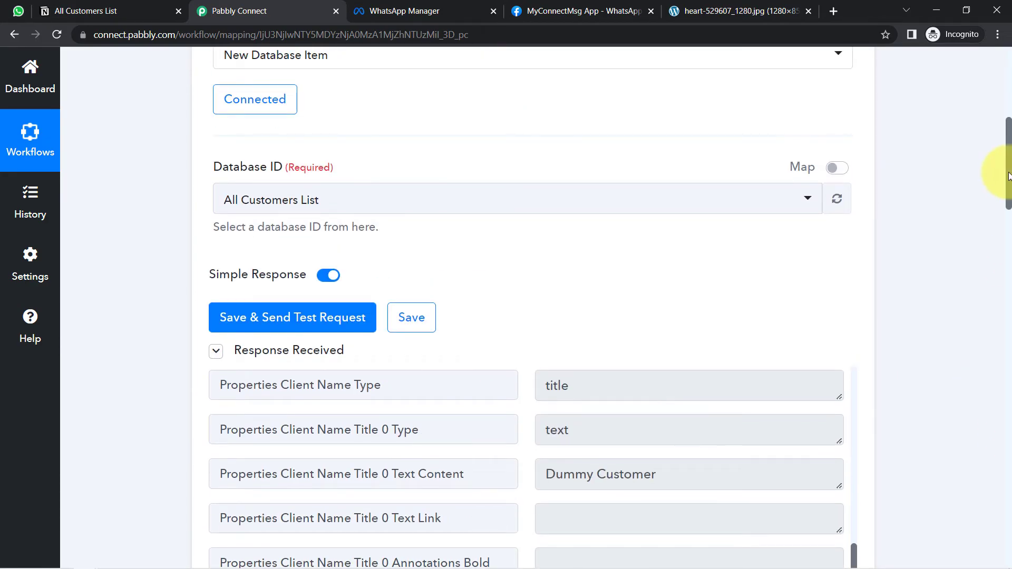
drag(1008, 190, 1007, 411)
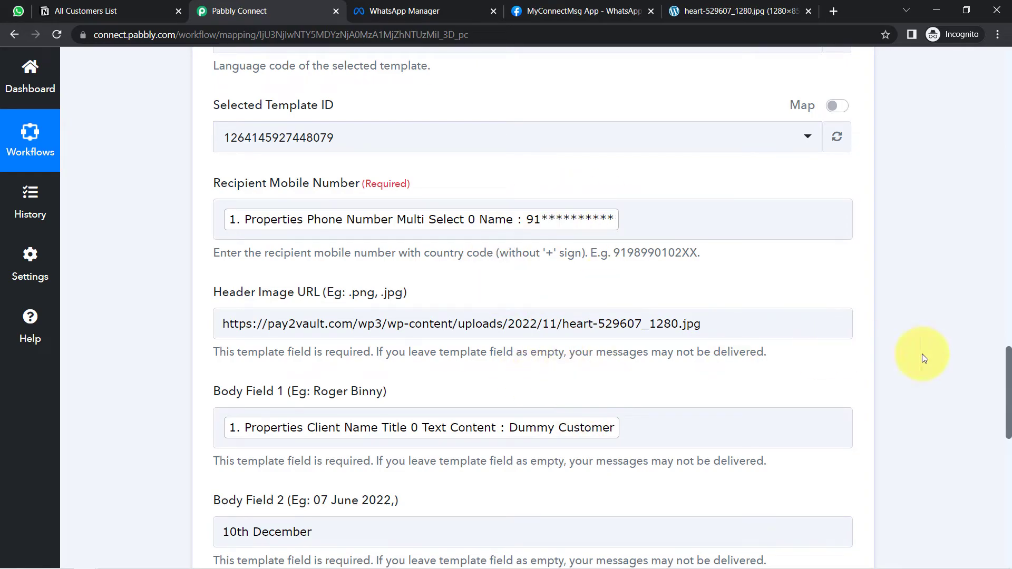
Fill in Body Field 3, the event time, with its example value 07:00 PM
drag(1009, 378, 1010, 448)
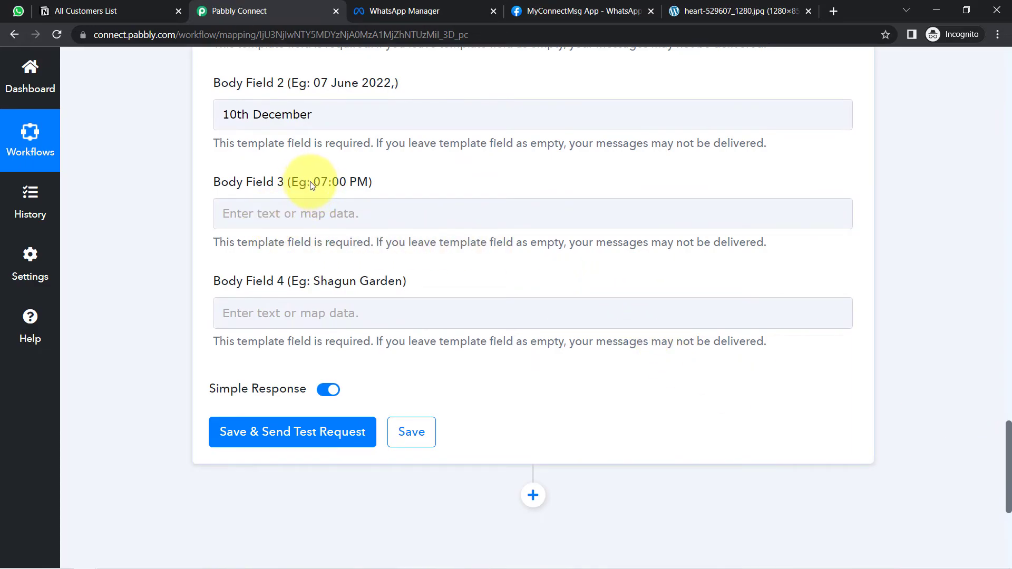
drag(315, 183, 365, 181)
key(ctrl+c)
click(267, 214)
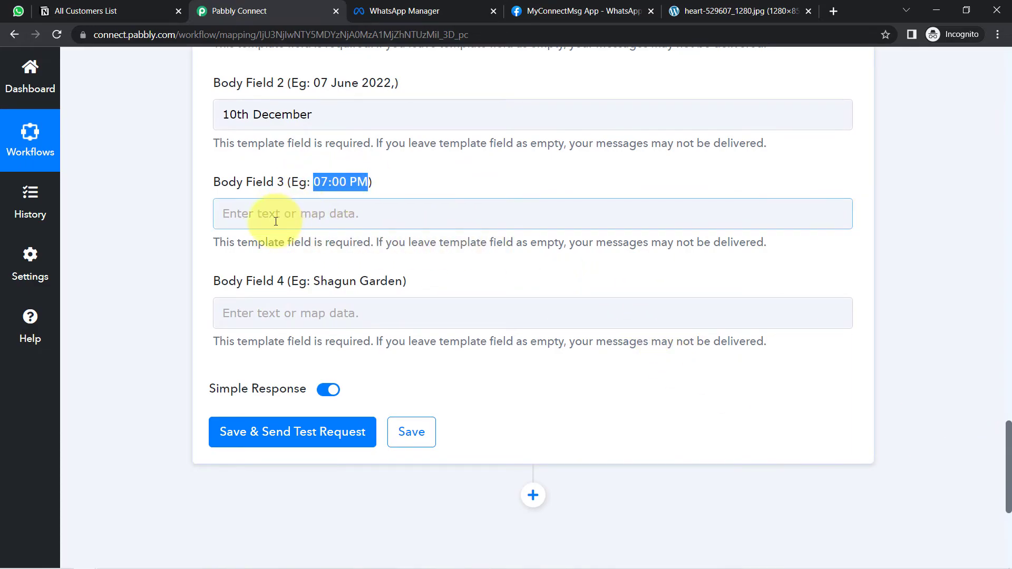
key(ctrl+v)
Fill in Body Field 4, the venue, with the fixed text Hotel Tajjj
click(293, 315)
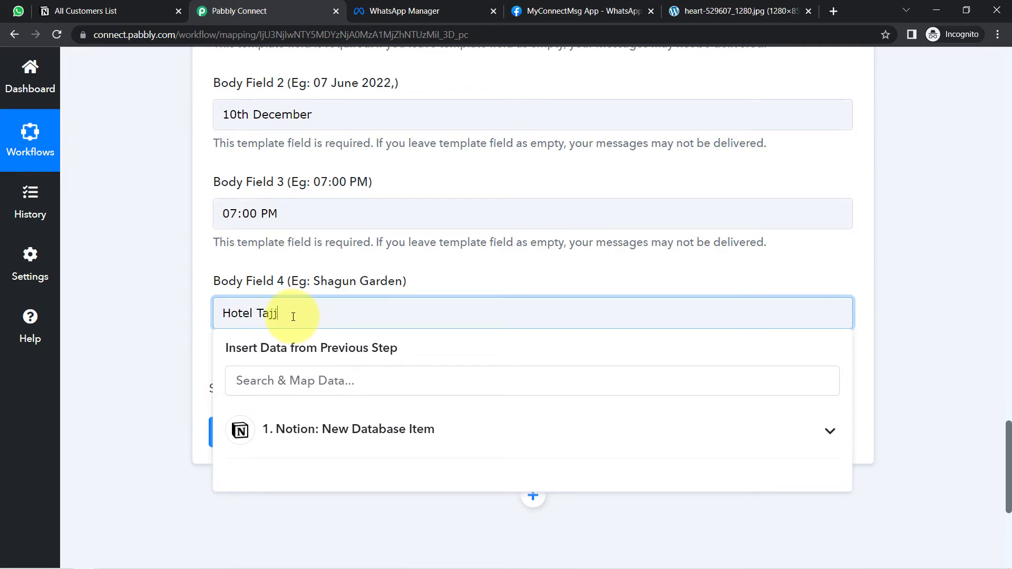
text(Hotel Tajjj)
click(168, 327)
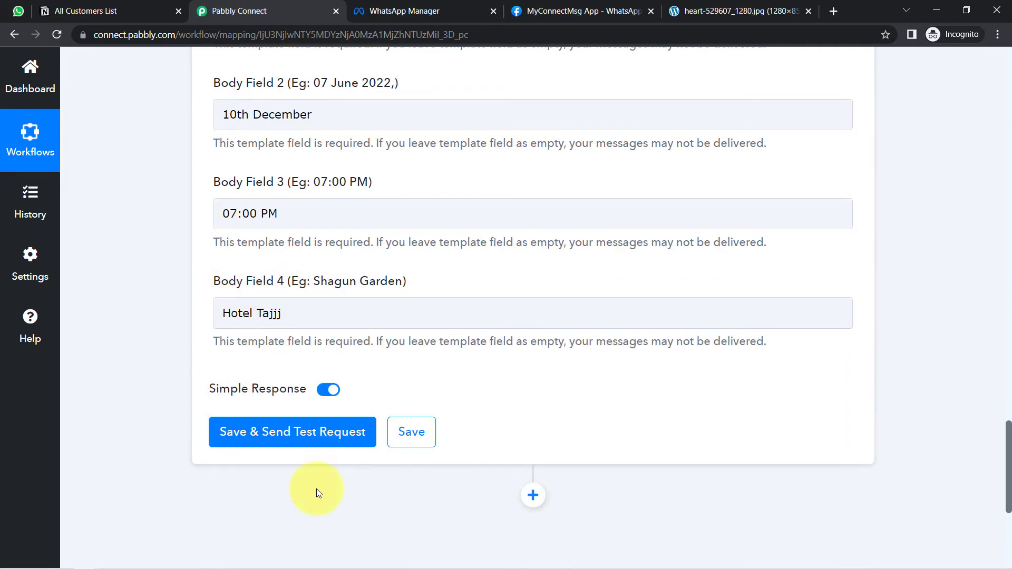
scroll(316, 490, down, 2)
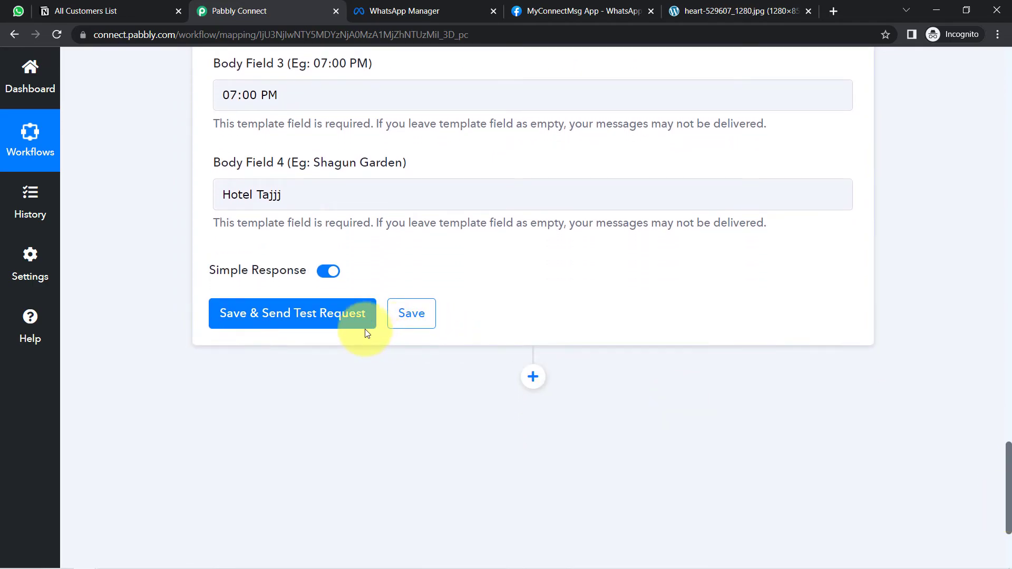
Switch to WhatsApp Web and delete the Manager chat that holds the old wedding invitation
click(20, 10)
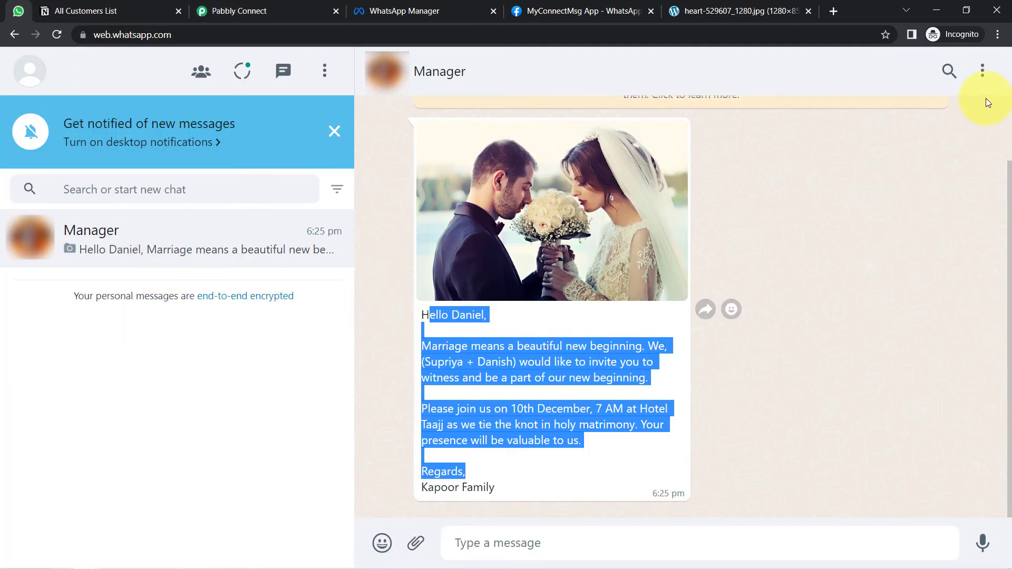
click(983, 74)
click(841, 317)
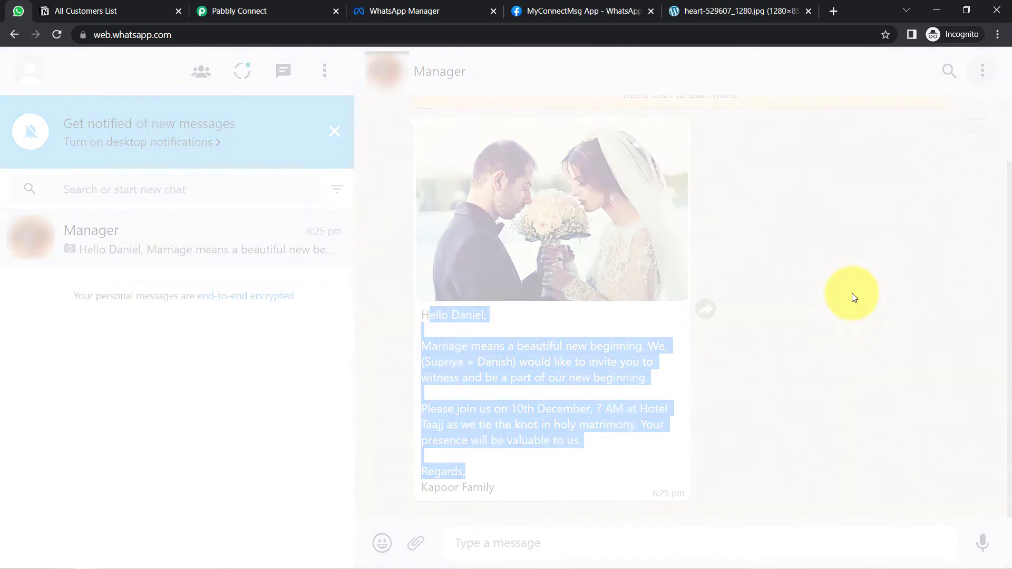
click(630, 364)
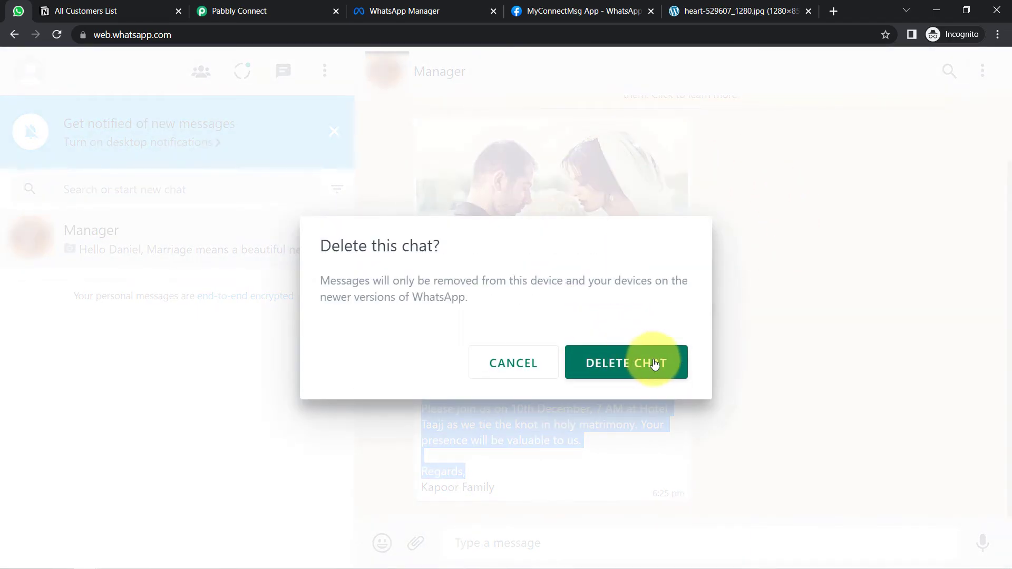
click(633, 364)
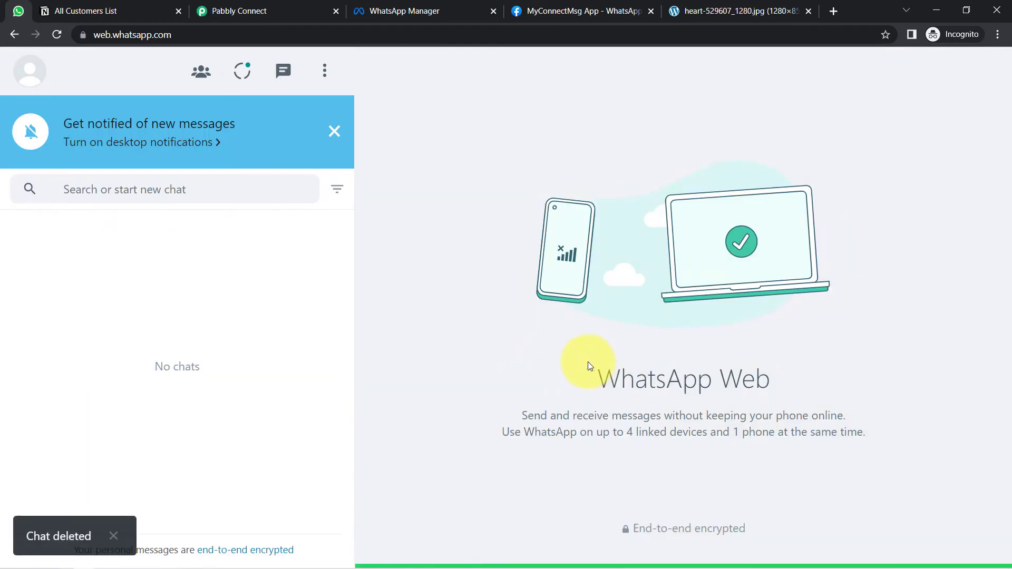
Back in Pabbly Connect, remove the mapped value from Recipient Mobile Number, and save the action and send a test request
click(237, 9)
drag(1010, 507, 1010, 420)
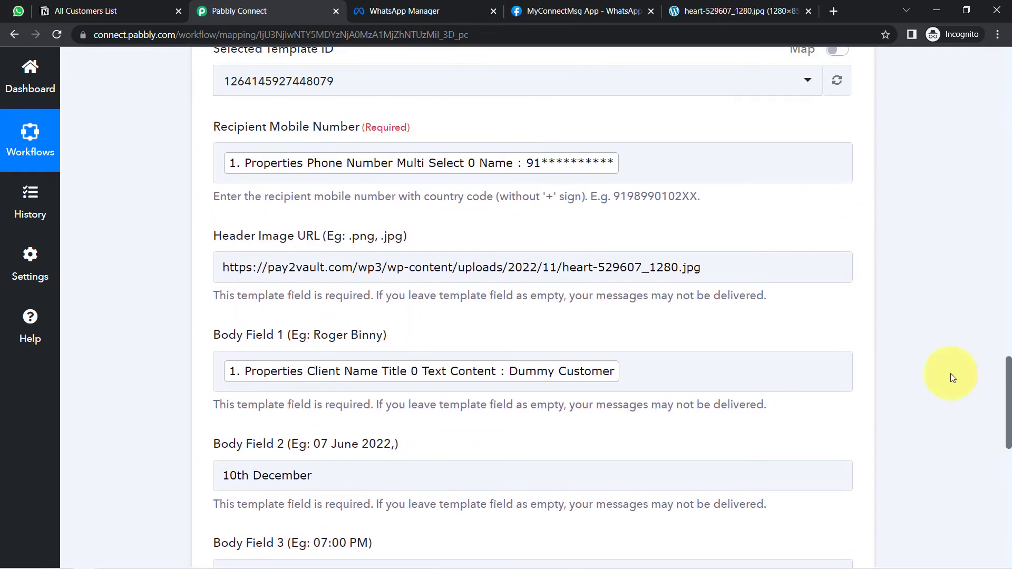
click(651, 165)
key(BackSpace)
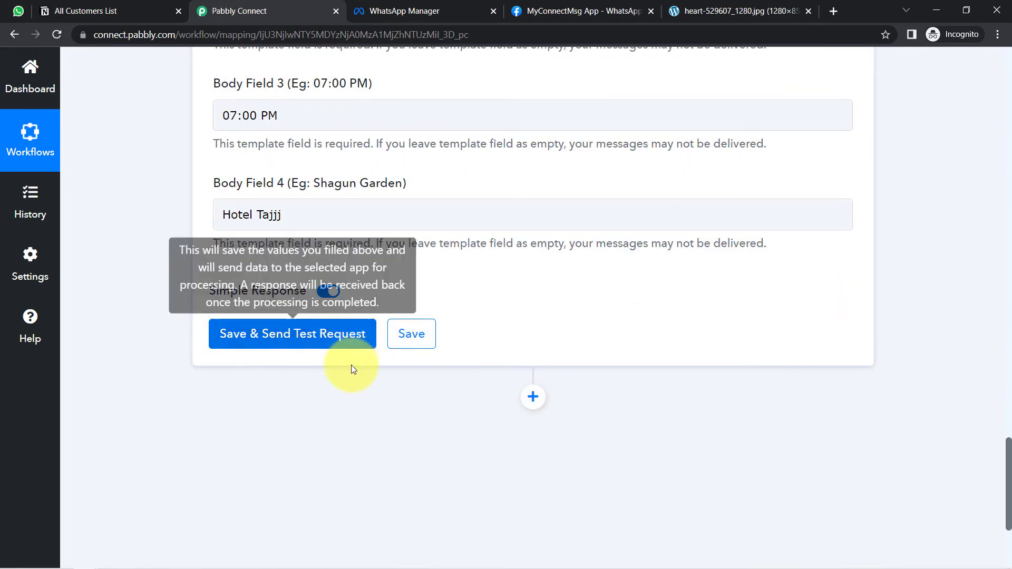
click(302, 333)
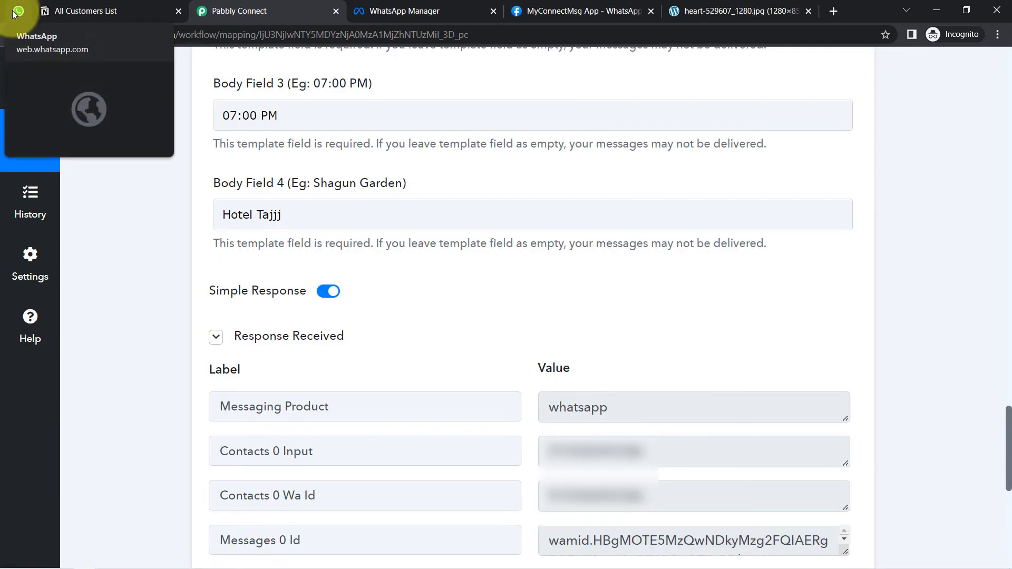
Open the Pabbly Team chat in WhatsApp Web and check the greeting and body text of the received invitation
click(27, 10)
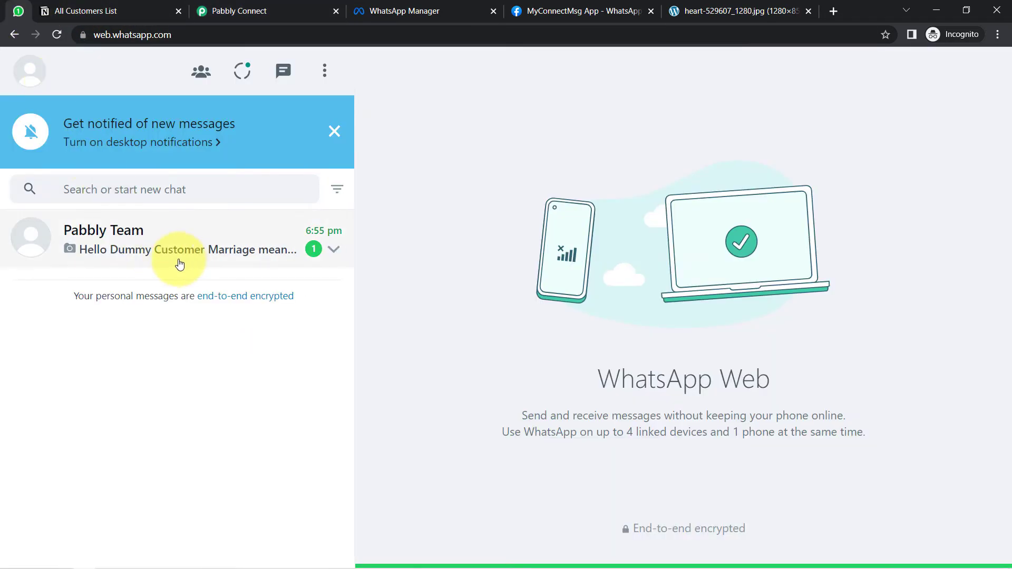
click(113, 249)
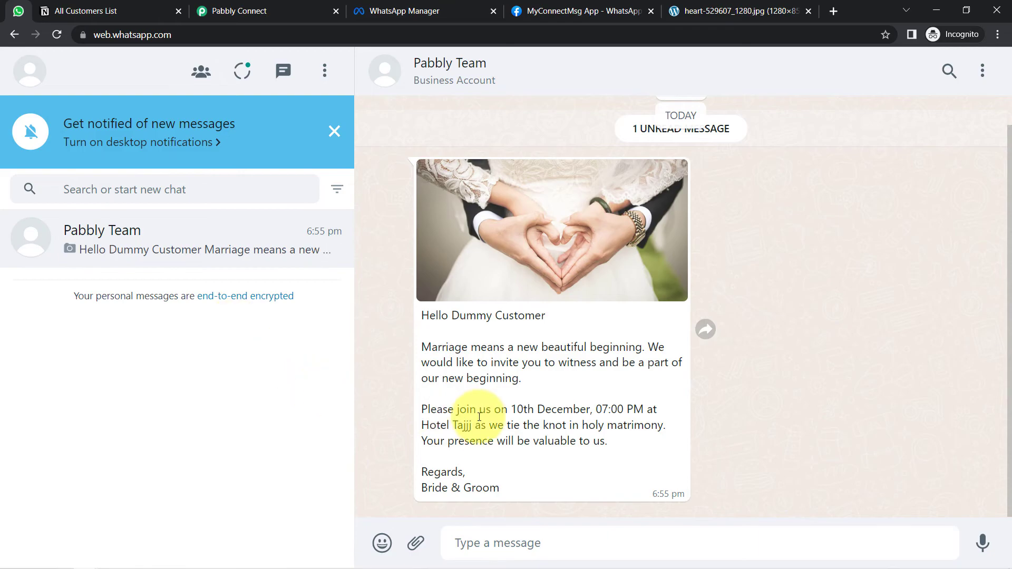
drag(442, 315, 517, 316)
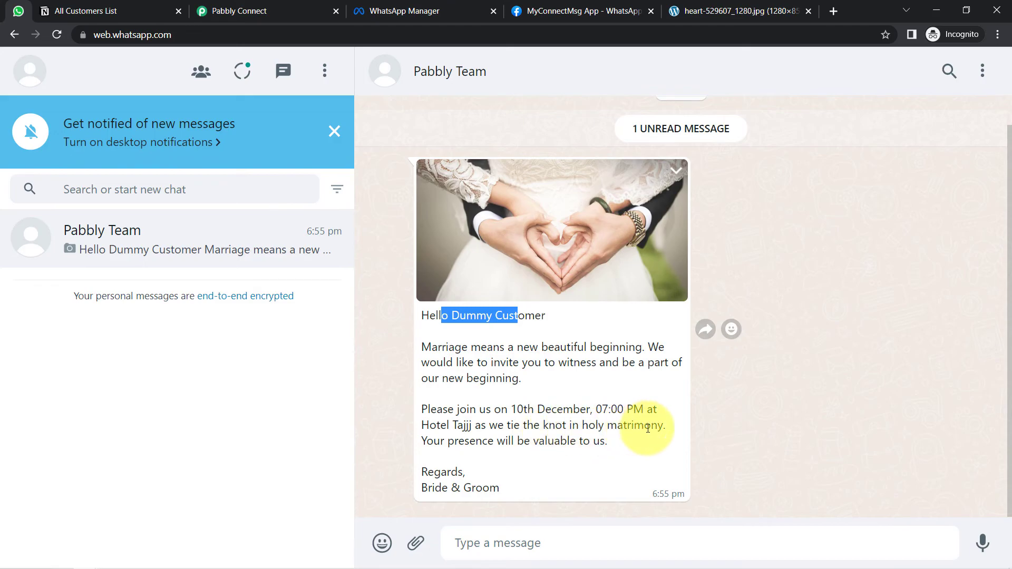
drag(453, 441, 593, 443)
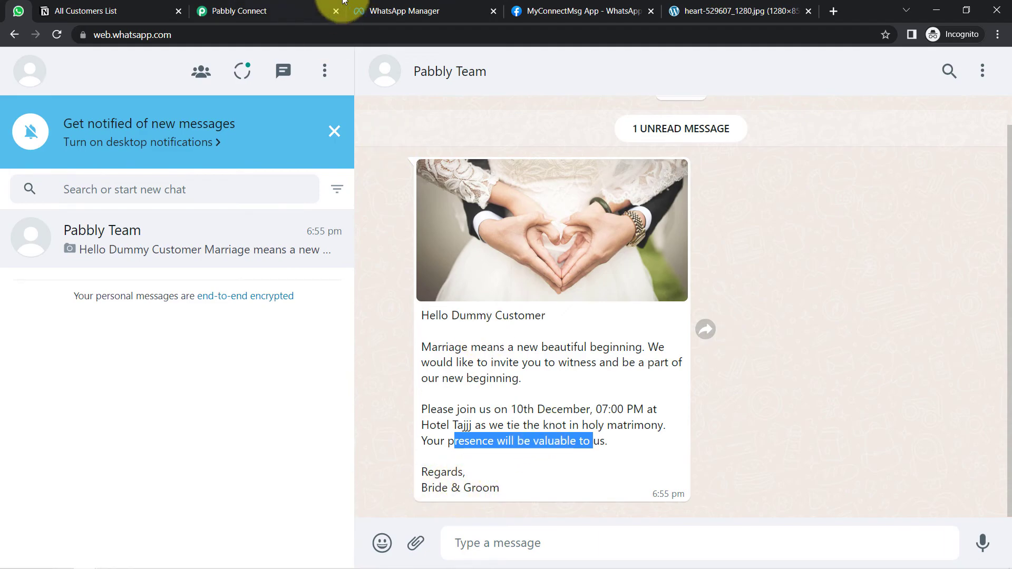
Compare the All Customers List in Notion with the full text of the invitation in WhatsApp Web
click(102, 11)
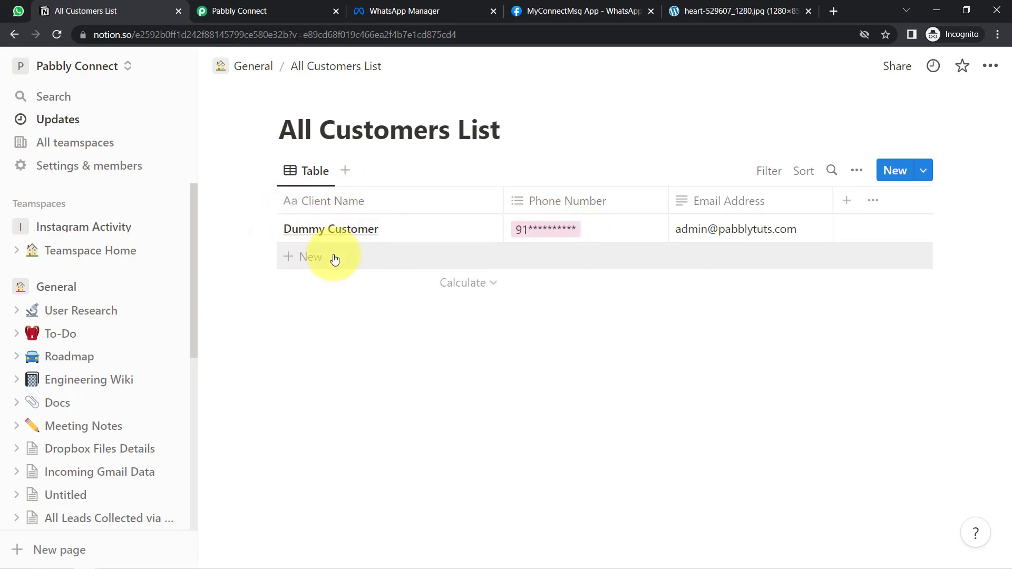
click(18, 10)
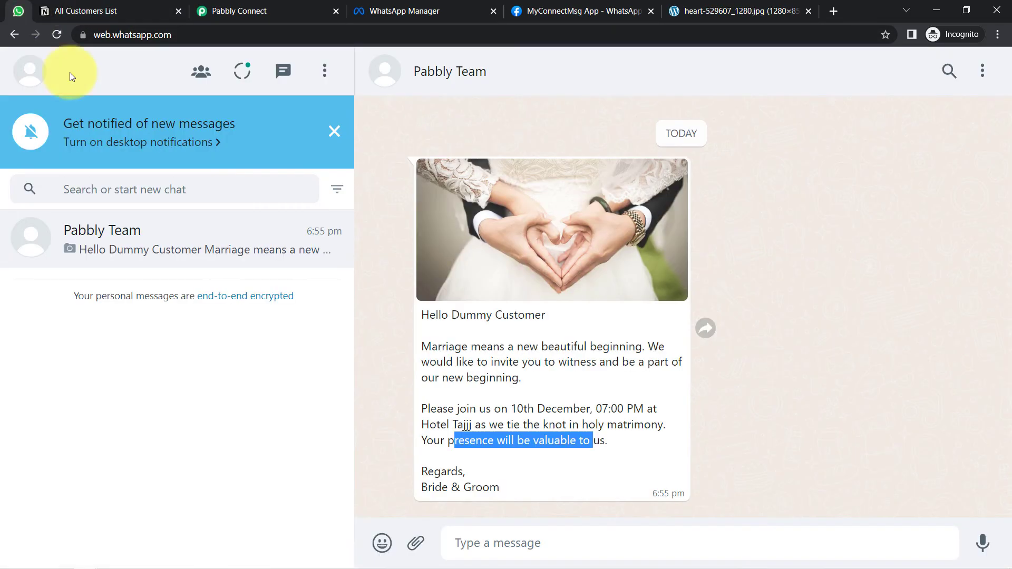
click(452, 320)
drag(452, 320, 484, 482)
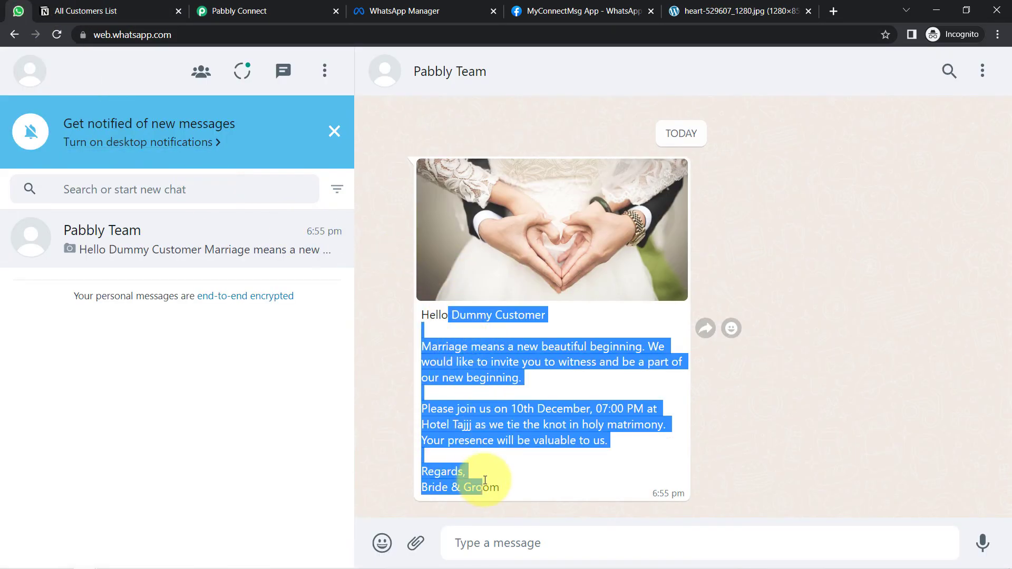
click(91, 4)
click(18, 10)
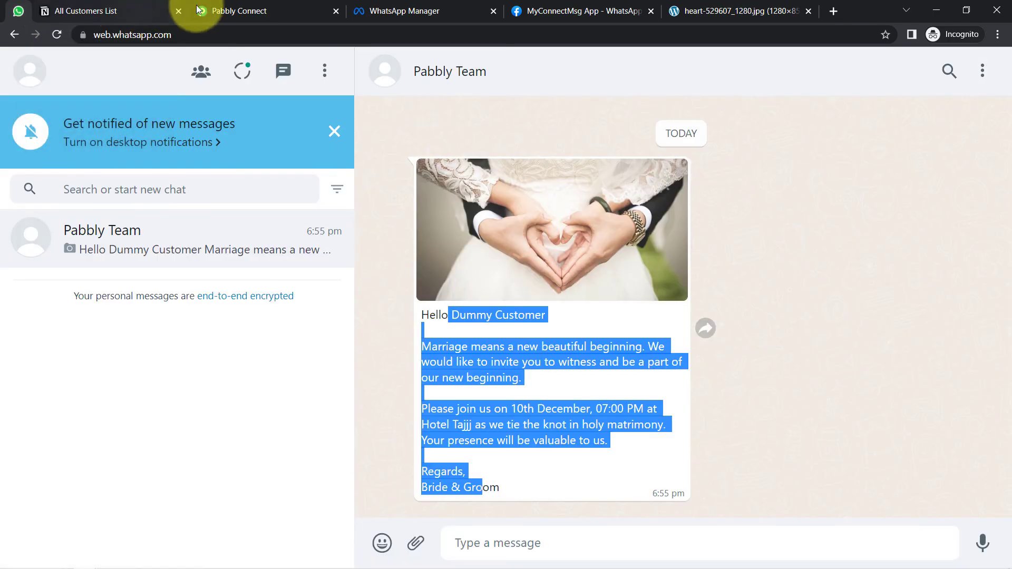
Return to Pabbly Connect, generate the share link of the Send WhatsApp Messages Automatically from Notion workflow and select the whole link
click(241, 12)
drag(1008, 463, 1008, 90)
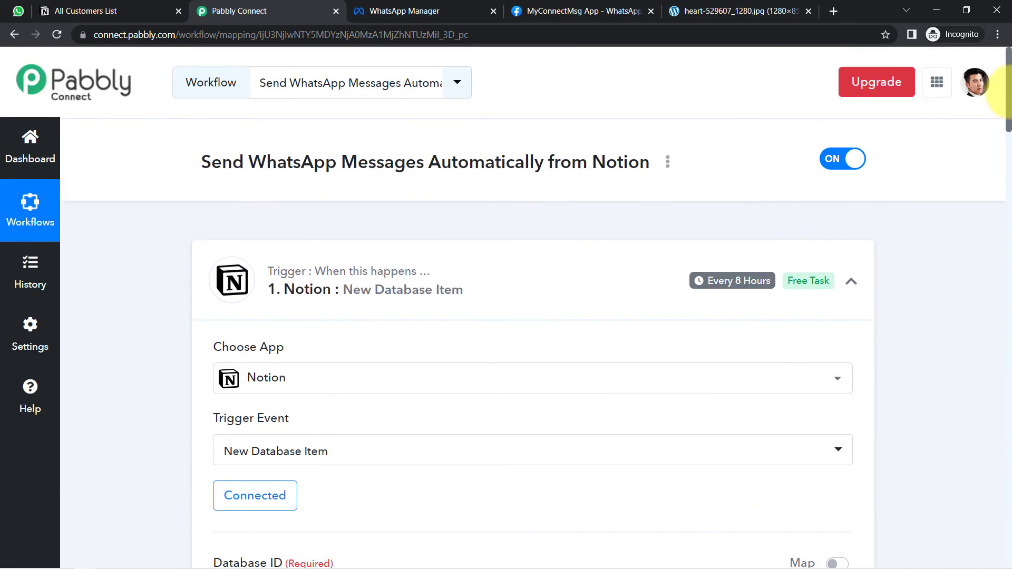
click(668, 168)
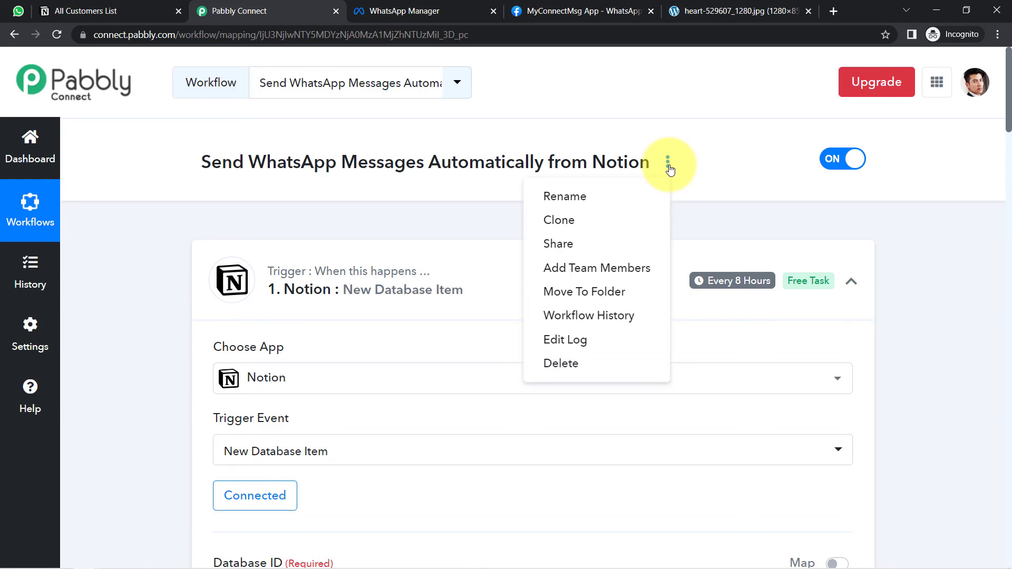
click(561, 248)
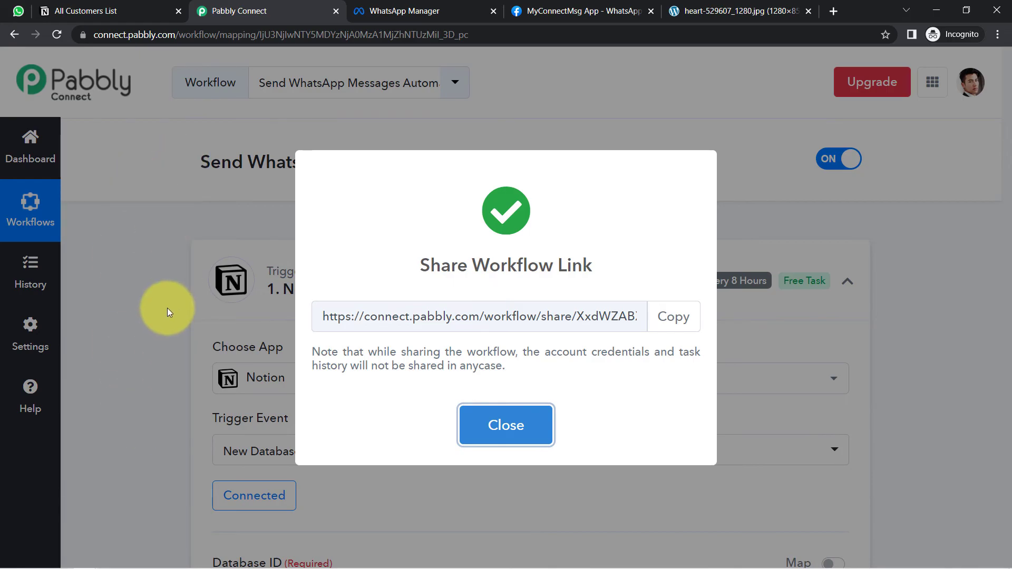
triple_click(421, 317)
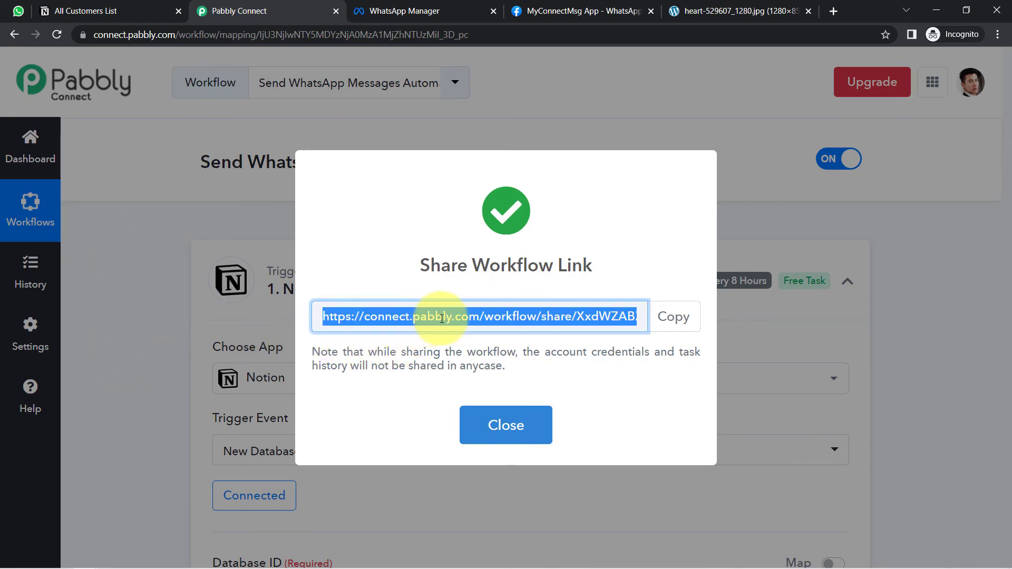